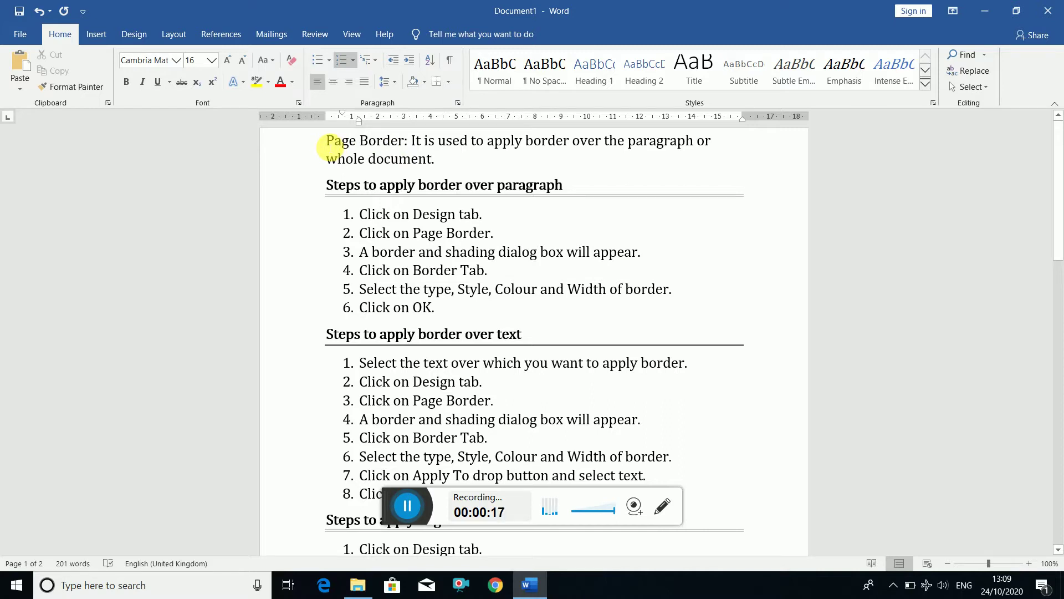
pyautogui.click(143, 30)
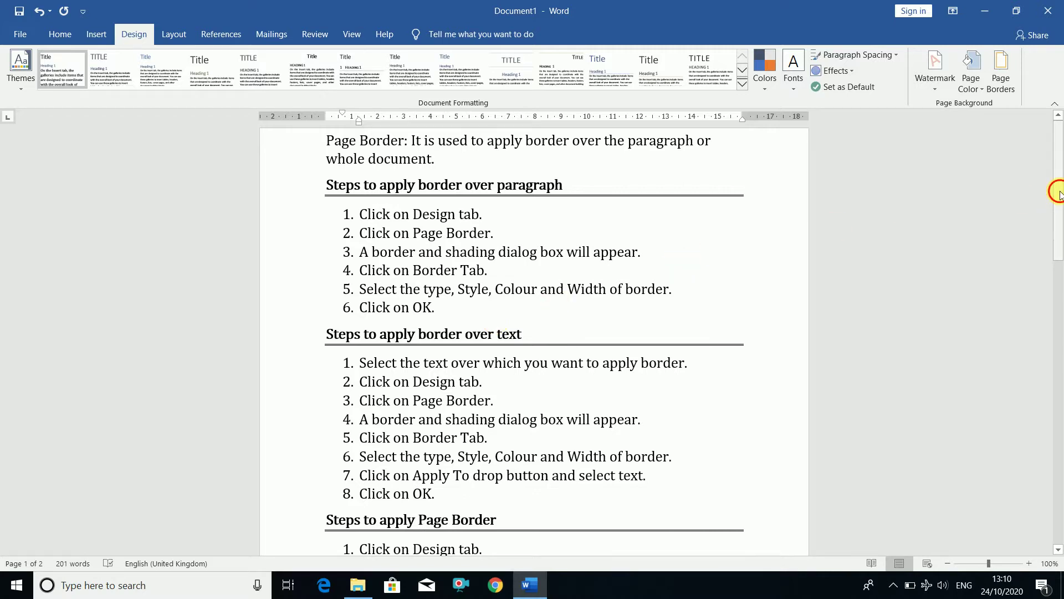
pyautogui.moveTo(1059, 195); pyautogui.dragTo(1059, 207)
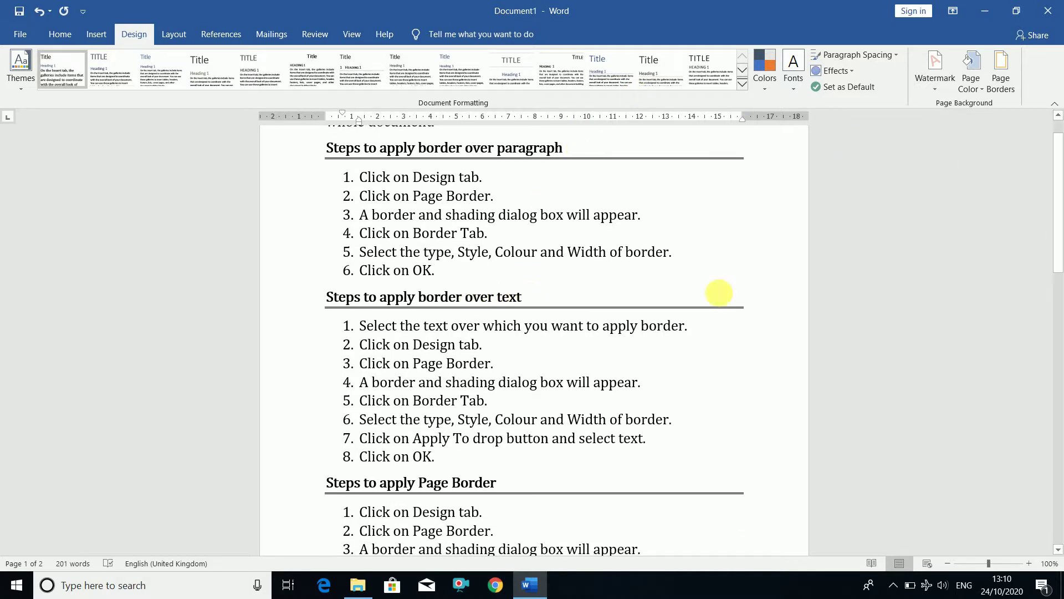
pyautogui.moveTo(1059, 233); pyautogui.dragTo(1060, 340)
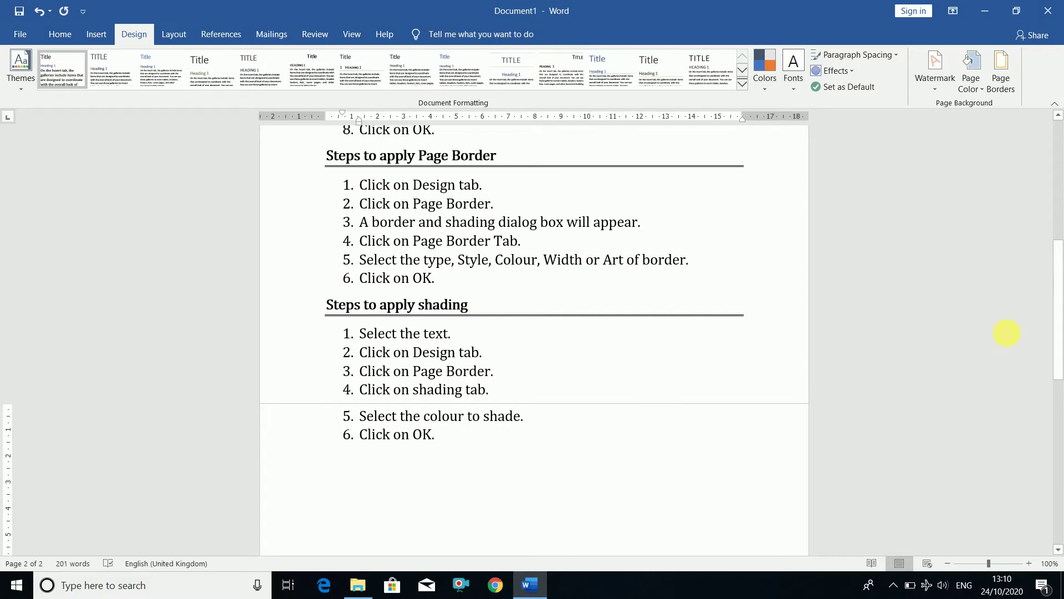
pyautogui.moveTo(1060, 327); pyautogui.dragTo(1057, 206)
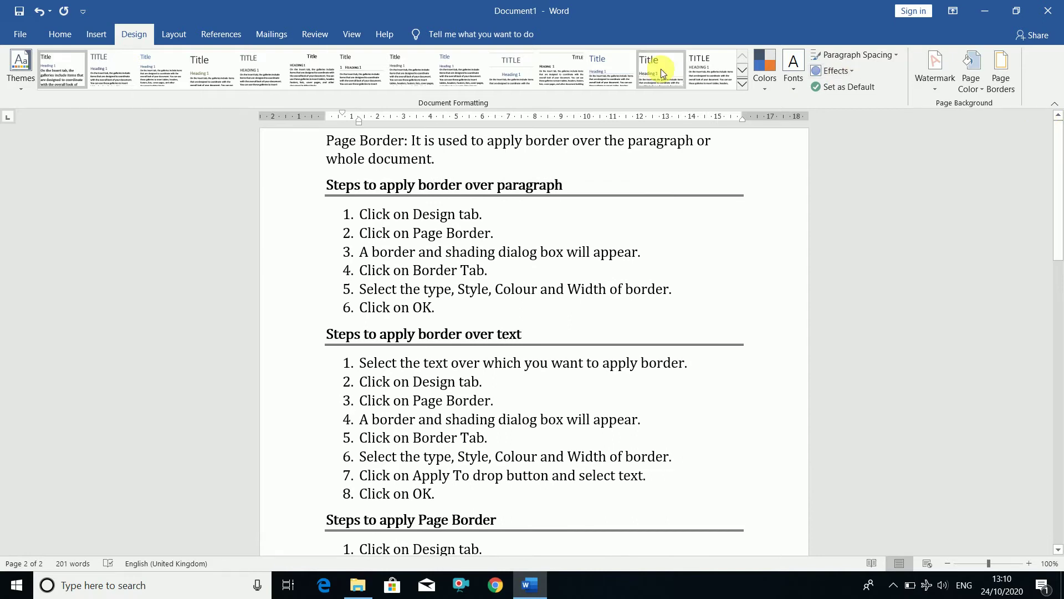
pyautogui.click(175, 43)
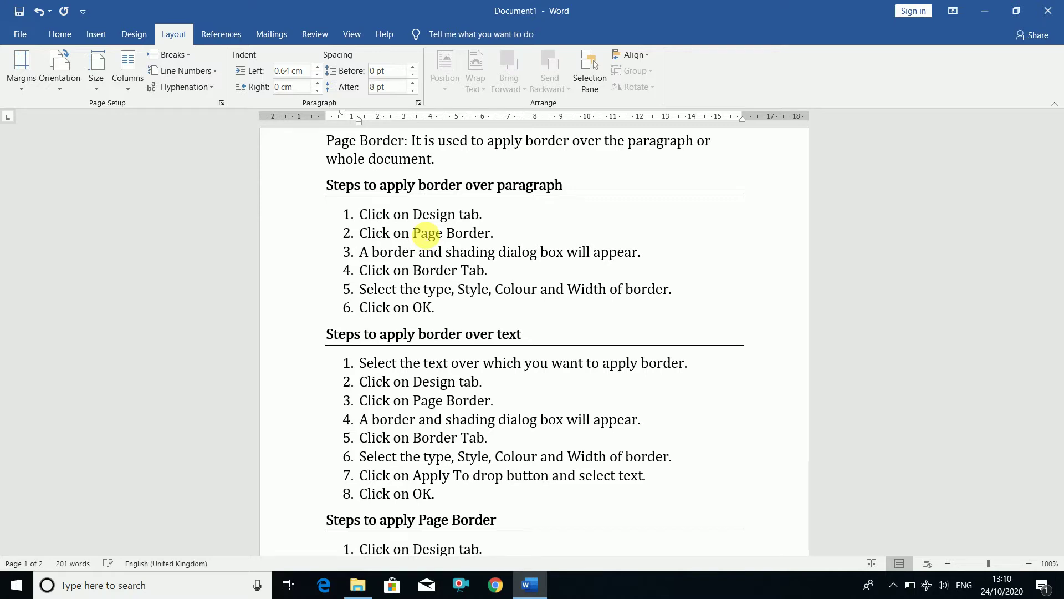
# Apply a Box page border to the whole document.
pyautogui.click(329, 143)
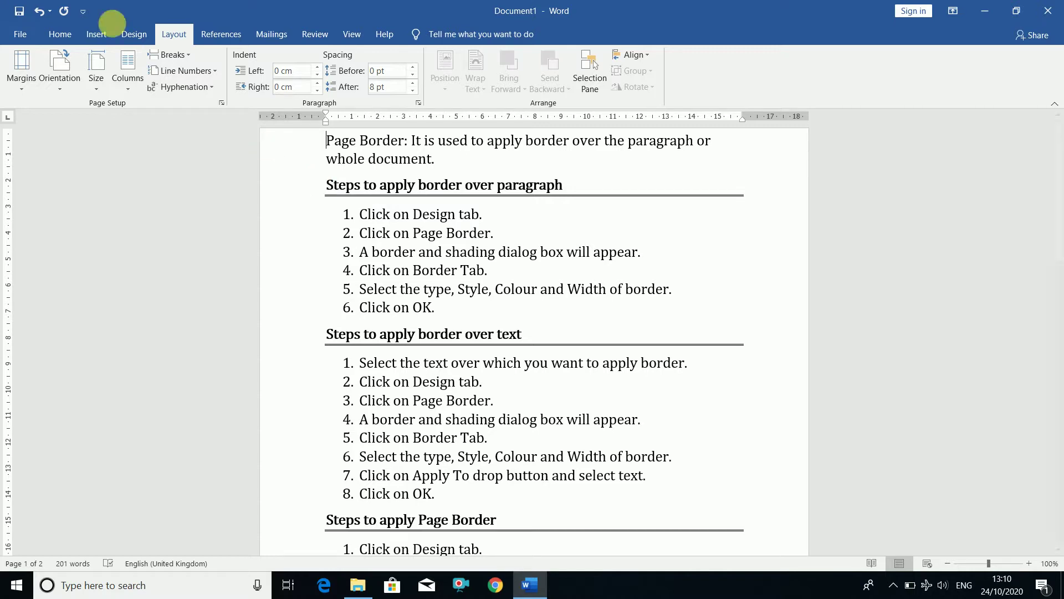
pyautogui.click(136, 40)
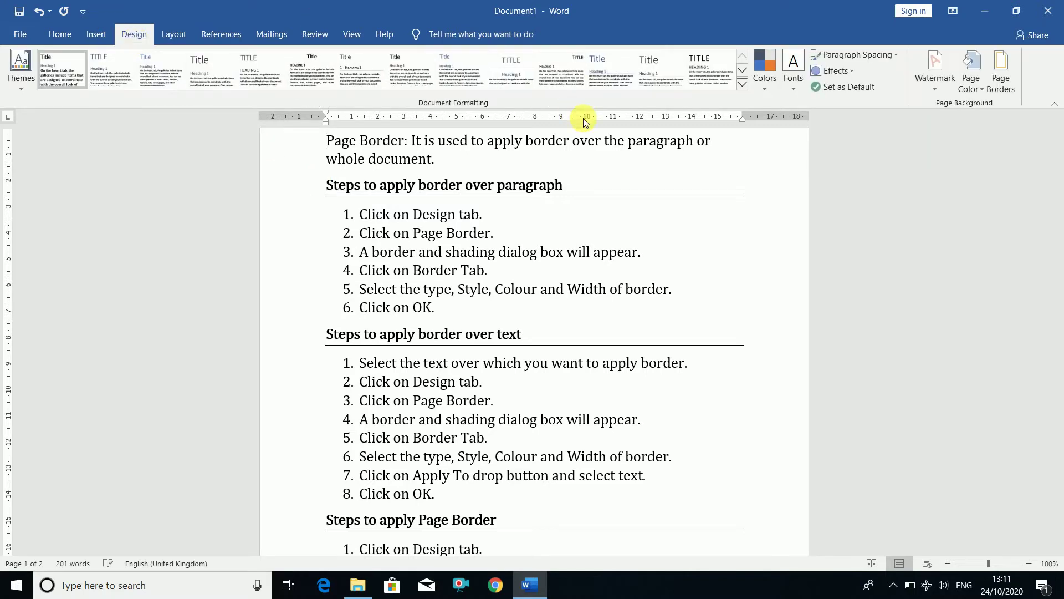
pyautogui.click(1001, 77)
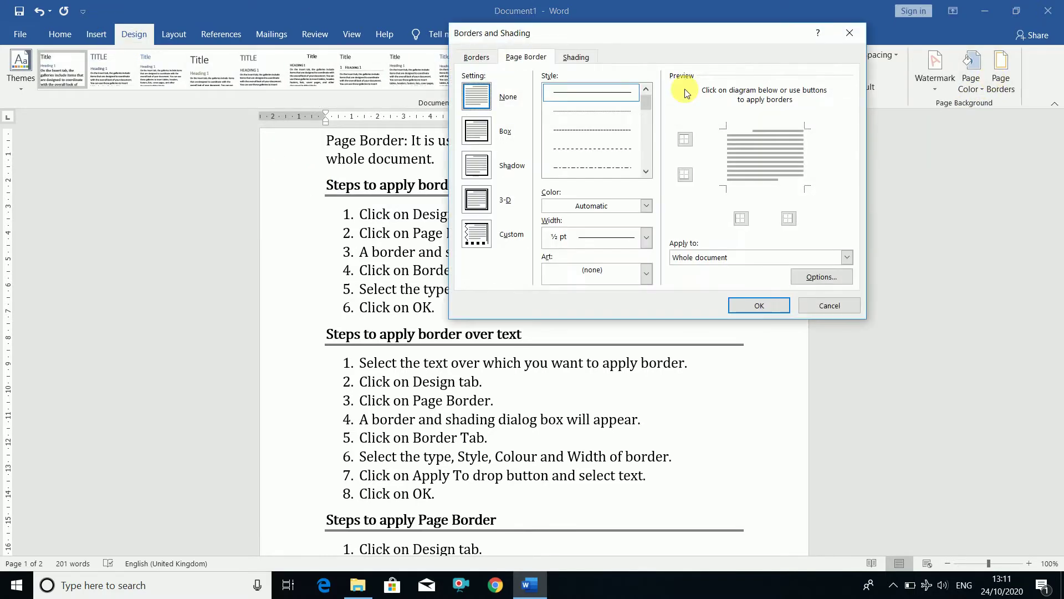
pyautogui.click(485, 134)
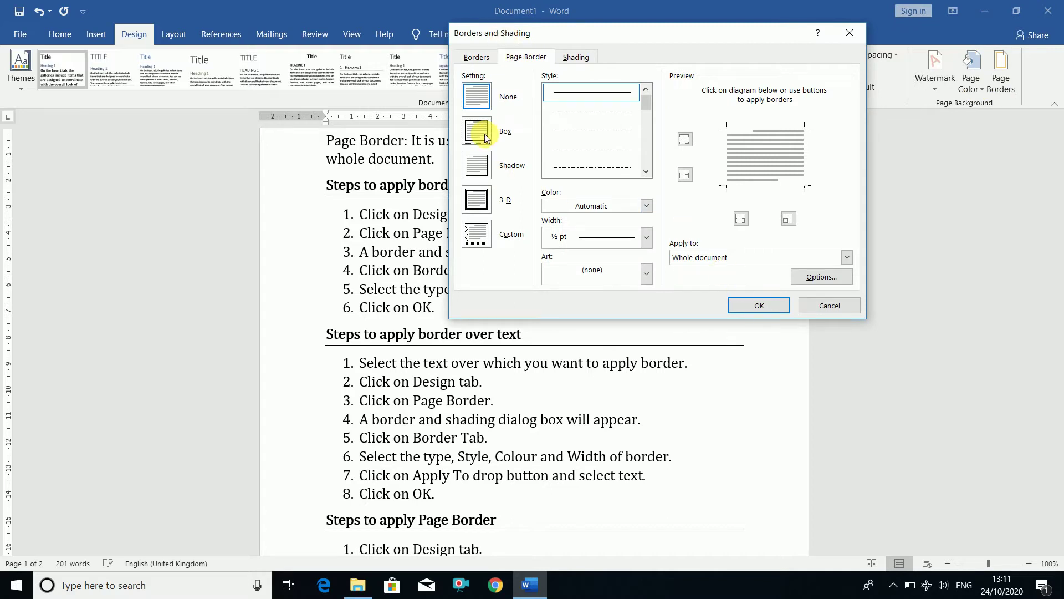
pyautogui.click(759, 305)
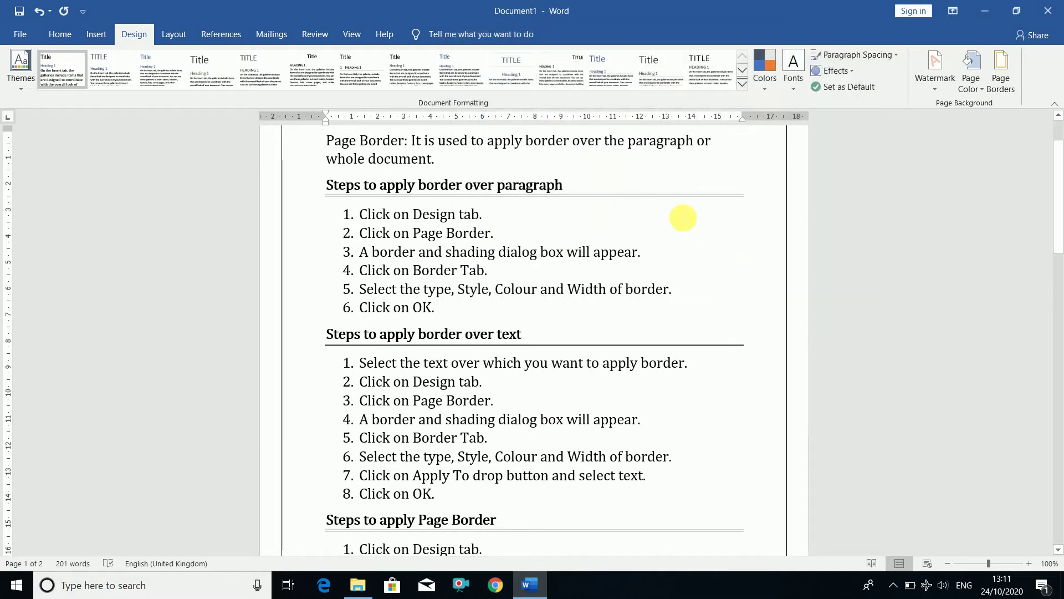
# Remove the page border from the whole document by choosing the None setting.
pyautogui.click(1001, 93)
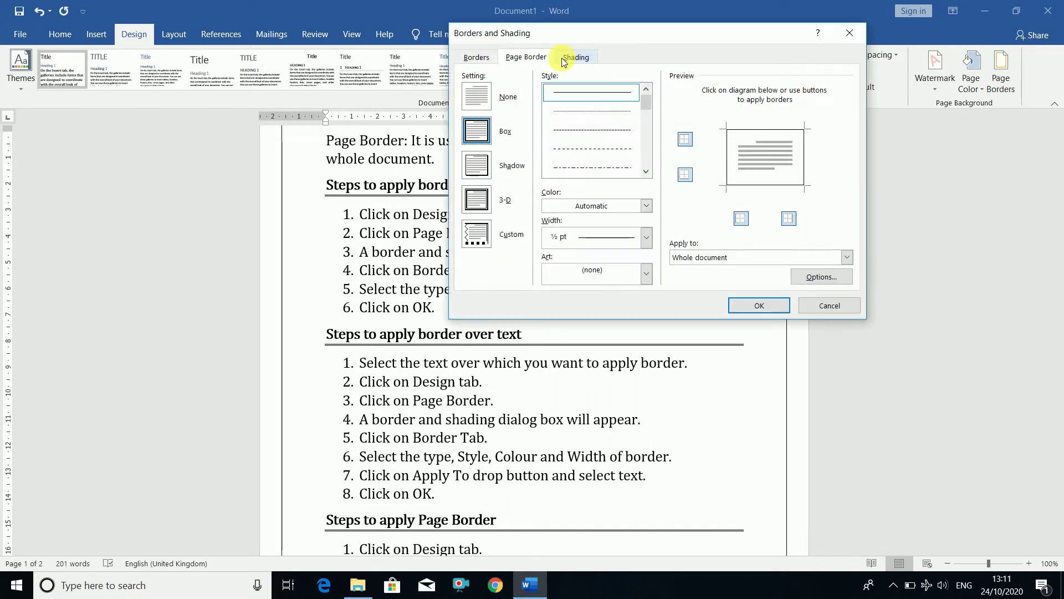
pyautogui.click(496, 96)
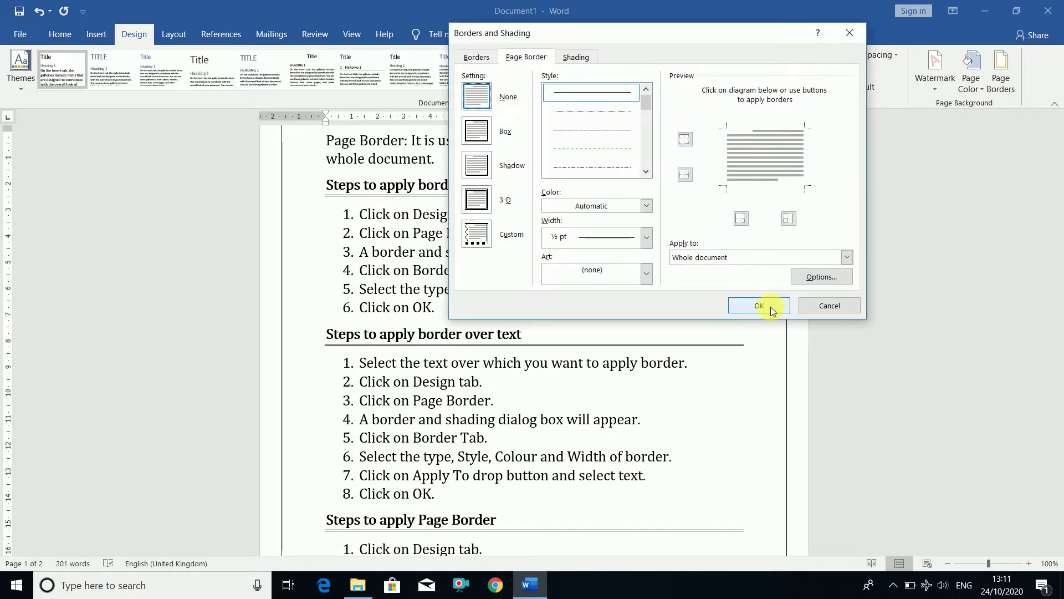
pyautogui.click(769, 305)
pyautogui.moveTo(1060, 236); pyautogui.dragTo(1059, 219)
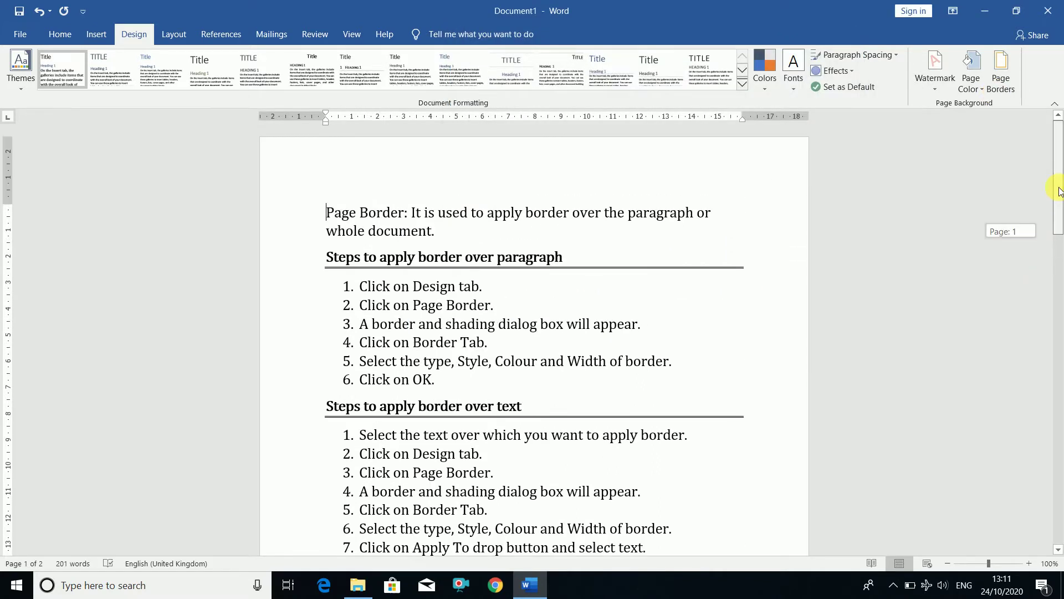
# Set a custom top margin of 1 cm for the whole document.
pyautogui.click(175, 38)
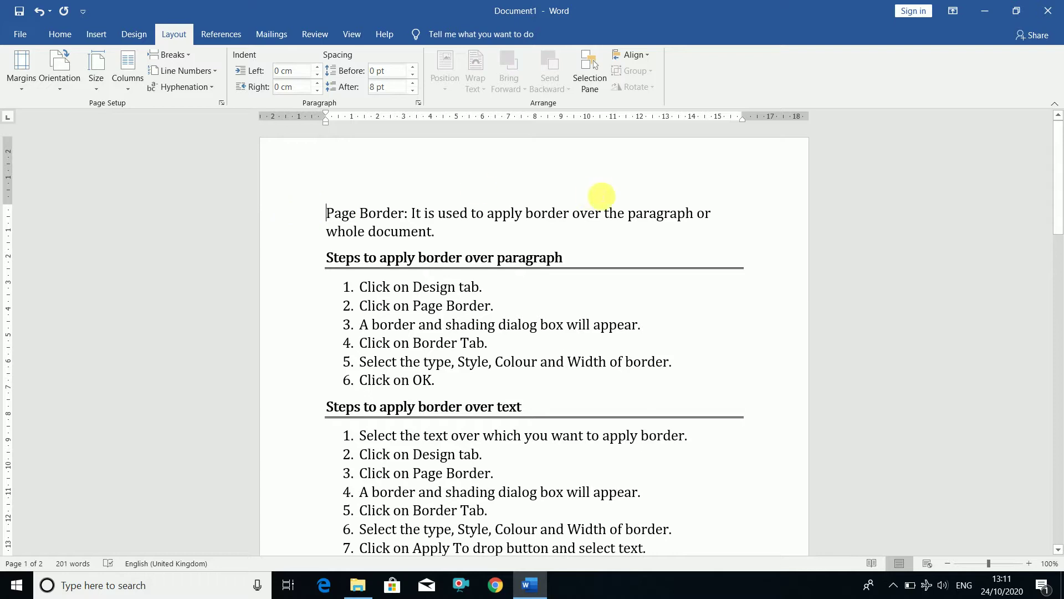
pyautogui.moveTo(1059, 177)
pyautogui.mouseDown()
pyautogui.moveTo(1058, 329)
pyautogui.moveTo(1053, 163)
pyautogui.mouseUp()
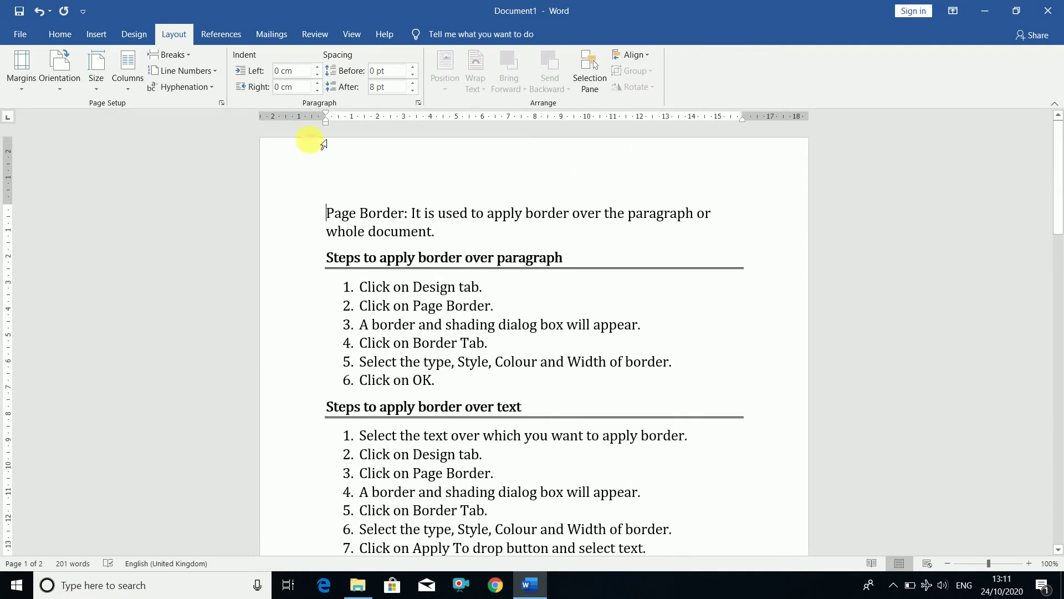
pyautogui.click(25, 87)
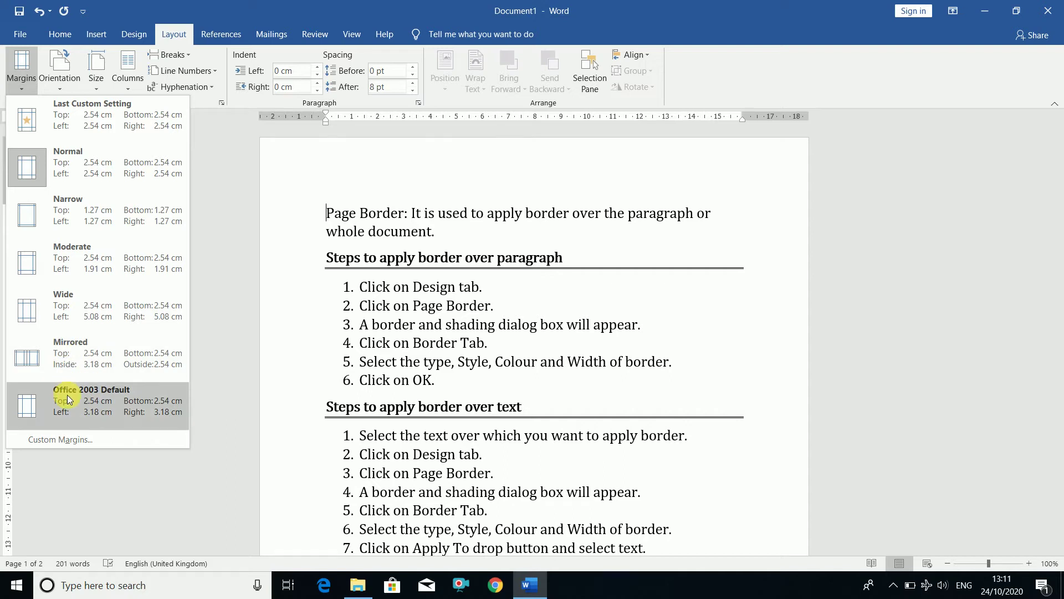
pyautogui.click(67, 437)
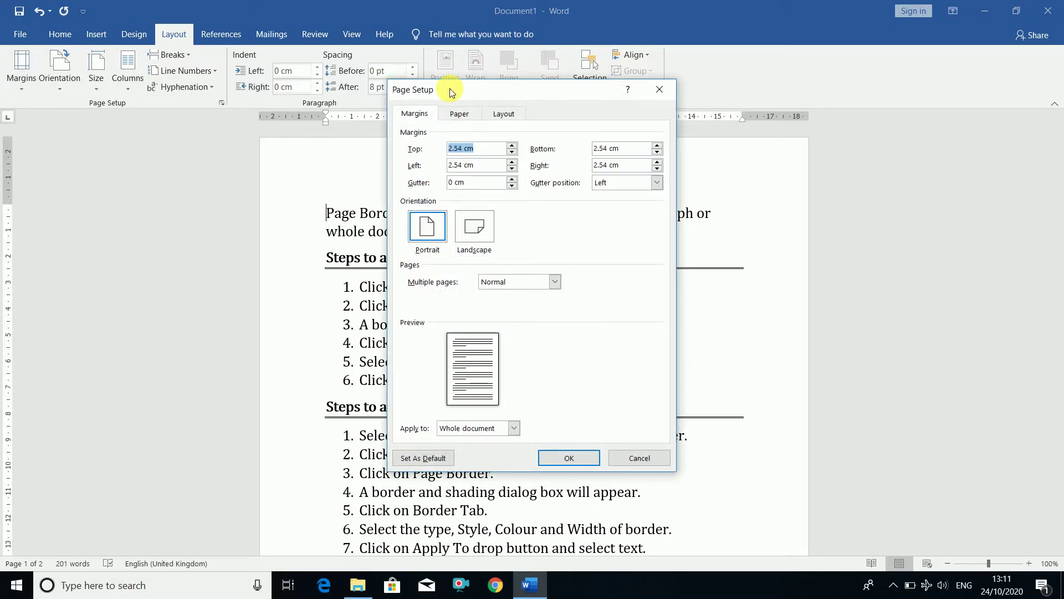
pyautogui.moveTo(450, 88)
pyautogui.mouseDown()
pyautogui.moveTo(387, 98)
pyautogui.moveTo(454, 53)
pyautogui.moveTo(438, 96)
pyautogui.mouseUp()
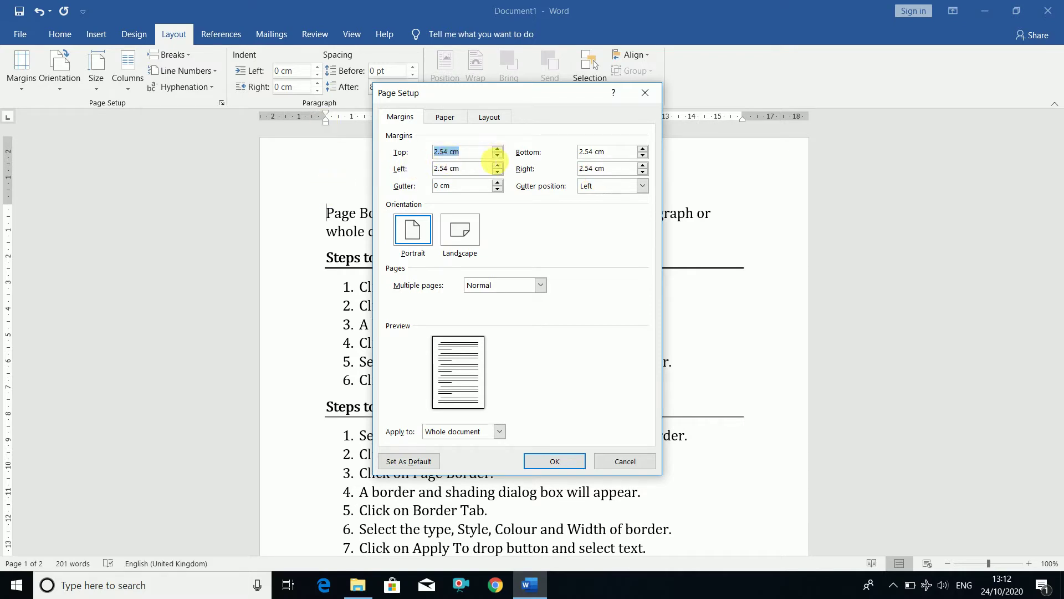
pyautogui.write('1')
pyautogui.click(552, 460)
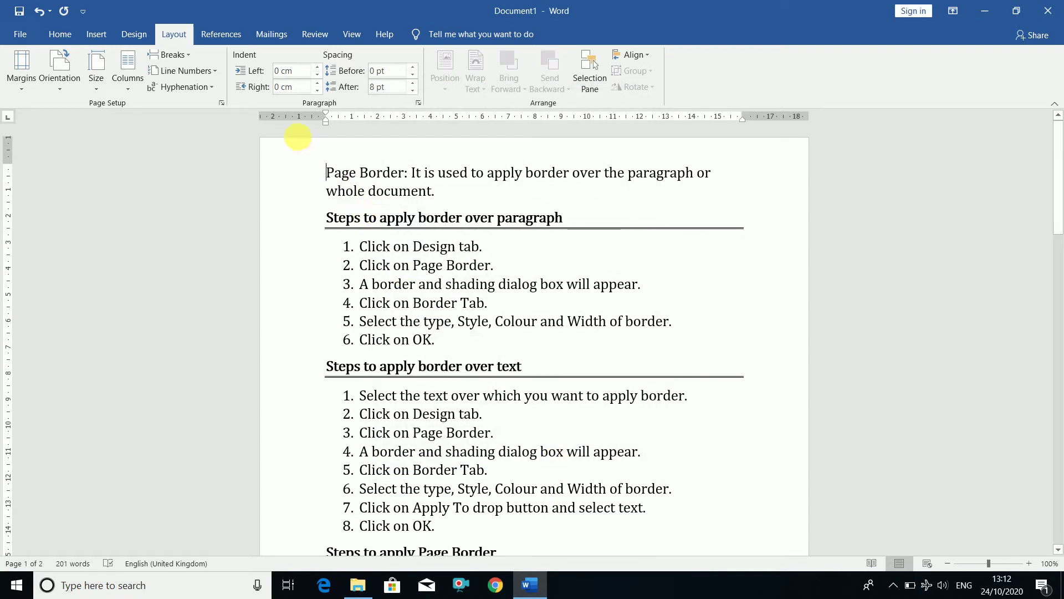
# Set the custom top margin back to 2.54 cm for the whole document.
pyautogui.click(31, 83)
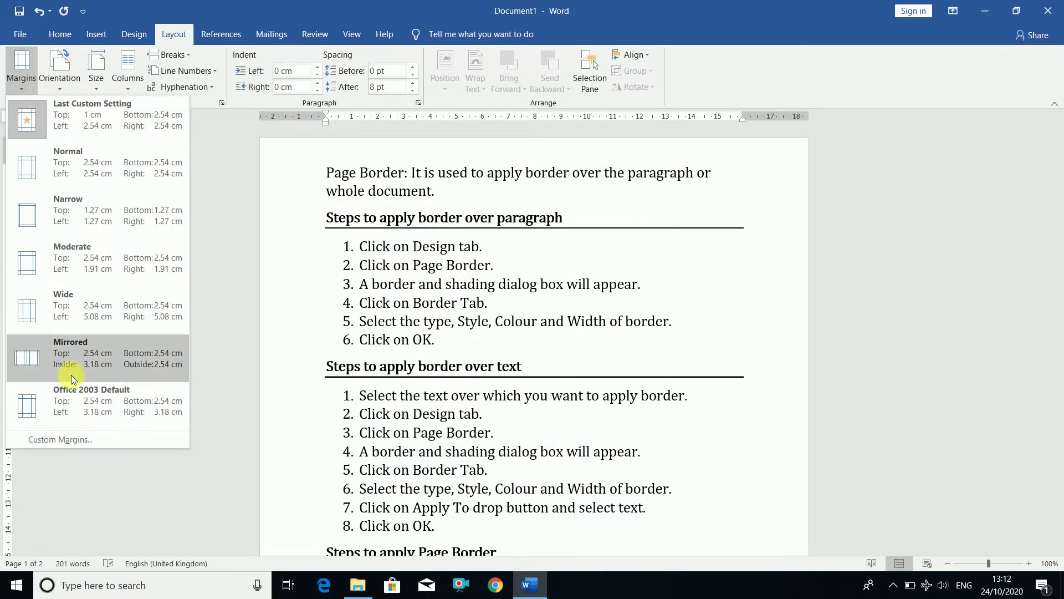
pyautogui.click(69, 439)
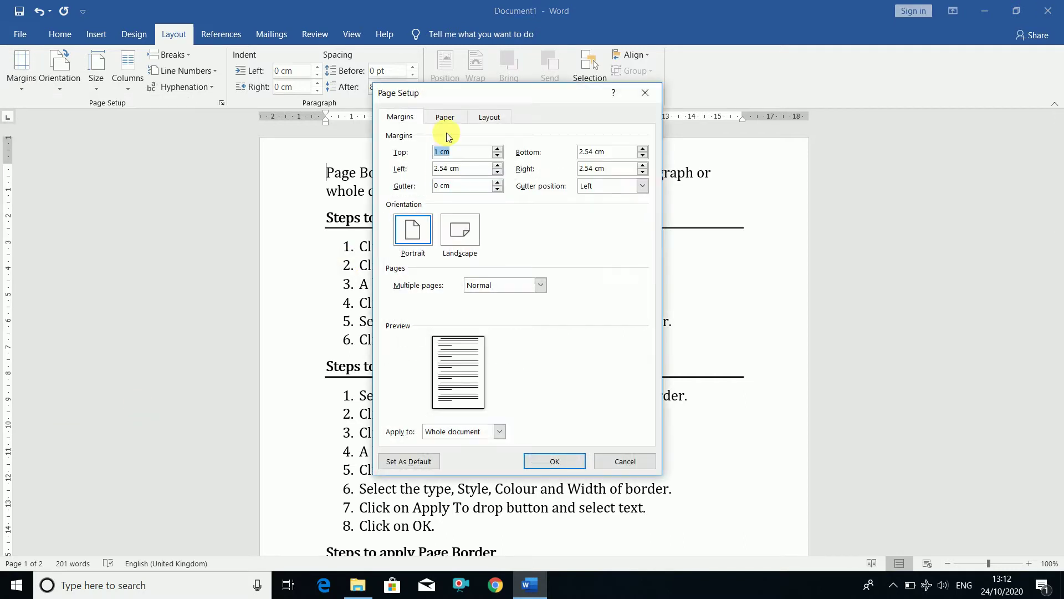
pyautogui.write('2.54')
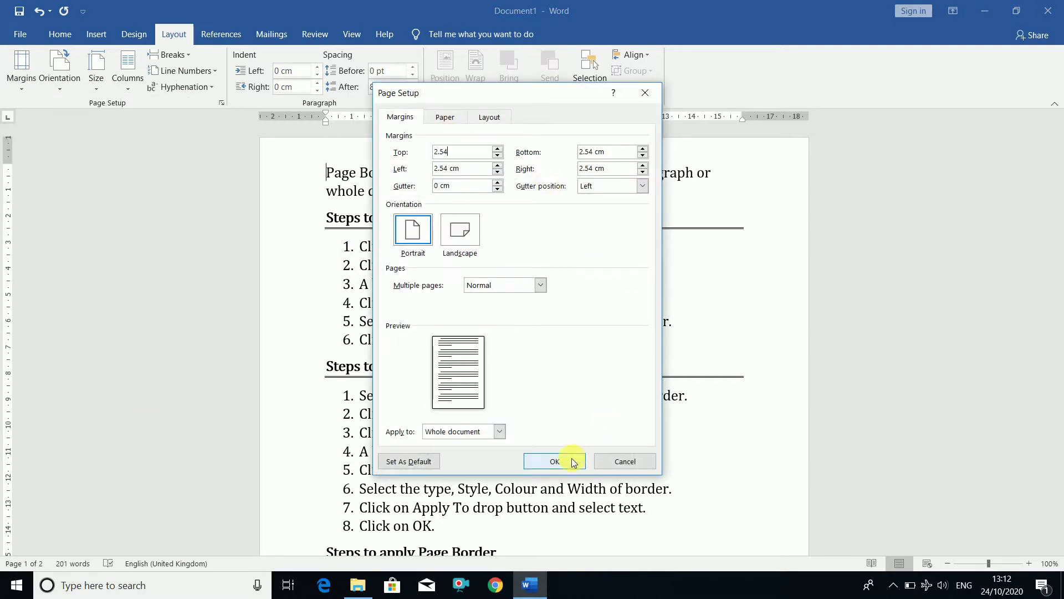
pyautogui.click(556, 461)
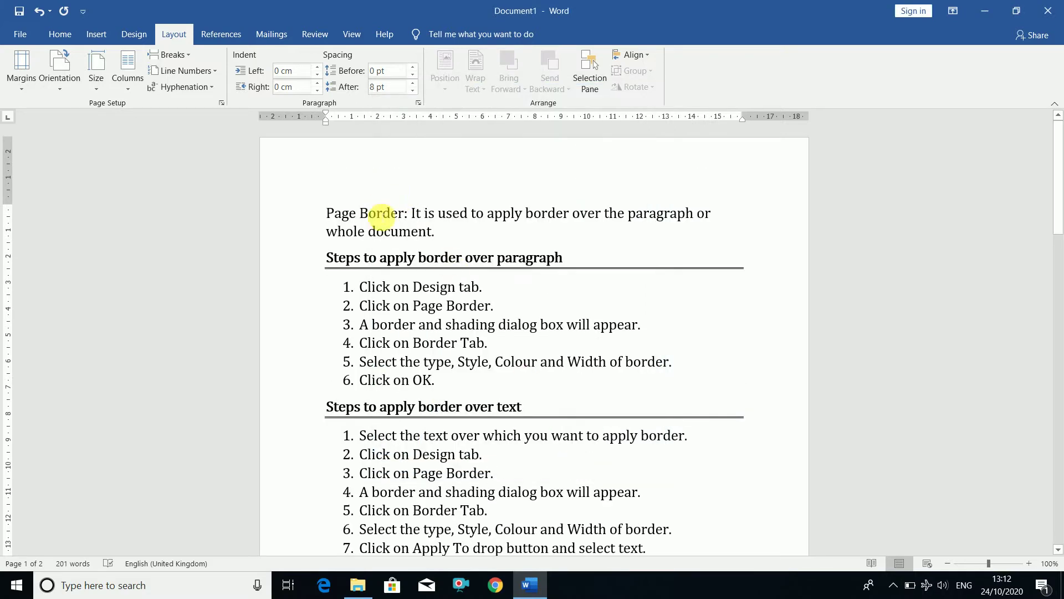
# Add a 2 cm gutter to the whole document through the custom margins.
pyautogui.click(26, 77)
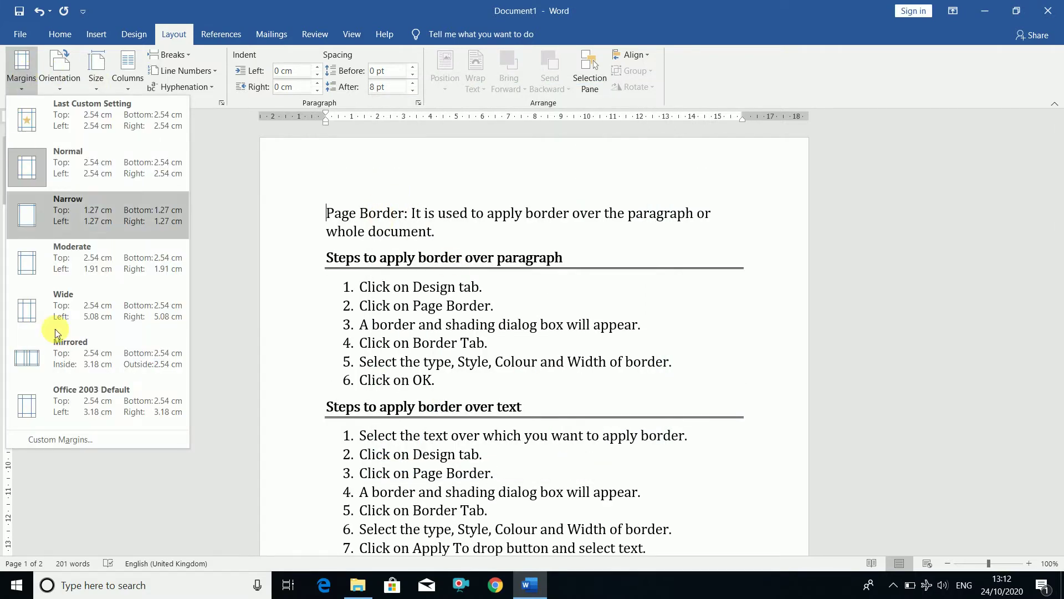
pyautogui.click(69, 438)
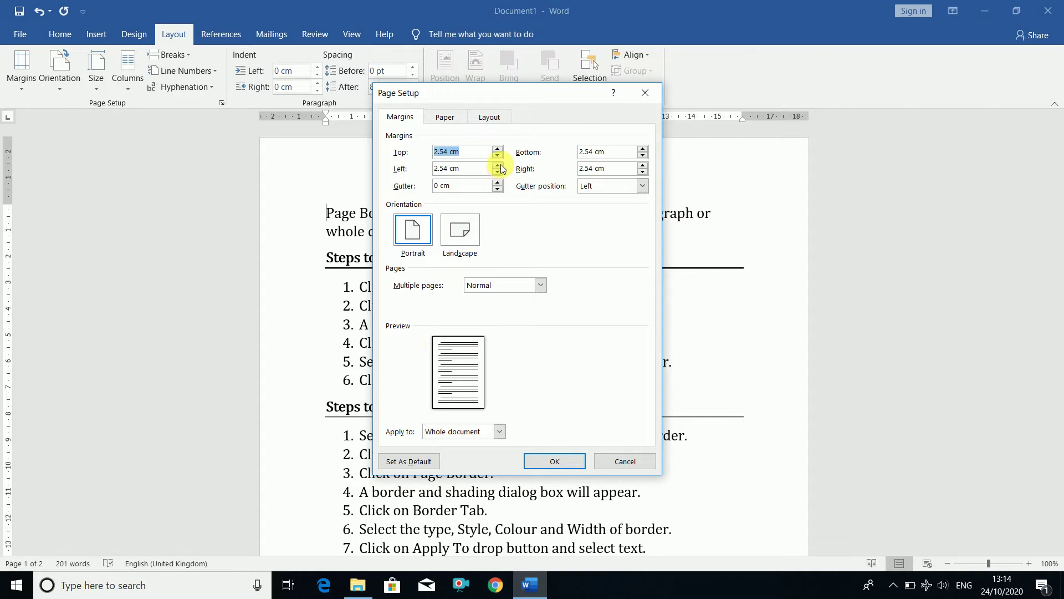
pyautogui.click(498, 182)
pyautogui.click(497, 182)
pyautogui.click(498, 182)
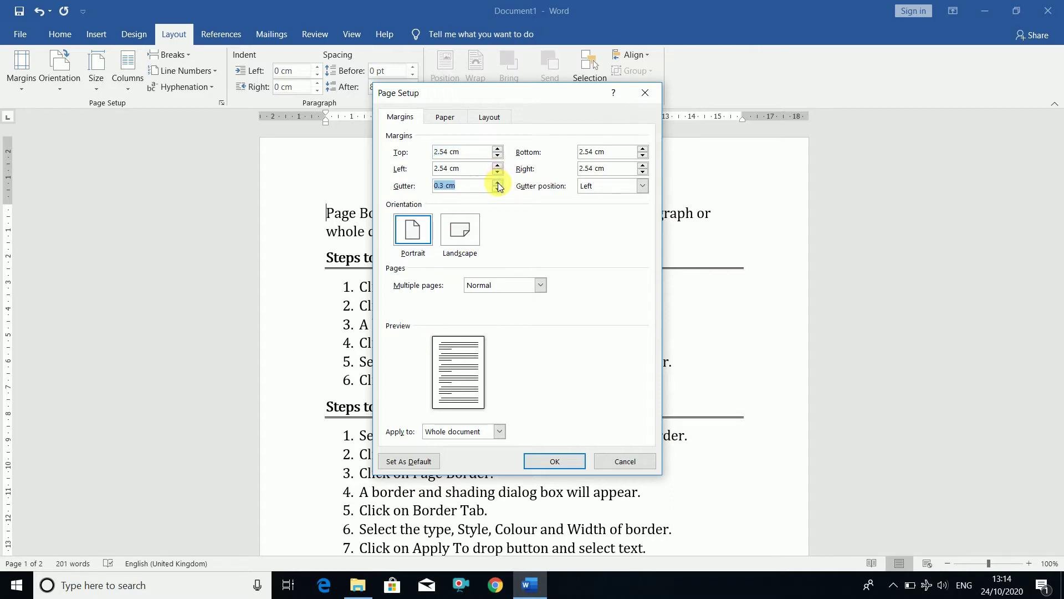
pyautogui.click(497, 183)
pyautogui.click(498, 183)
pyautogui.click(498, 182)
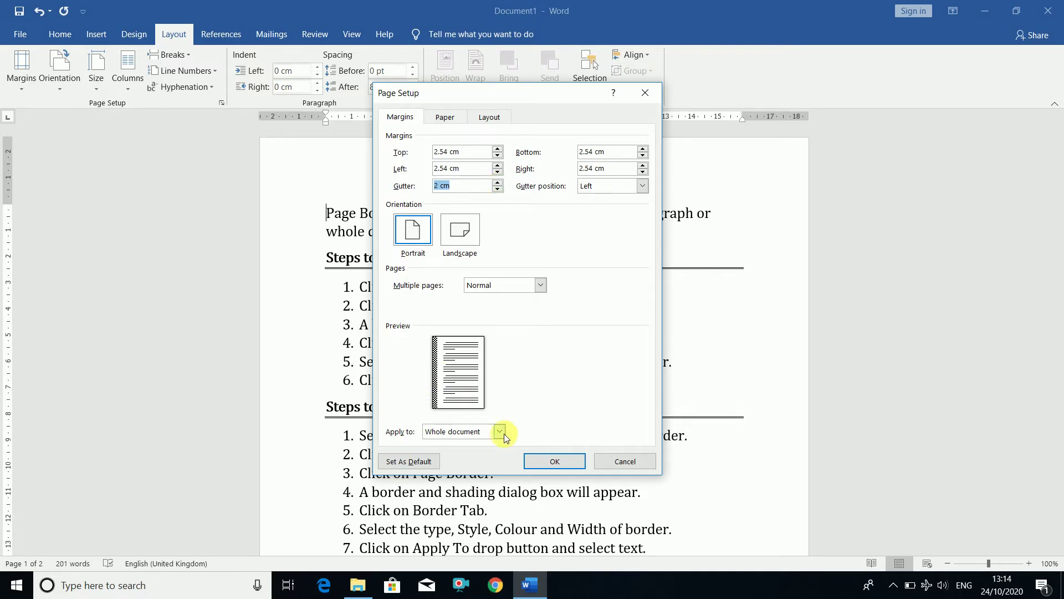
pyautogui.click(546, 460)
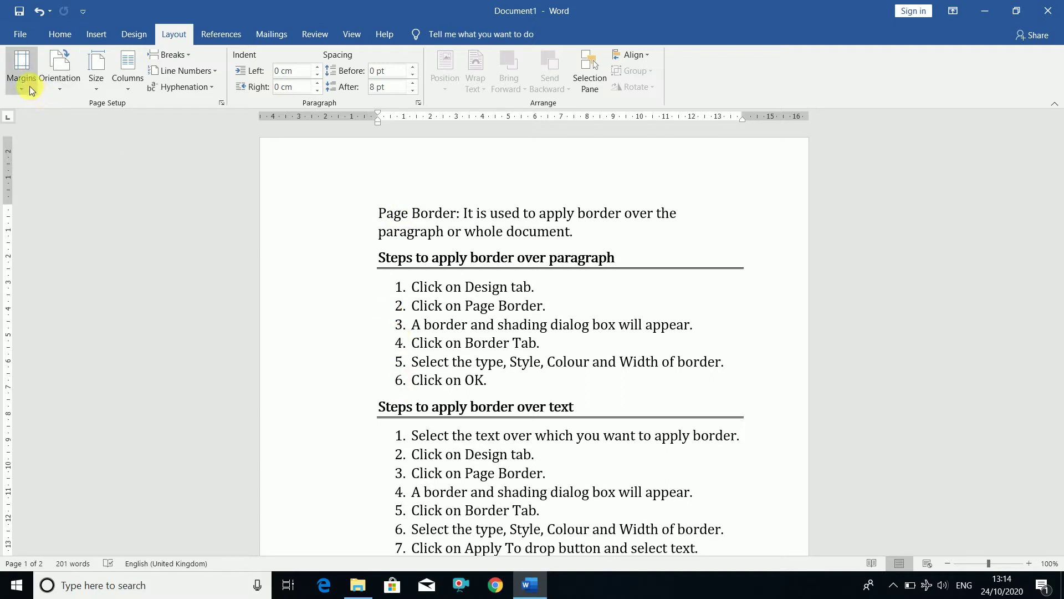
# Change the gutter position to Top in the custom margins and apply it to the whole document.
pyautogui.click(21, 71)
pyautogui.click(60, 440)
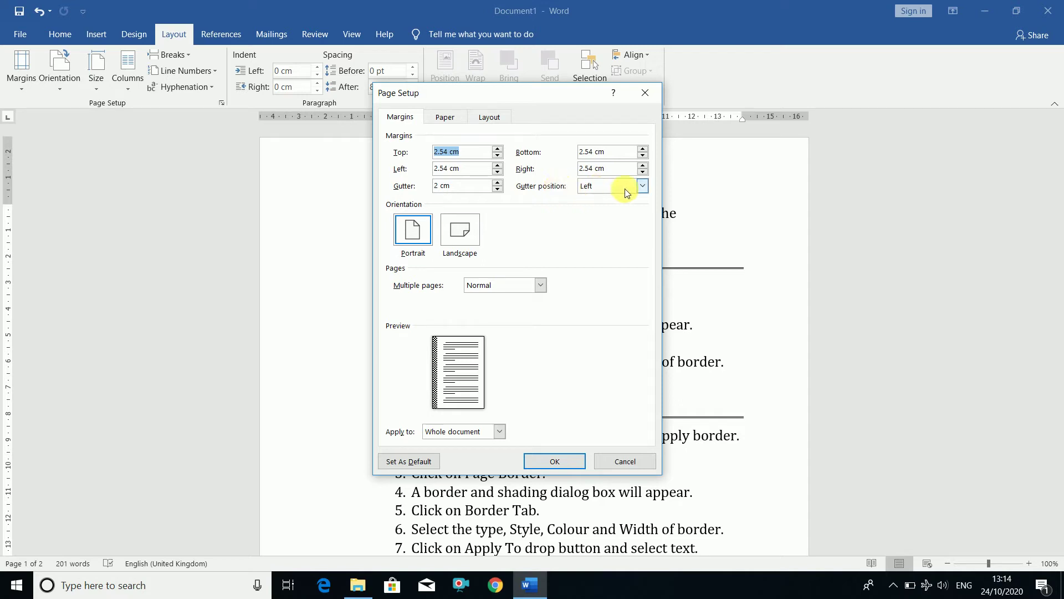
pyautogui.click(642, 188)
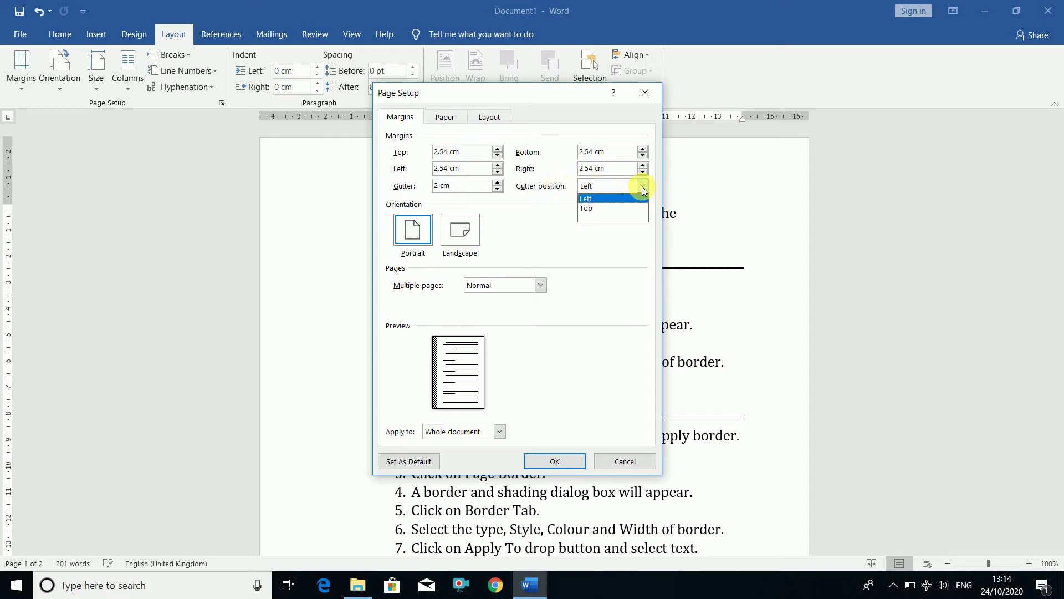
pyautogui.click(590, 208)
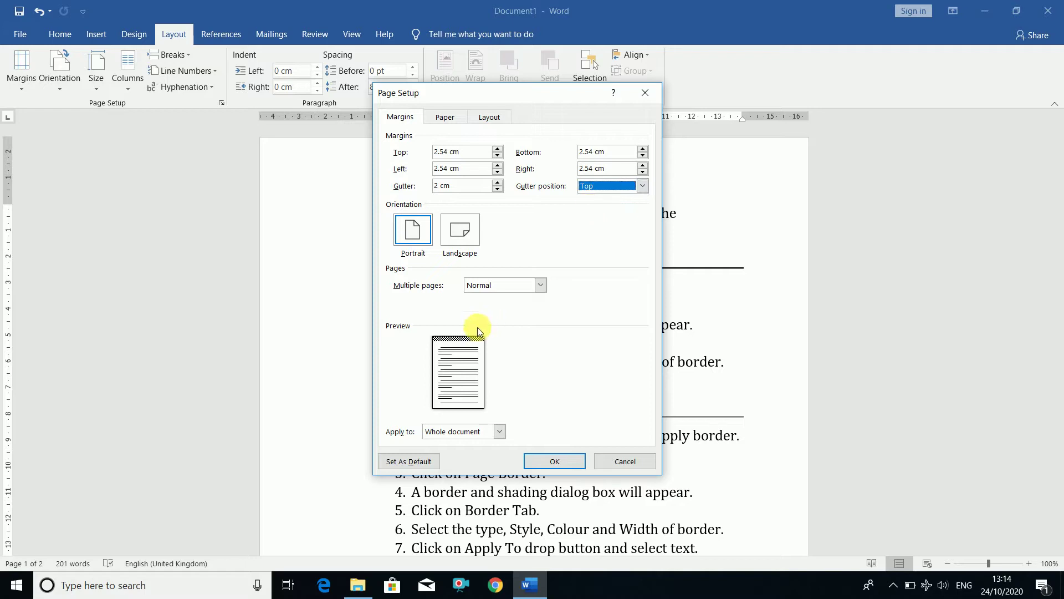
pyautogui.click(565, 459)
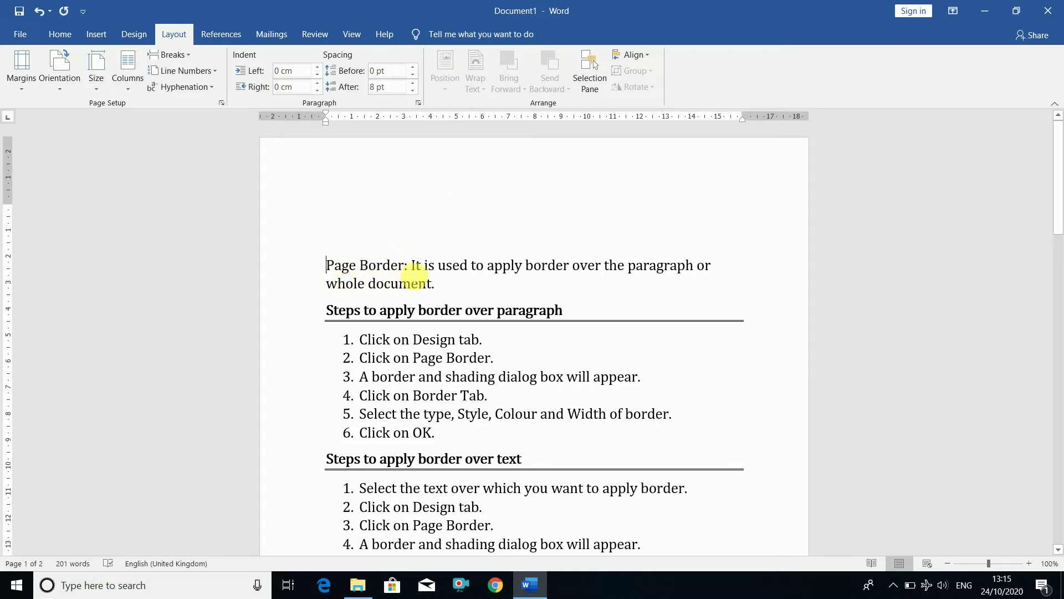
# Set the gutter position to Left and the gutter to 0 cm for the whole document through the custom margins.
pyautogui.click(28, 86)
pyautogui.click(78, 438)
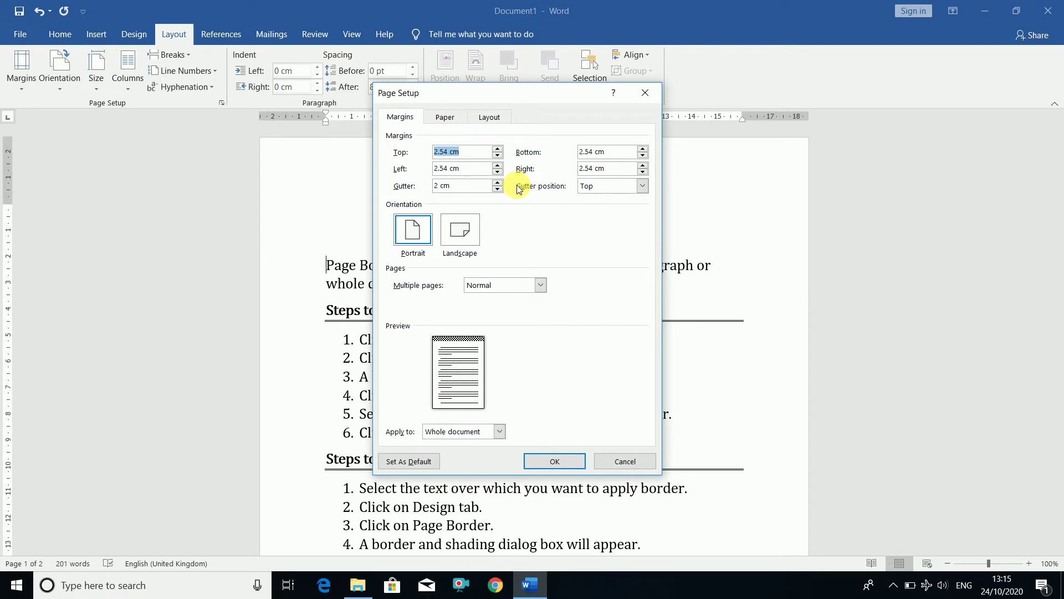
pyautogui.click(643, 186)
pyautogui.click(632, 198)
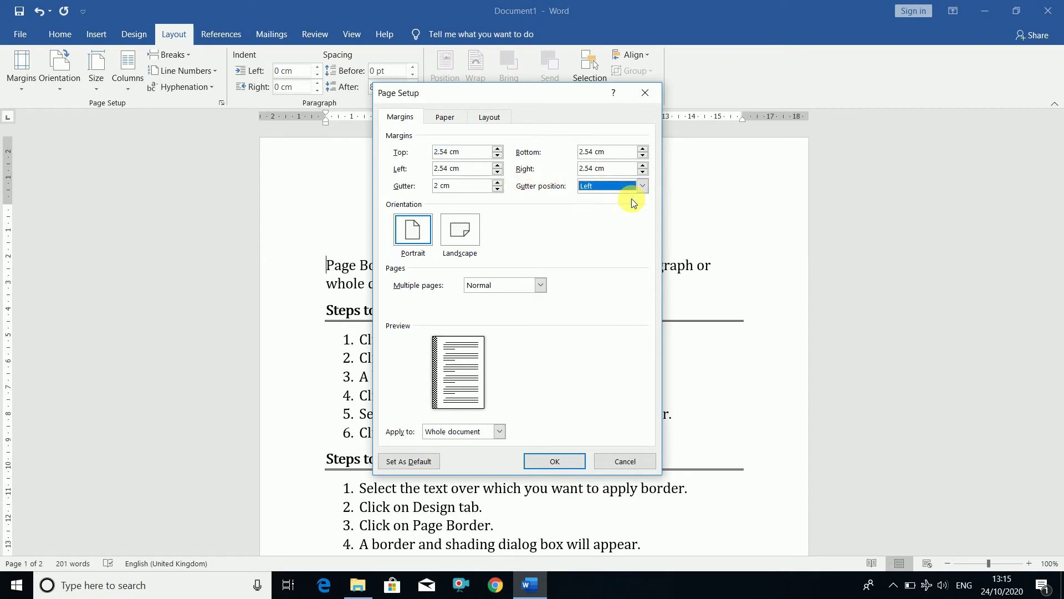
pyautogui.click(497, 189)
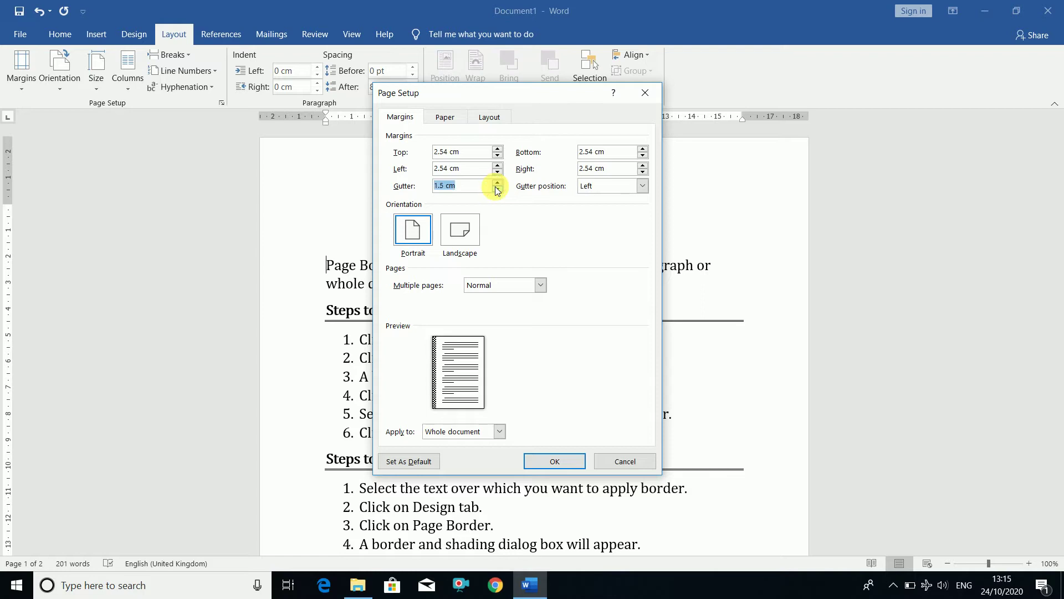
pyautogui.click(497, 189)
pyautogui.click(497, 189)
pyautogui.click(497, 189)
pyautogui.click(498, 189)
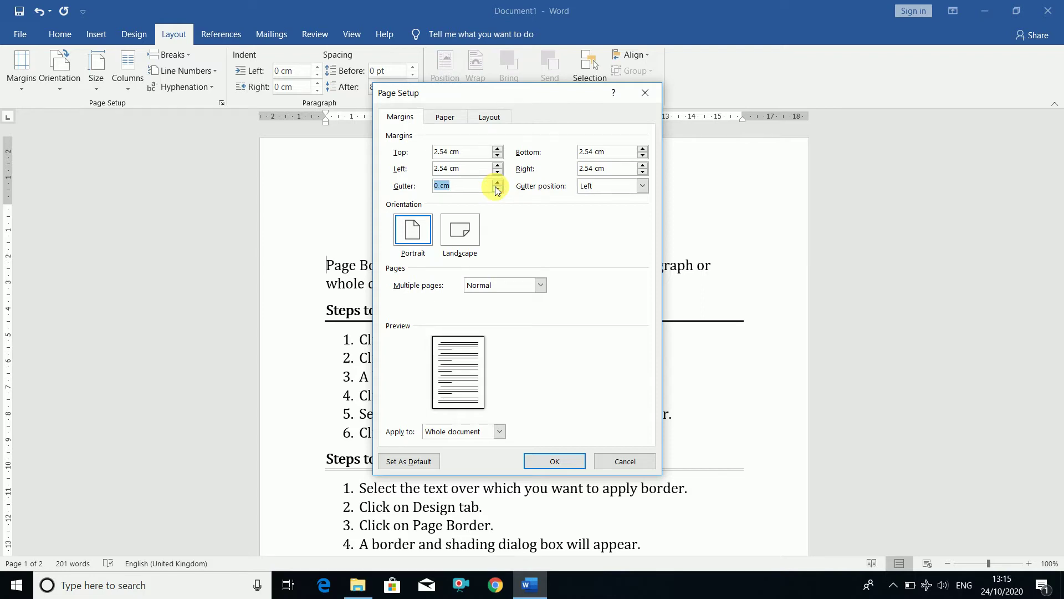
pyautogui.click(558, 464)
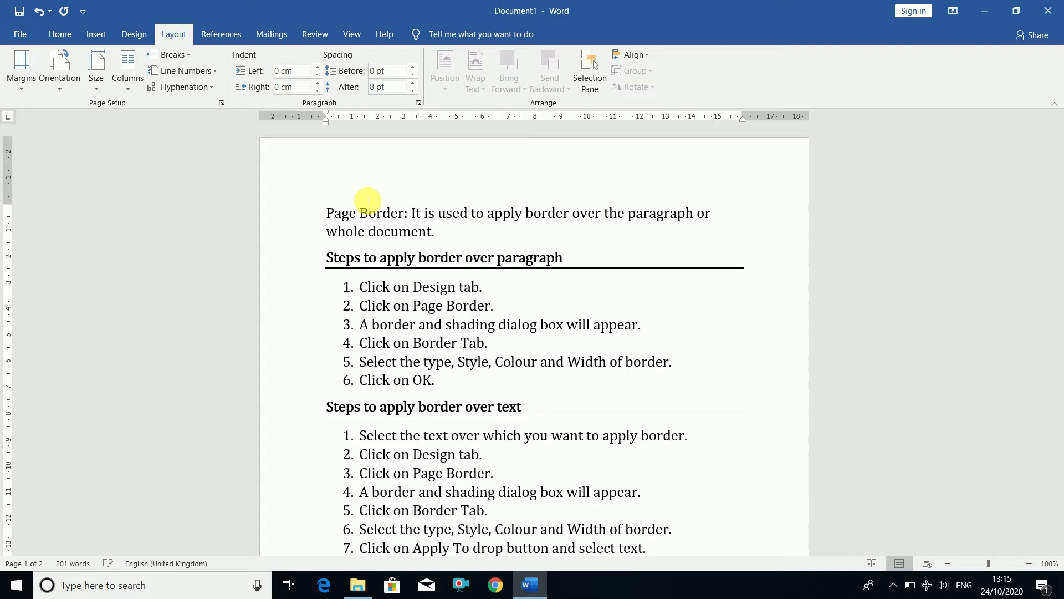
# Replace the entire document text with "Margins: It is extra space leave from all the sides of the document.".
pyautogui.hotkey('ctrl', 'a')
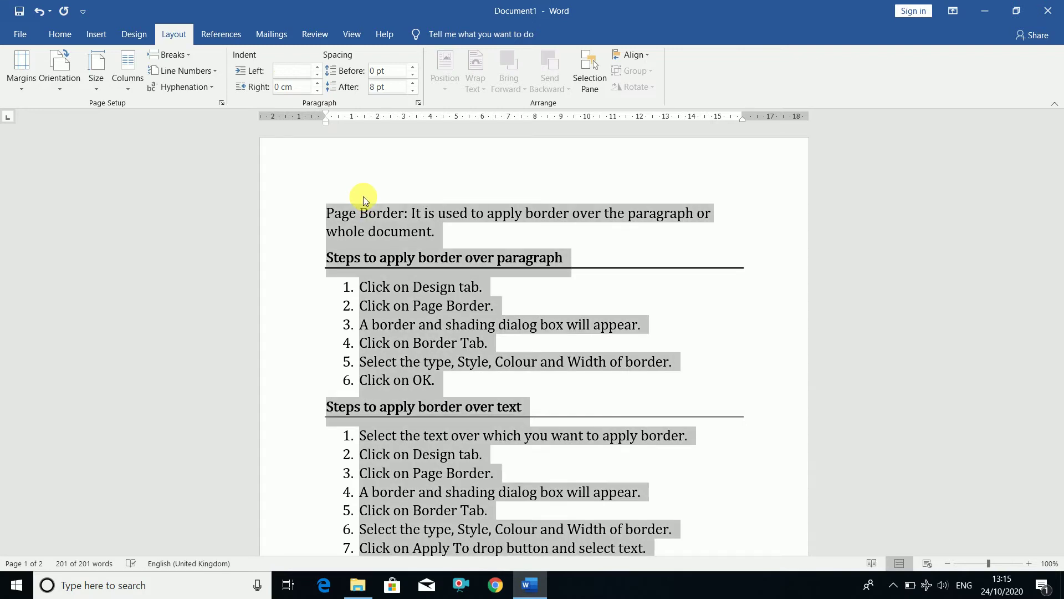
pyautogui.write('Margins')
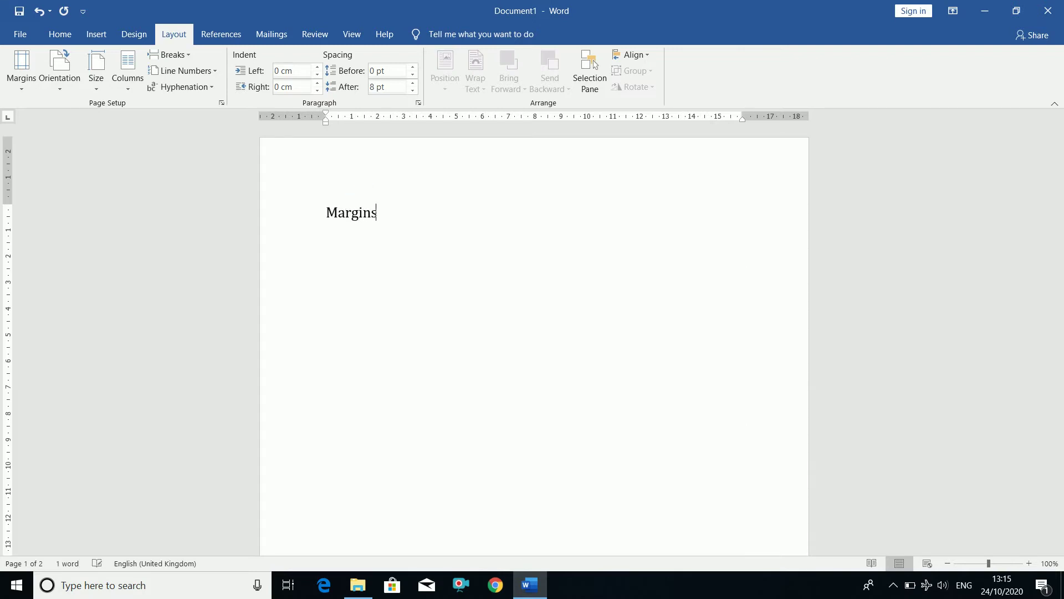
pyautogui.write(': It is ext')
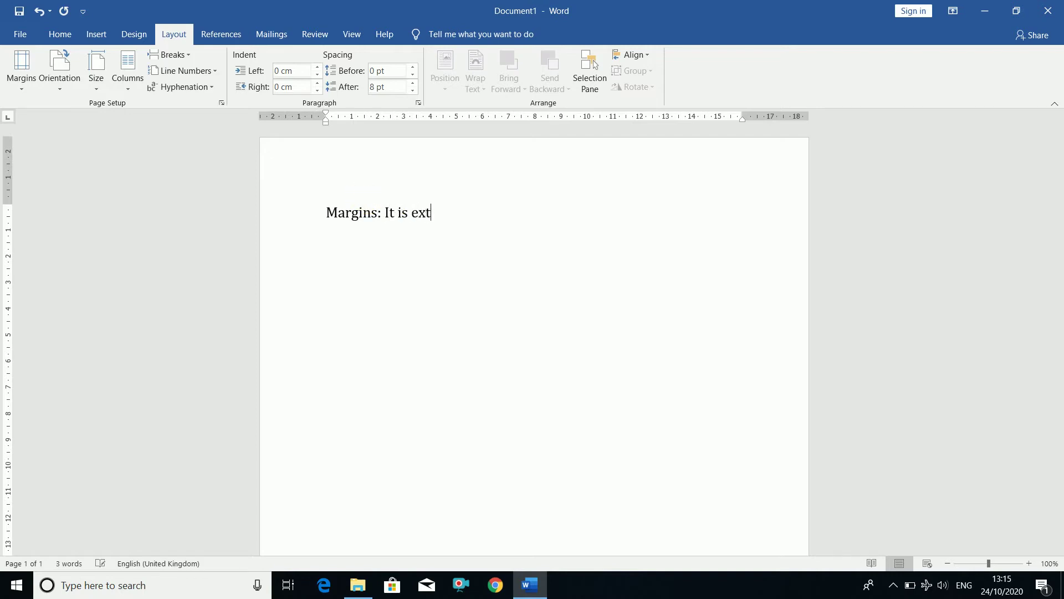
pyautogui.write('ra space leave from al')
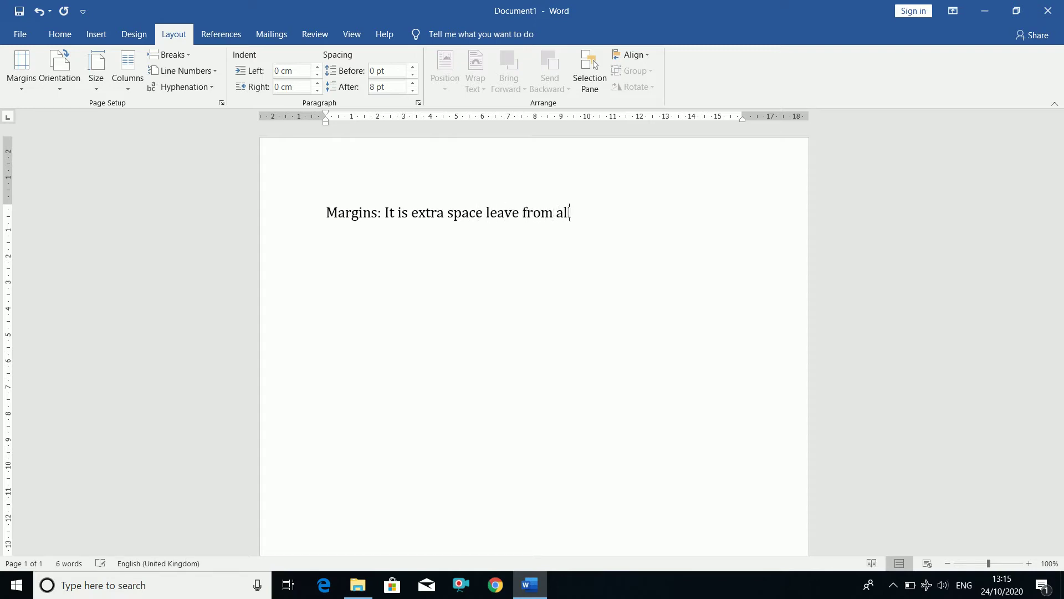
pyautogui.write('l the sides of the d')
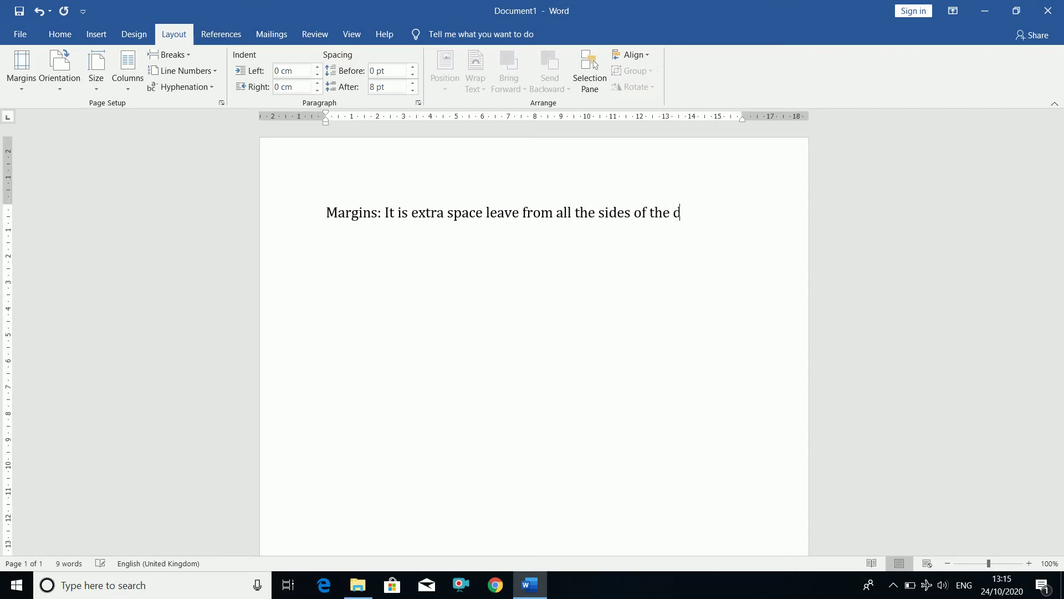
pyautogui.write('ocument')
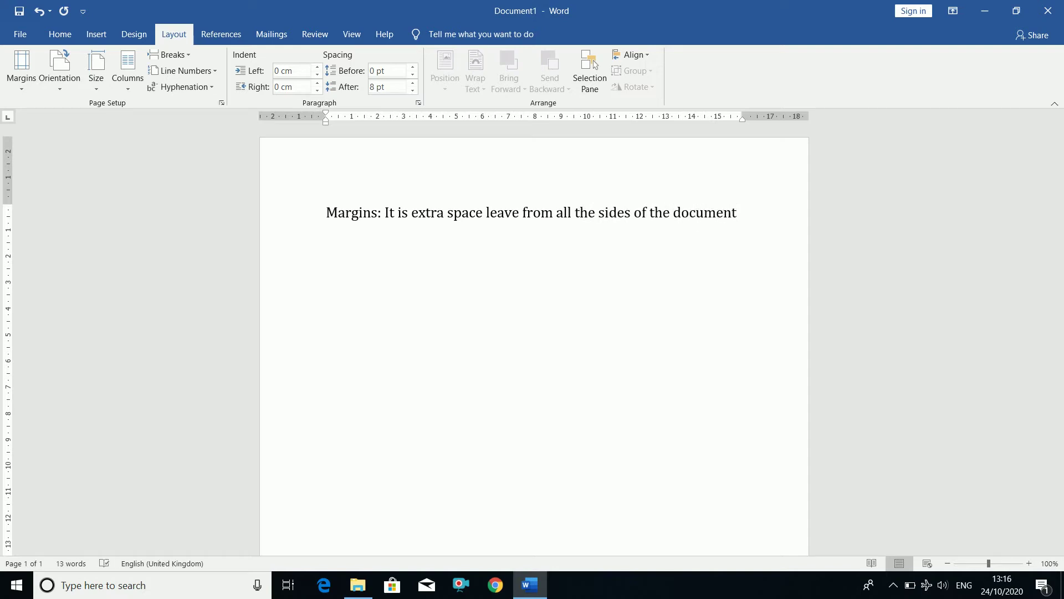
pyautogui.write('.')
# Add the heading "Steps to apply Margin" with a horizontal line beneath it and start a numbered list with "Click on layout tab.".
pyautogui.press('Return')
pyautogui.write('Steps to apply Margin ')
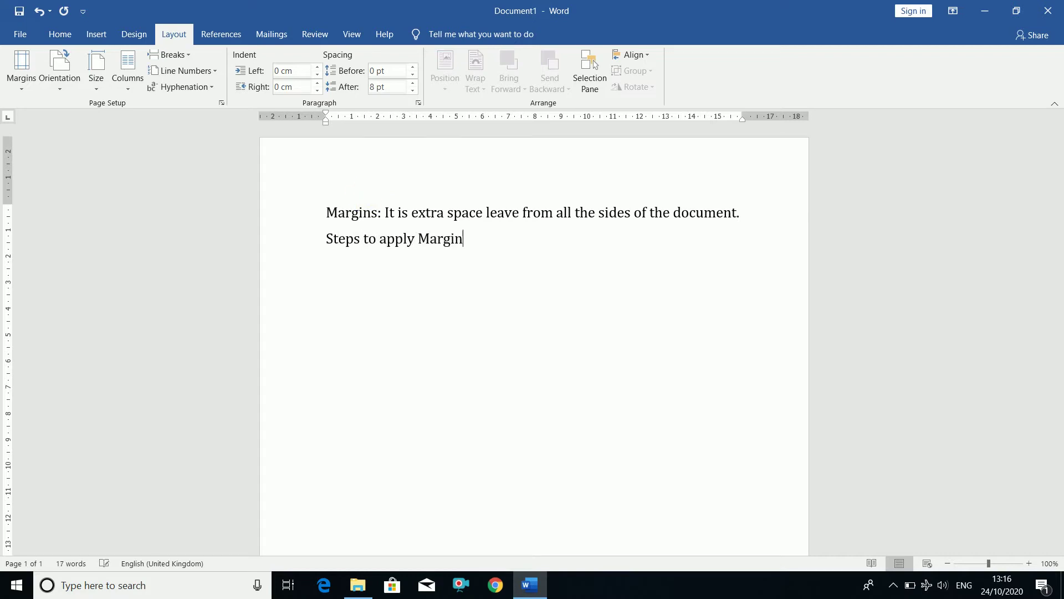
pyautogui.write('===')
pyautogui.write('Clic on')
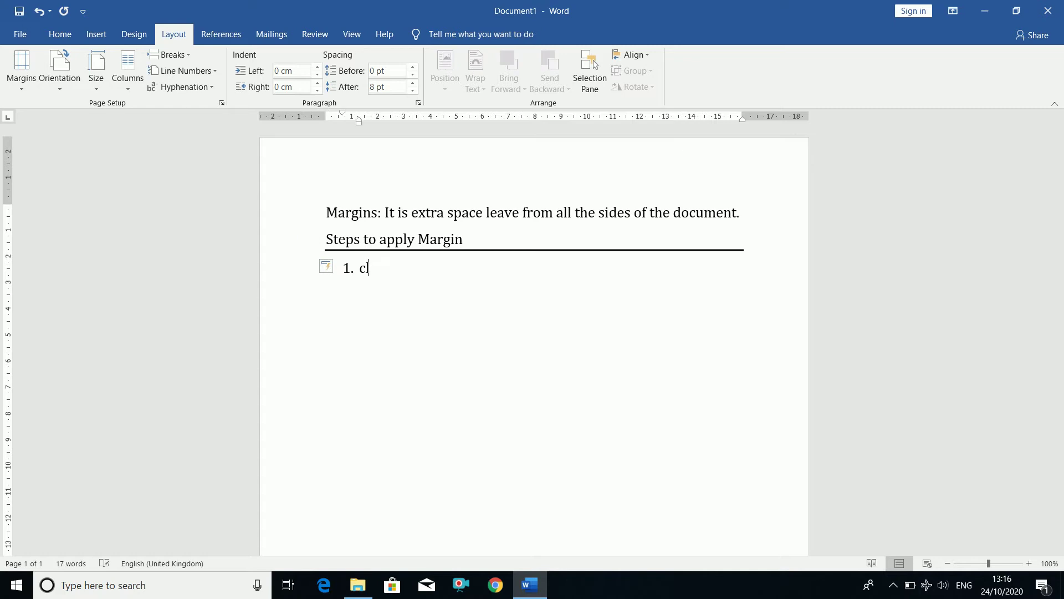
pyautogui.press('BackSpace')
pyautogui.press('BackSpace')
pyautogui.press('BackSpace')
pyautogui.write('k on layout tab.')
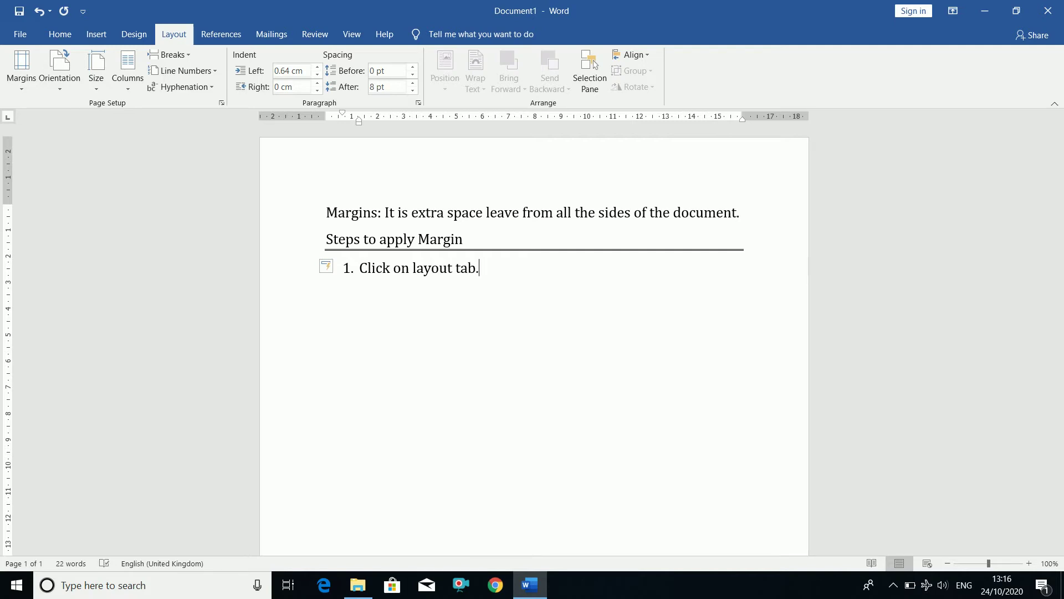
pyautogui.click(131, 38)
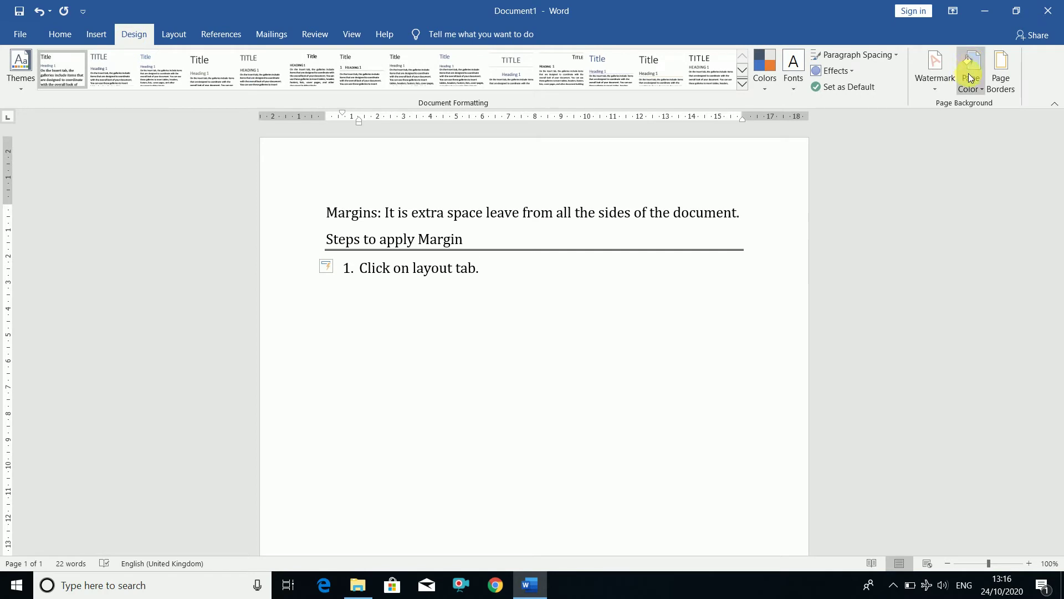
pyautogui.click(179, 35)
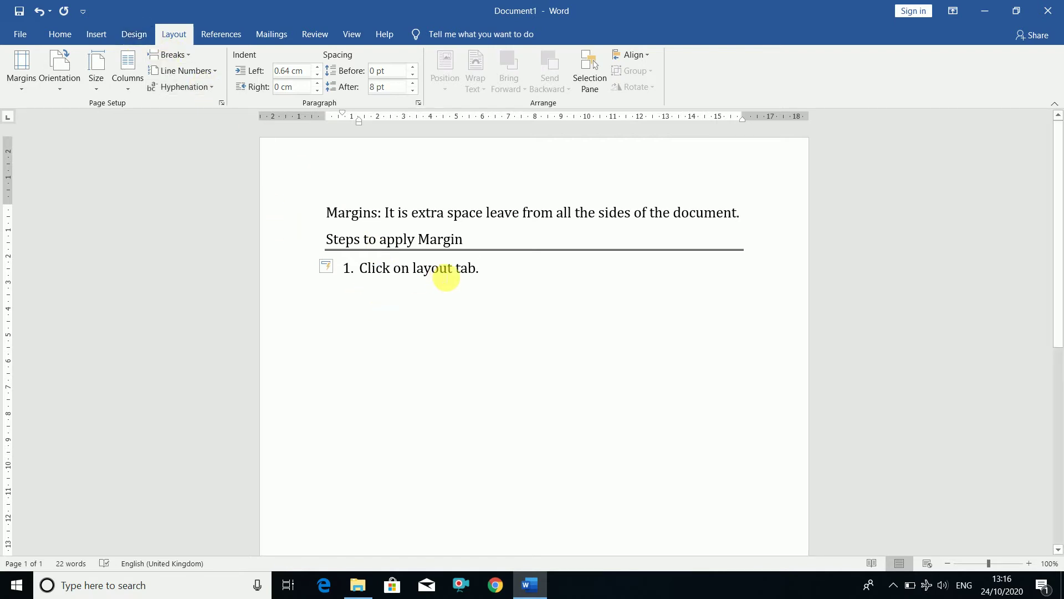
# Add the second and third list items, "Click on Margins drop button." and "Click on Custom Margin.".
pyautogui.press('Return')
pyautogui.write('c')
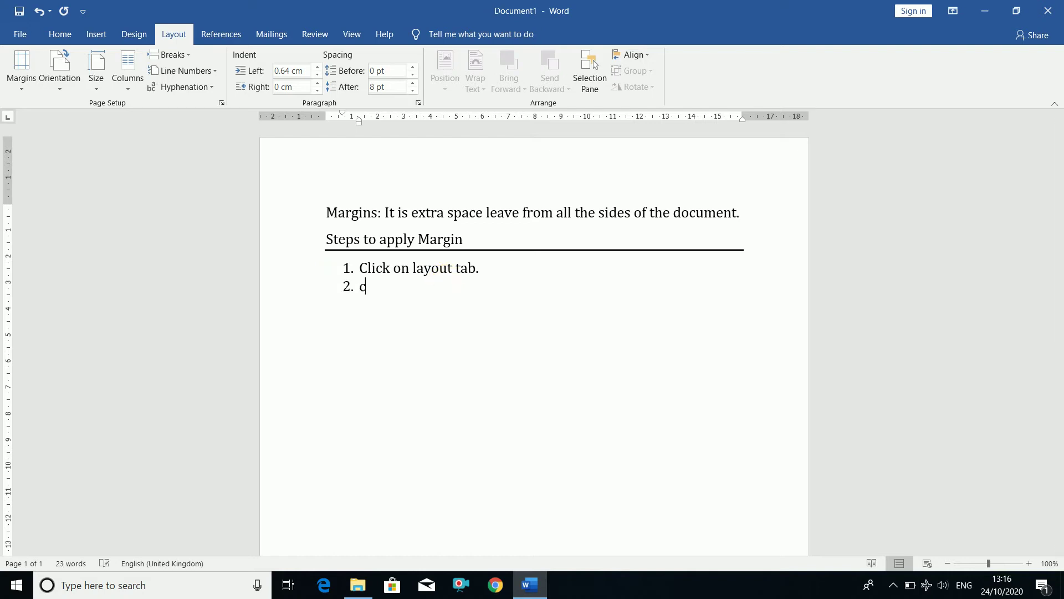
pyautogui.write('lick on Margins')
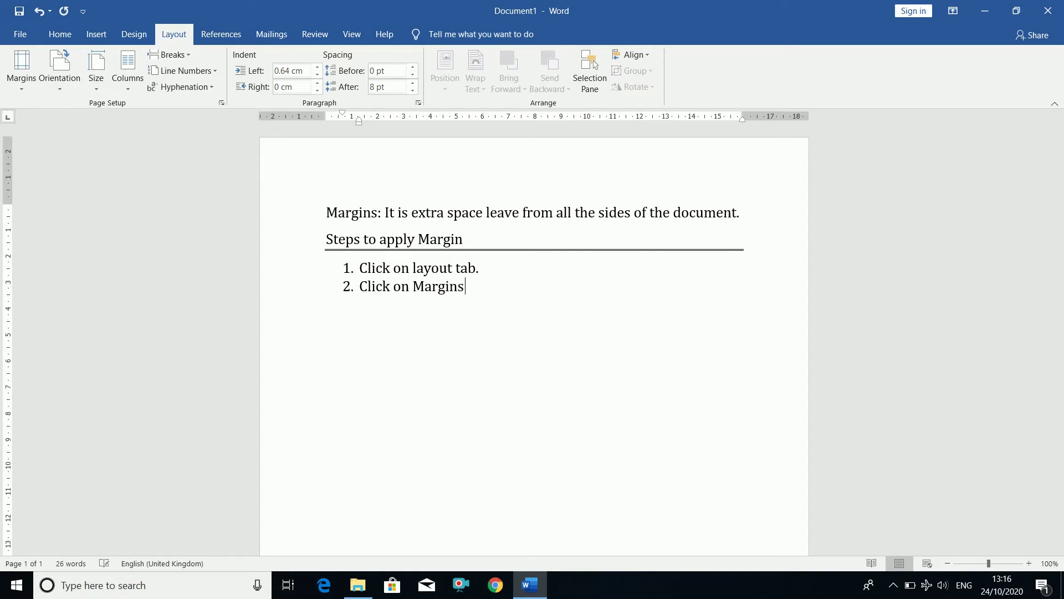
pyautogui.write(' drop button.')
pyautogui.press('Return')
pyautogui.write('click on Cust')
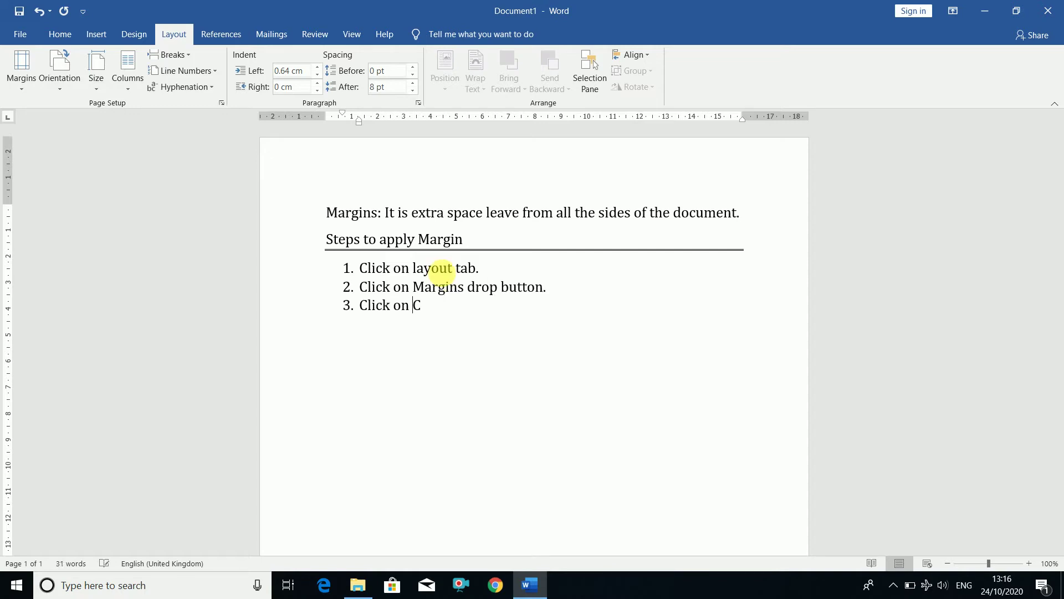
pyautogui.write('om Mar')
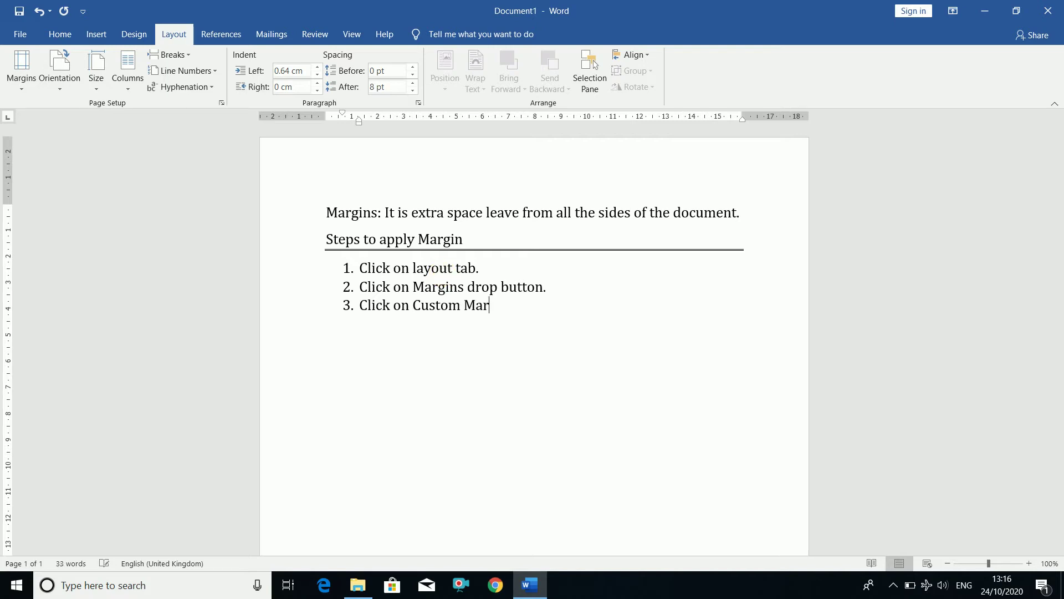
pyautogui.write('gin.')
# Add the fourth list item, "A Page Setup dialog box will appear.".
pyautogui.press('Return')
pyautogui.write('A ')
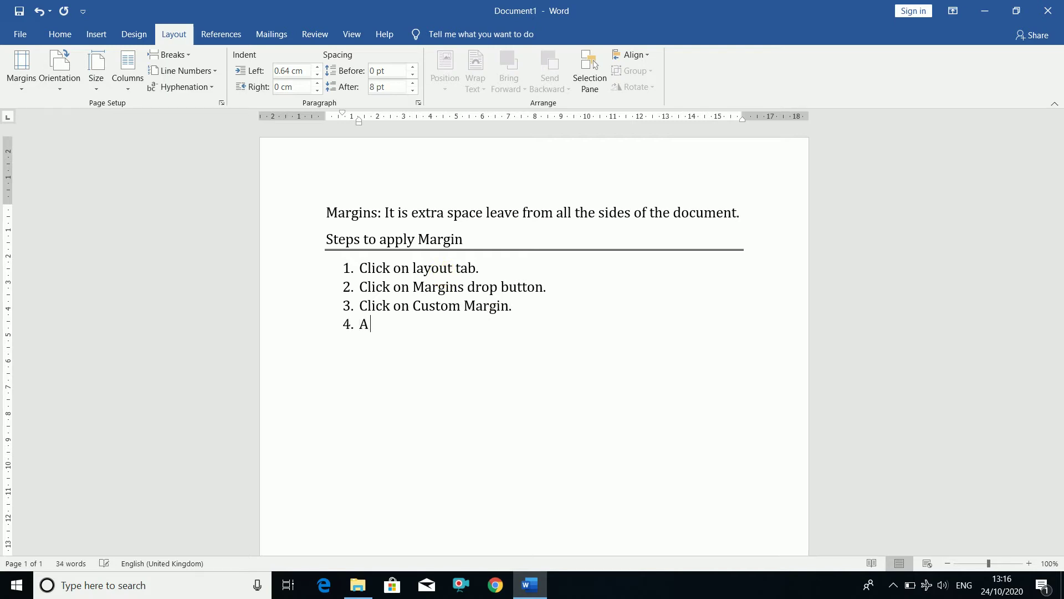
pyautogui.write('Page Setup dialog box w')
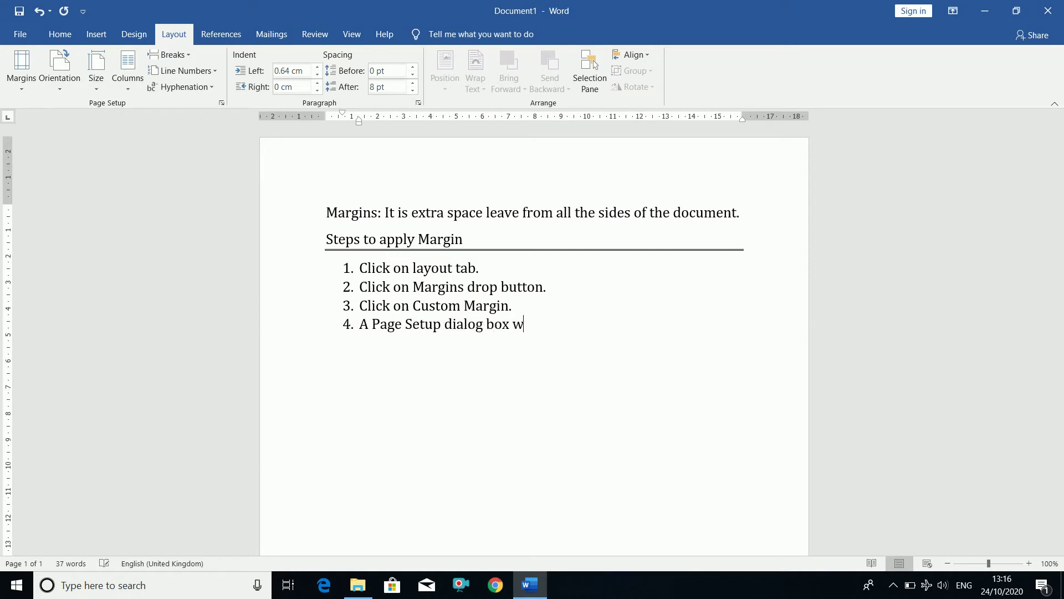
pyautogui.write('ill appear.')
# Add list items 5 and 6, "Specify the margin from Top, Bottom, Left and Right as per your requirement." and "Click on OK.".
pyautogui.press('Return')
pyautogui.write('spec')
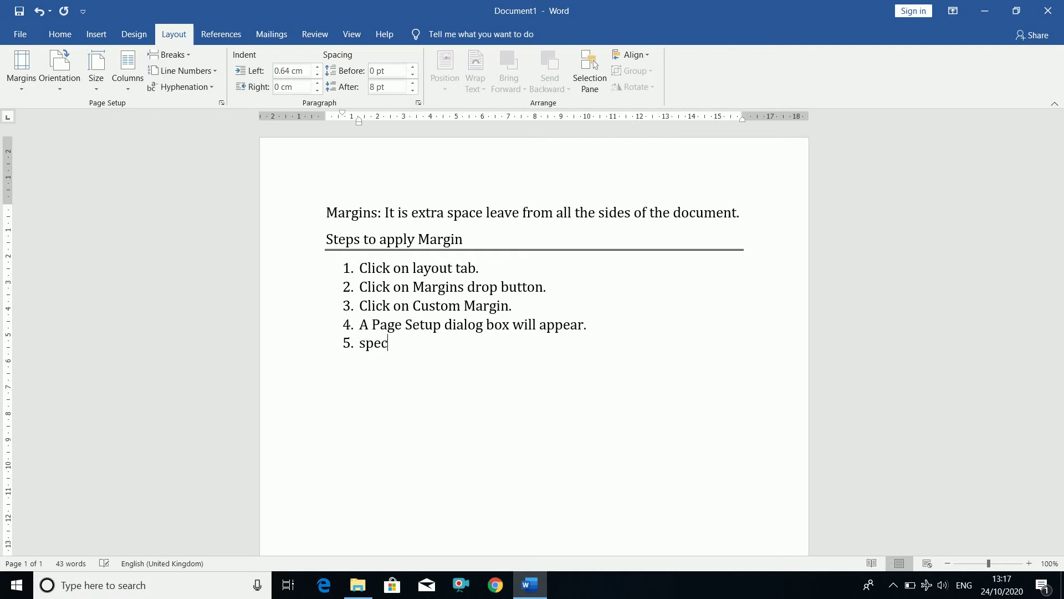
pyautogui.write('ify the mar')
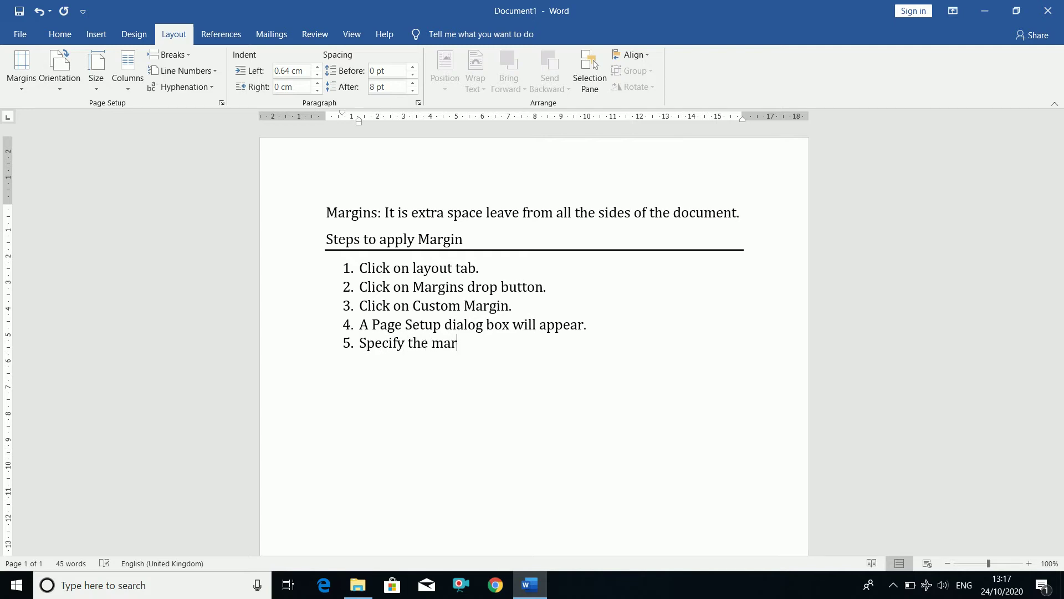
pyautogui.write('gin from Top, Bottom')
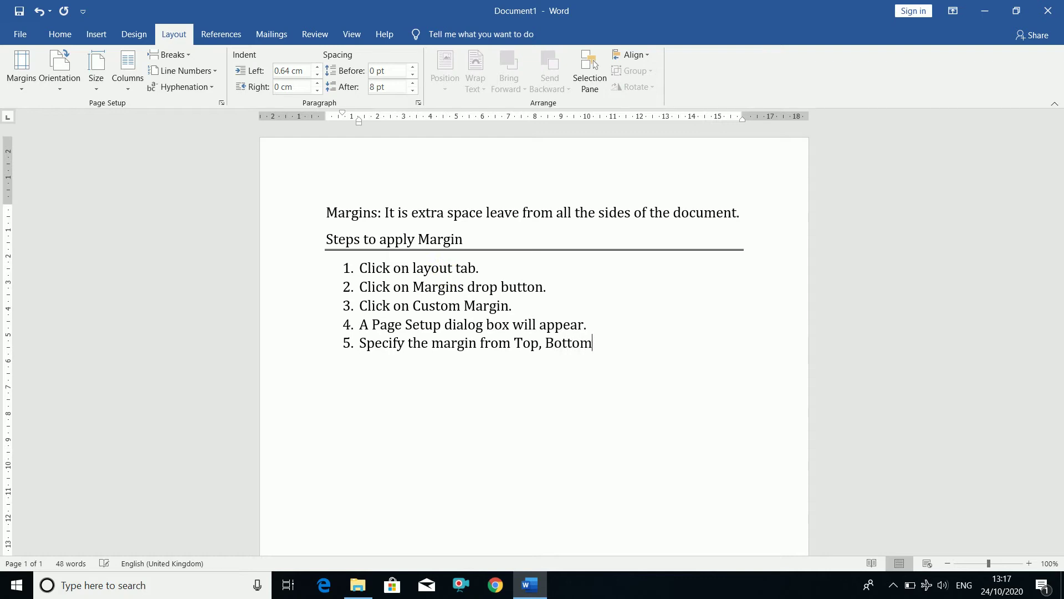
pyautogui.write(', Left and Right as per')
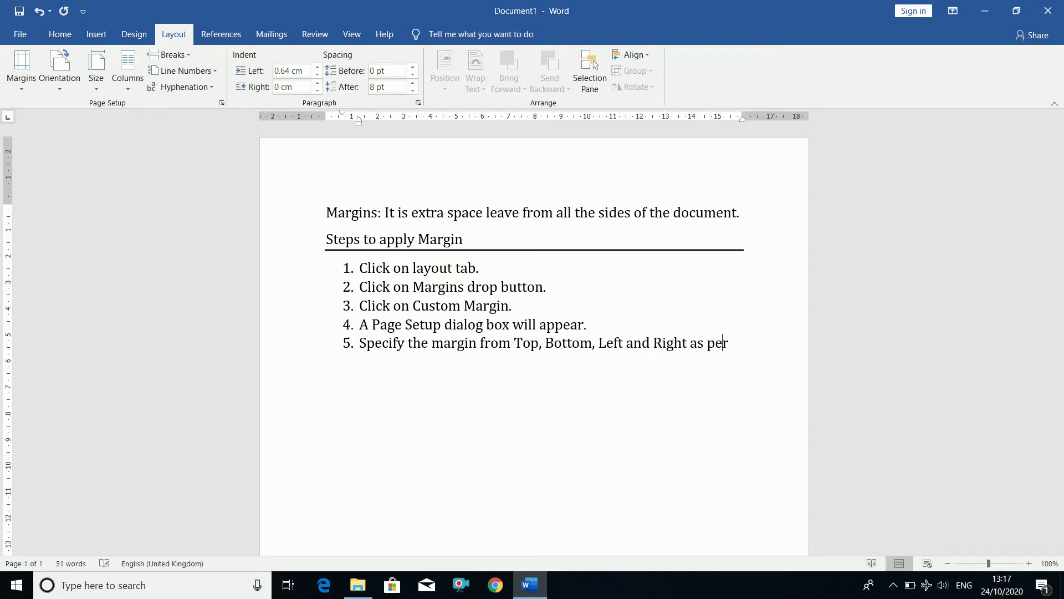
pyautogui.write(' your rewuiremnt')
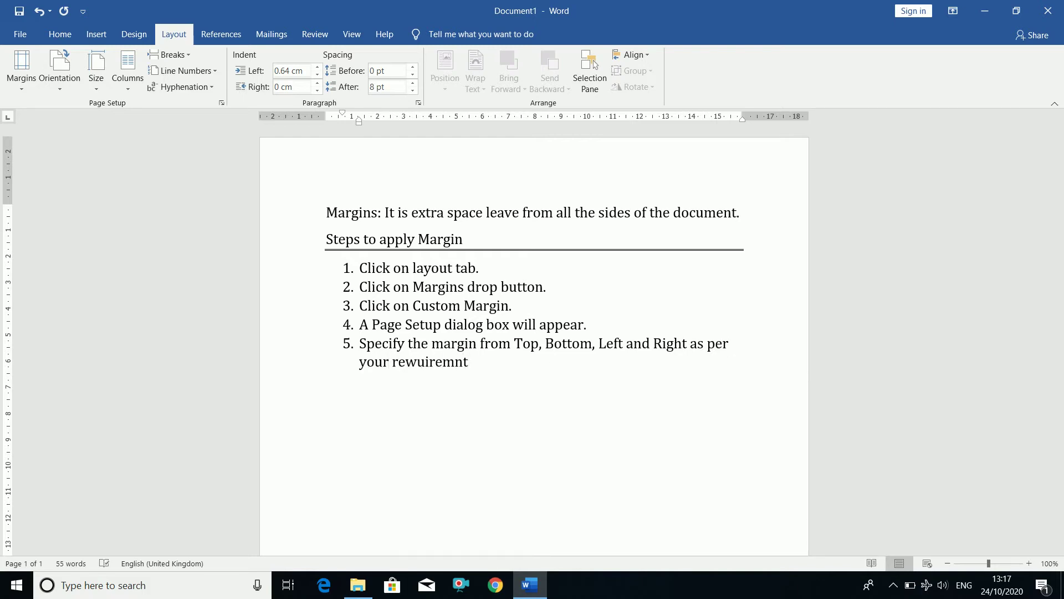
pyautogui.press('BackSpace')
pyautogui.press('BackSpace')
pyautogui.write('ent')
pyautogui.press('Down')
pyautogui.press('Up')
pyautogui.press('End')
pyautogui.write('.')
pyautogui.press('Return')
pyautogui.click(413, 362)
pyautogui.press('BackSpace')
pyautogui.write('qClick on OK.')
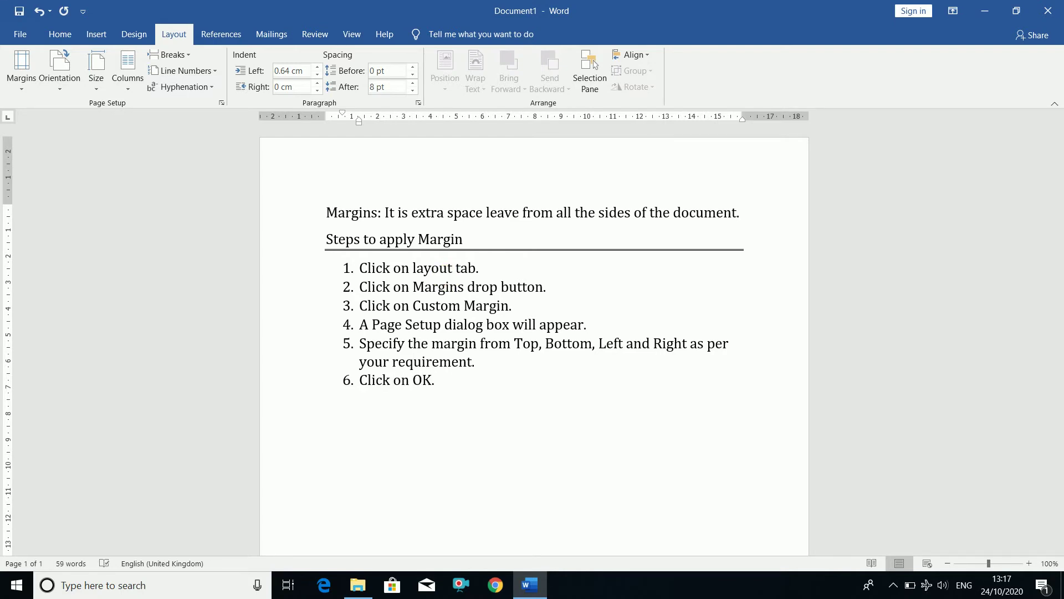
# End the numbered list and add the paragraph "Gutter: It is the extra space leave for the binding of the document.".
pyautogui.press('Return')
pyautogui.press('Return')
pyautogui.write('Gutter: It is the extra')
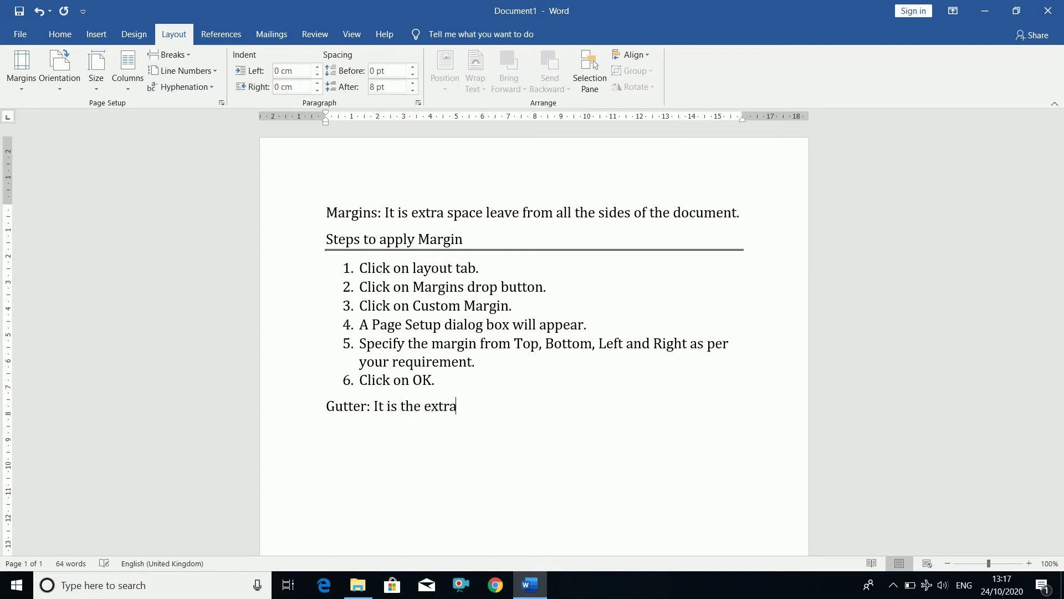
pyautogui.write(' space leave for the binding o')
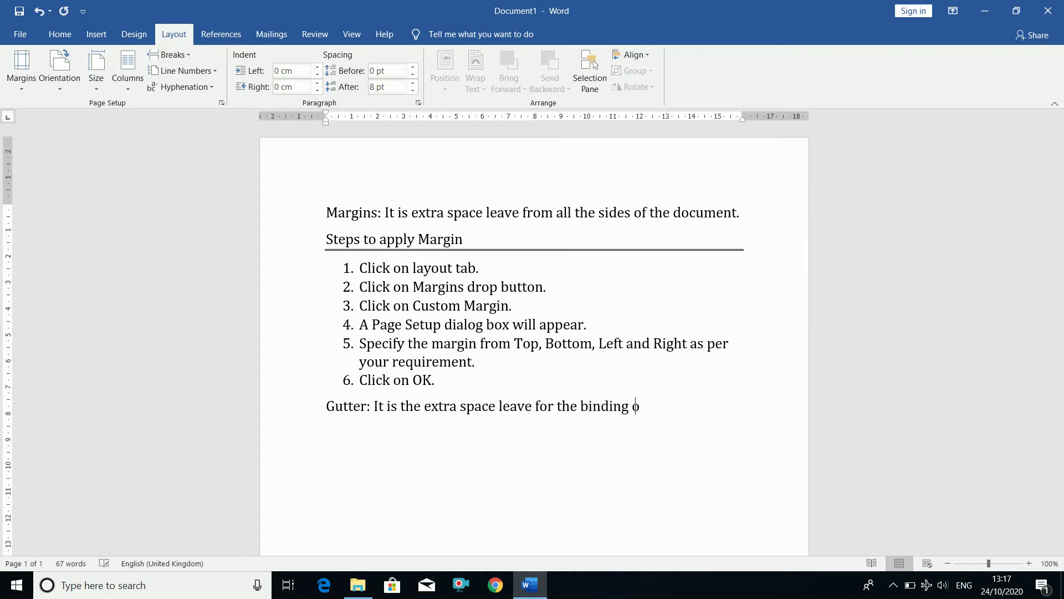
pyautogui.write('f the document.')
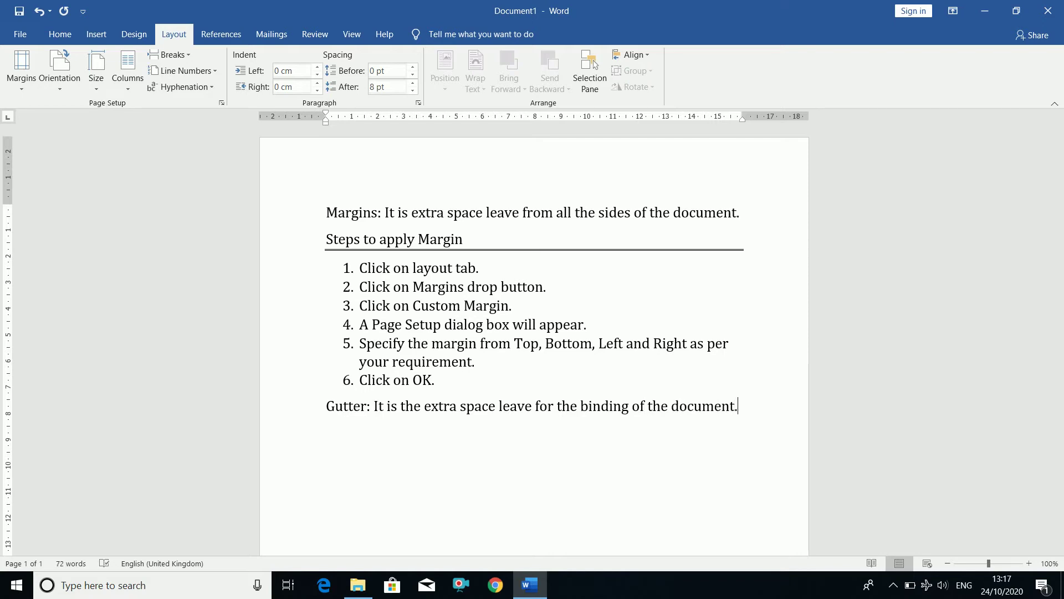
# Add the heading "Steps to specify gutter" with a horizontal line beneath it and an empty line below.
pyautogui.write('Steps to specify gutter')
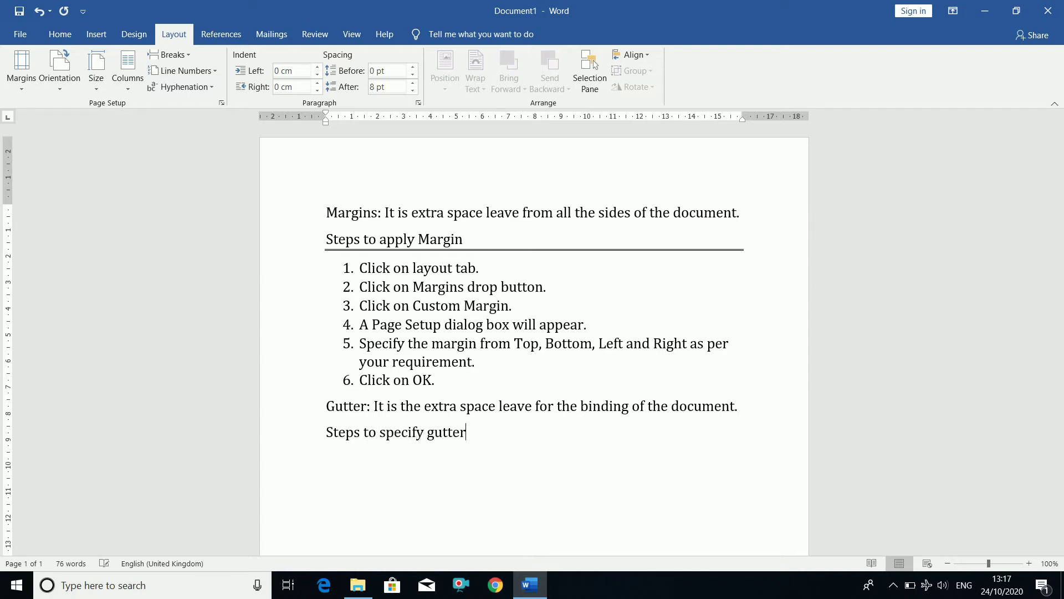
pyautogui.write('===')
pyautogui.press('Return')
pyautogui.write('1')
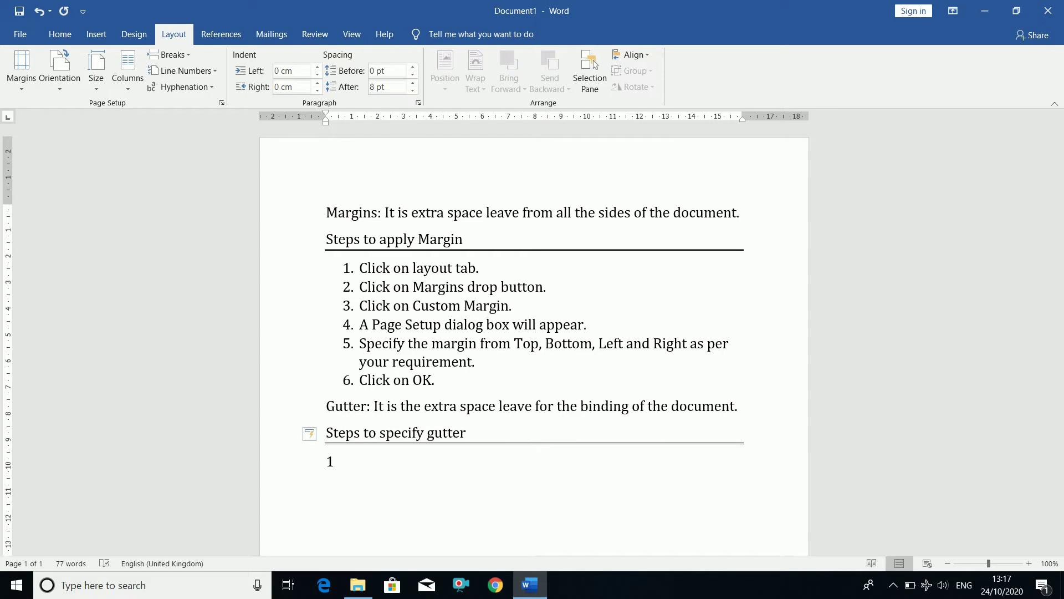
pyautogui.press('BackSpace')
# Copy the first four numbered items under "Steps to apply Margin", from "Click on layout tab." to "A Page Setup dialog box will appear.".
pyautogui.press('Up')
pyautogui.press('Up')
pyautogui.press('Up')
pyautogui.press('Up')
pyautogui.press('Up')
pyautogui.press('Up')
pyautogui.press('Up')
pyautogui.press('Up')
pyautogui.press('Up')
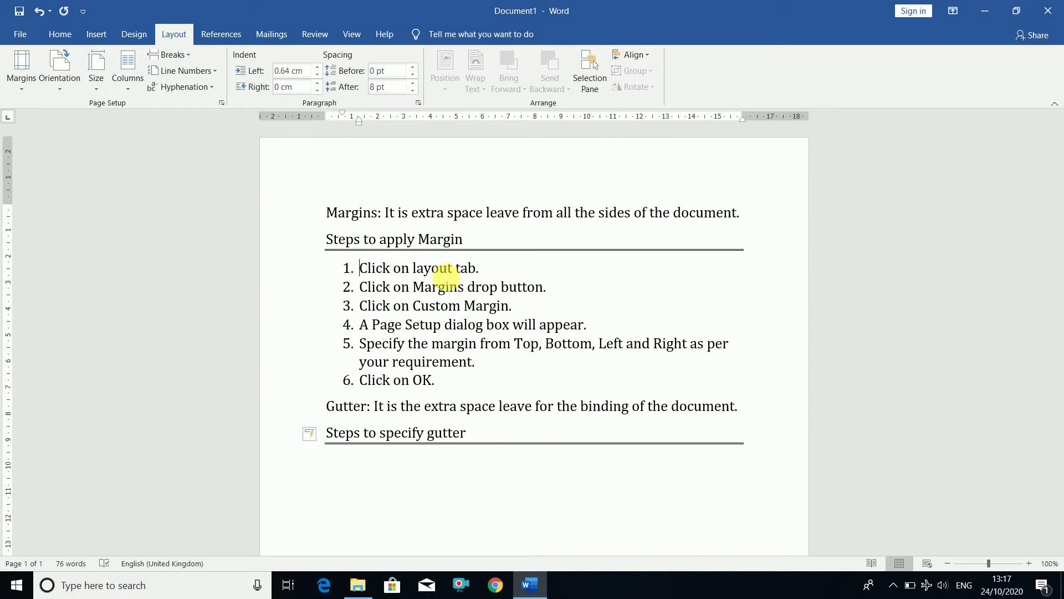
pyautogui.hotkey('shift', 'Down')
pyautogui.hotkey('shift', 'Down')
pyautogui.hotkey('shift', 'Down')
pyautogui.hotkey('shift', 'Down')
pyautogui.hotkey('ctrl', 'c')
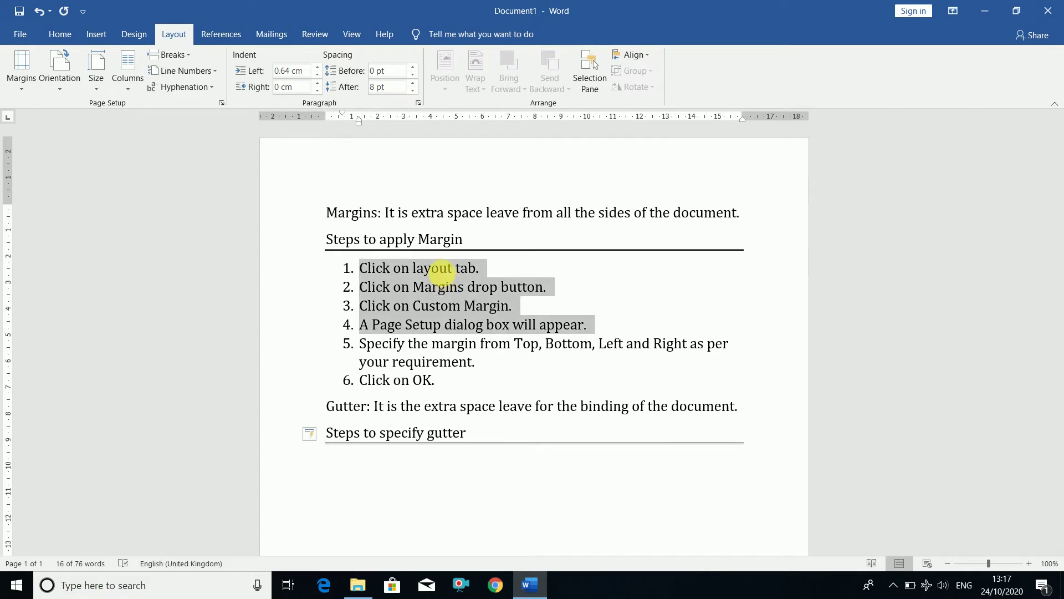
# Paste the four copied items under "Steps to specify gutter" and add item 5, "Specify the Gutter margin.".
pyautogui.hotkey('ctrl', 'End')
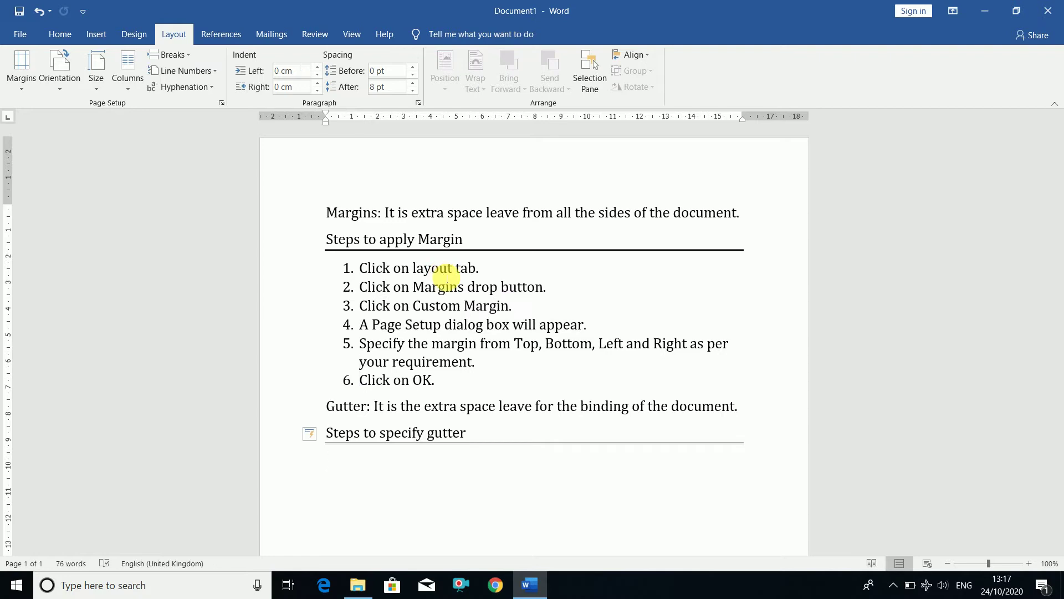
pyautogui.hotkey('ctrl', 'v')
pyautogui.press('BackSpace')
pyautogui.press('Return')
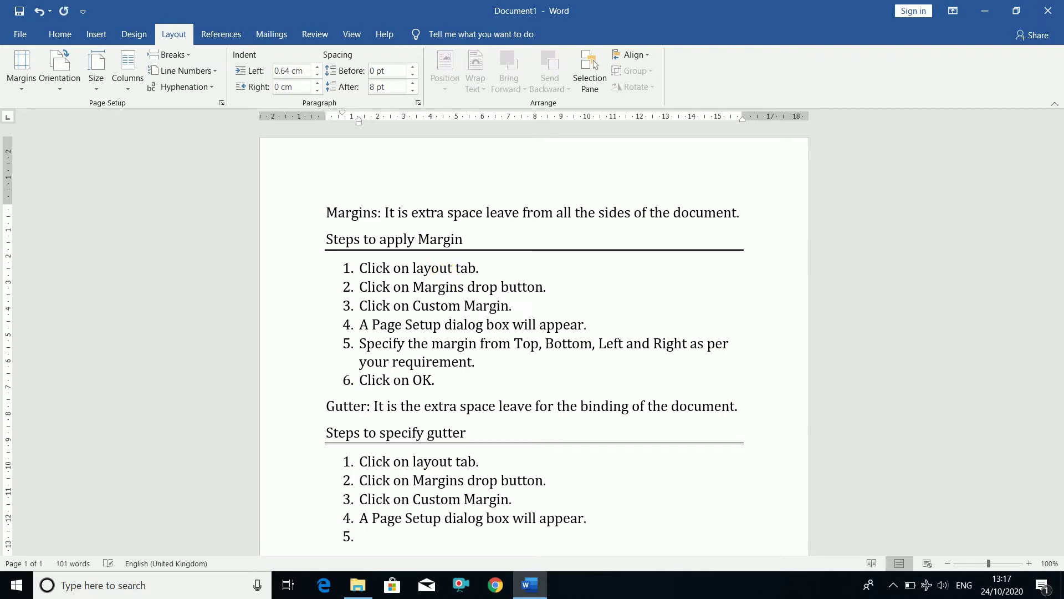
pyautogui.write('Specify the G')
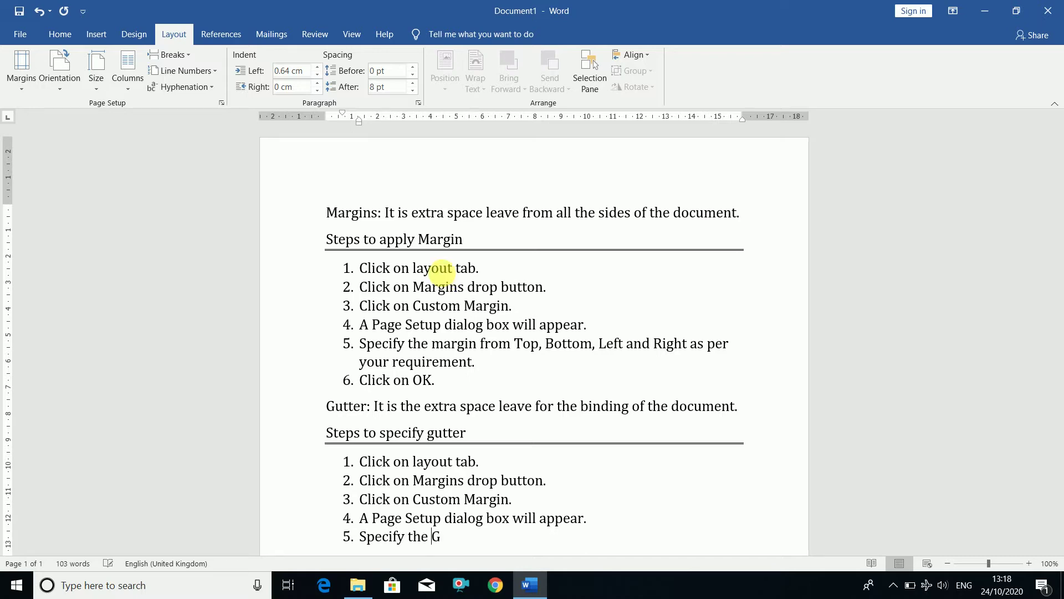
pyautogui.write('utter margin.')
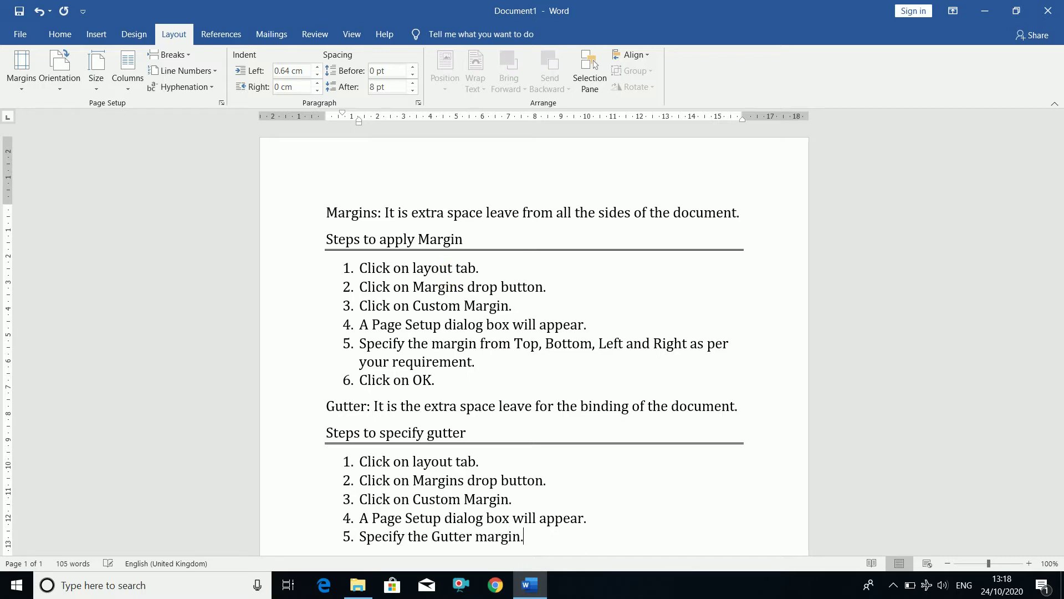
# Add gutter list items 6 and 7, "Select the Gutter Position i.e. Left or Top." and "Click on OK.".
pyautogui.press('Return')
pyautogui.write('Select the ')
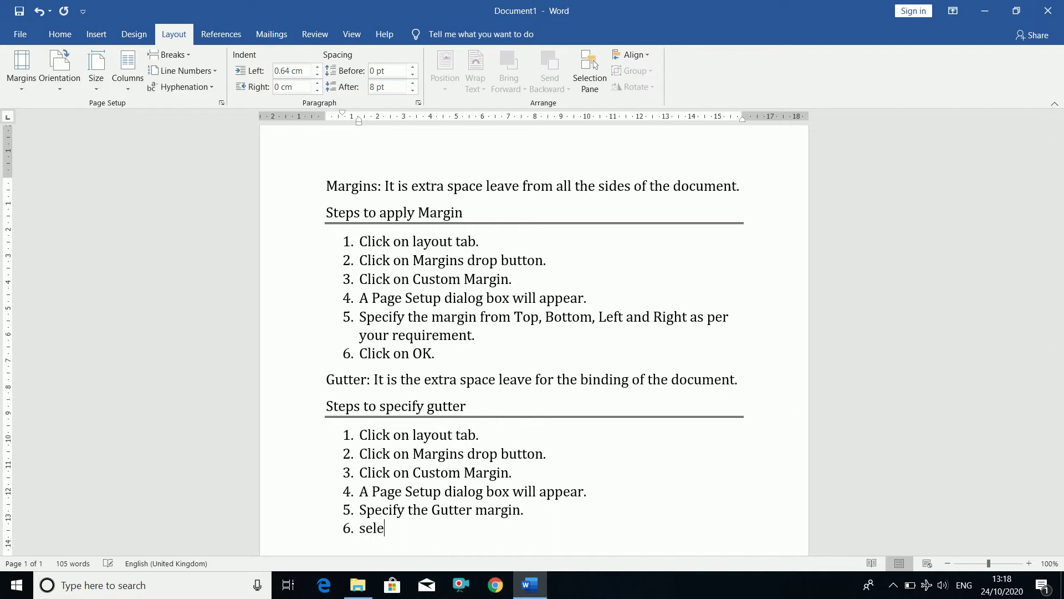
pyautogui.write('Guter')
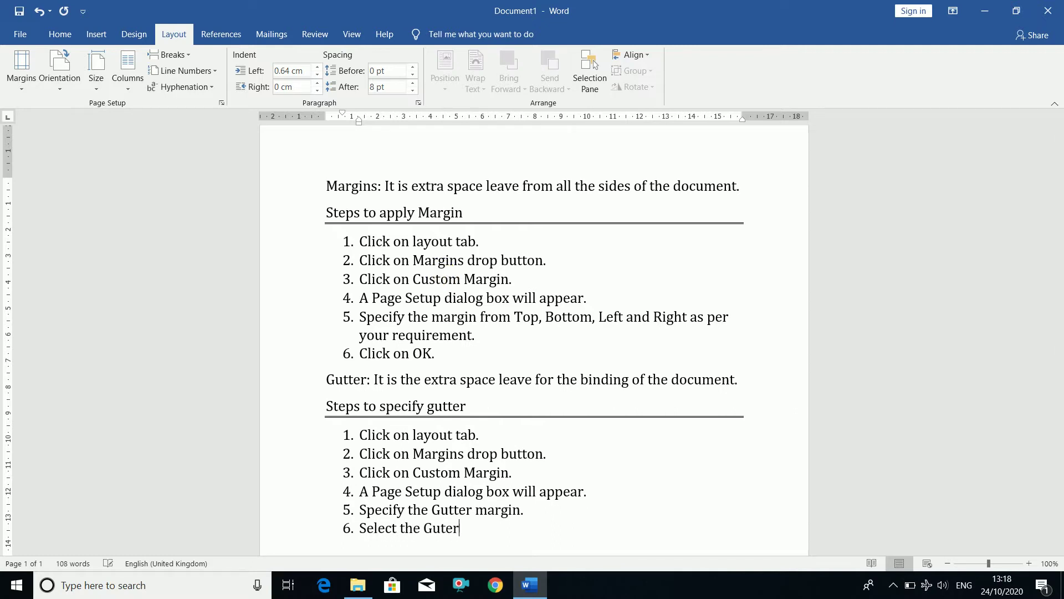
pyautogui.press('BackSpace')
pyautogui.press('BackSpace')
pyautogui.write('ter Position (')
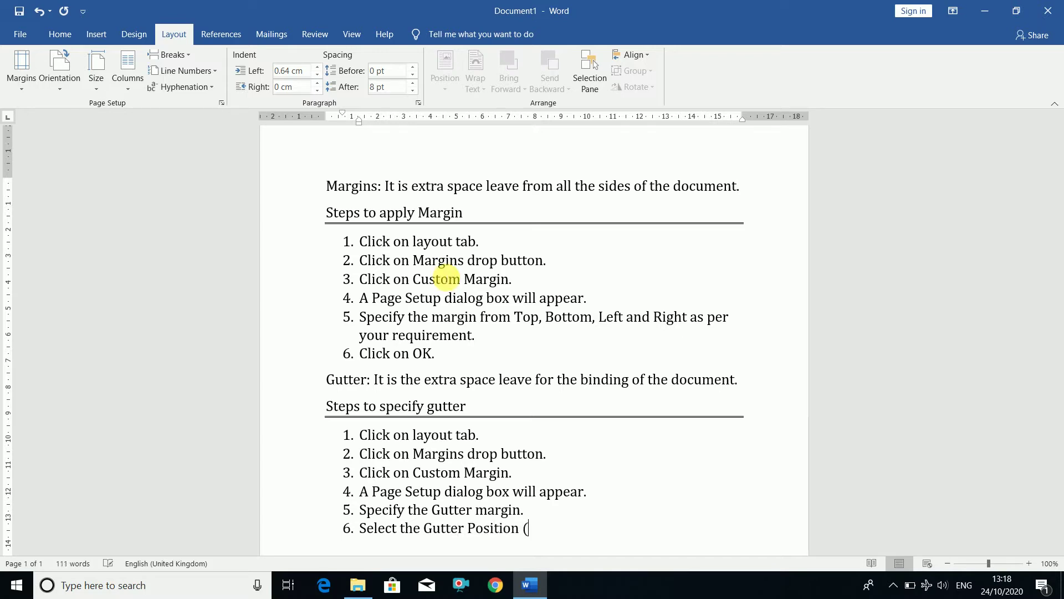
pyautogui.press('BackSpace')
pyautogui.write('Le')
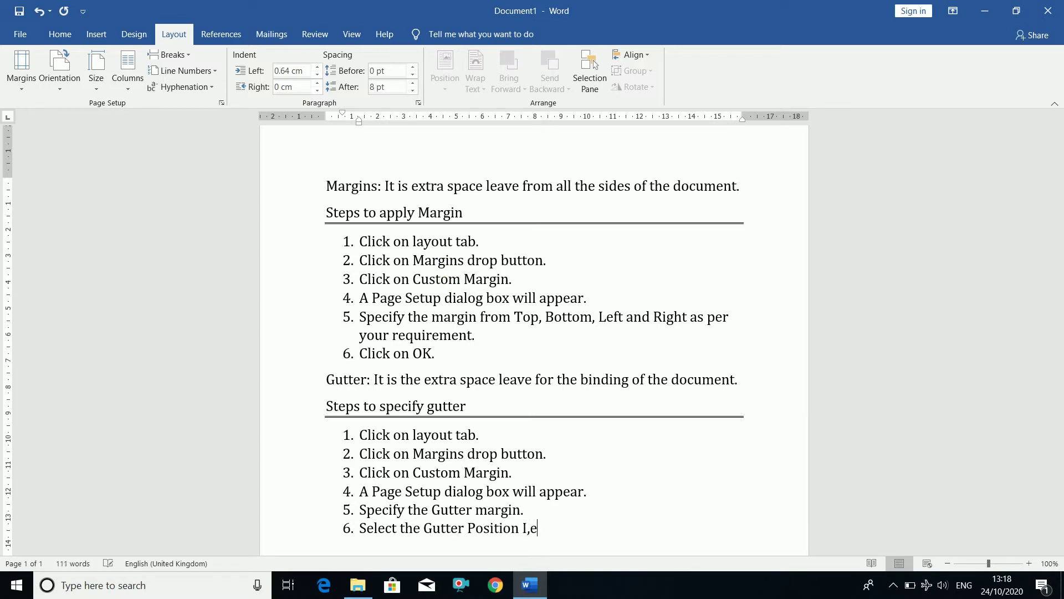
pyautogui.press('BackSpace')
pyautogui.press('BackSpace')
pyautogui.write('i.e. Left or Top.')
pyautogui.press('Return')
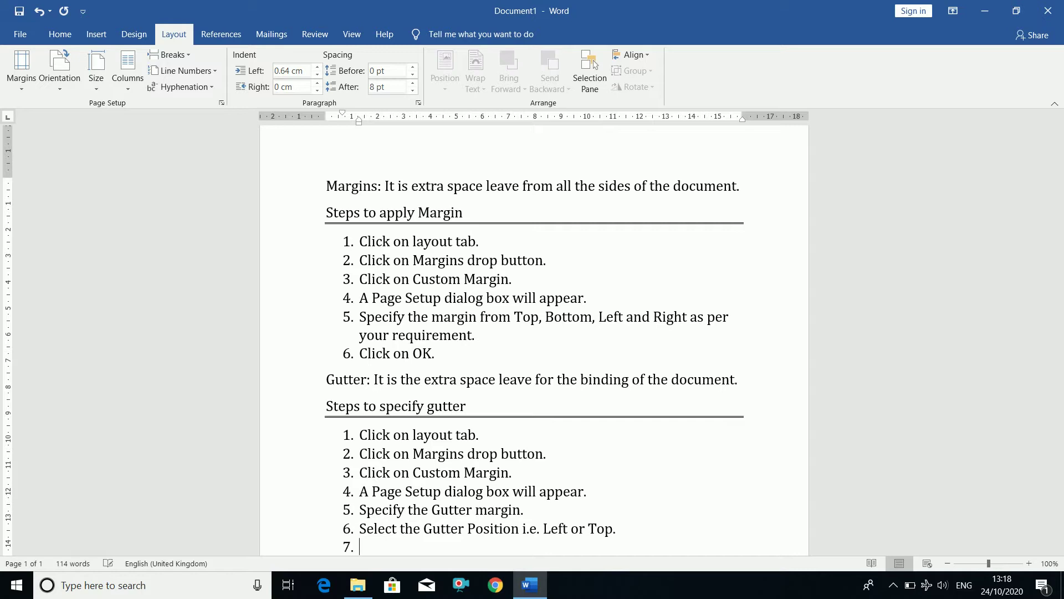
pyautogui.write('Click on OK.')
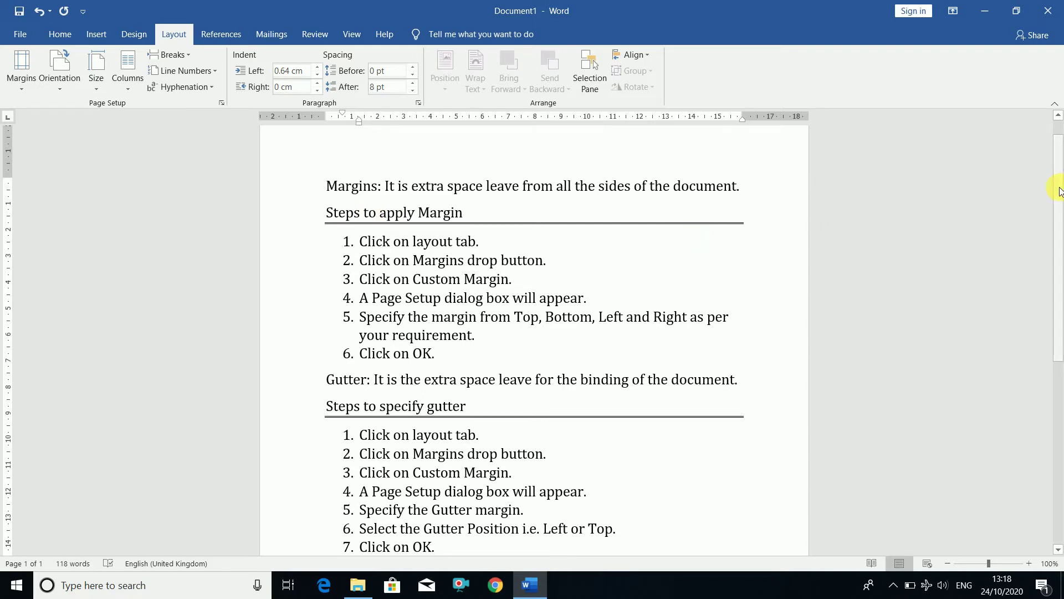
# Change the page orientation to Landscape and return it to Portrait.
pyautogui.click(77, 84)
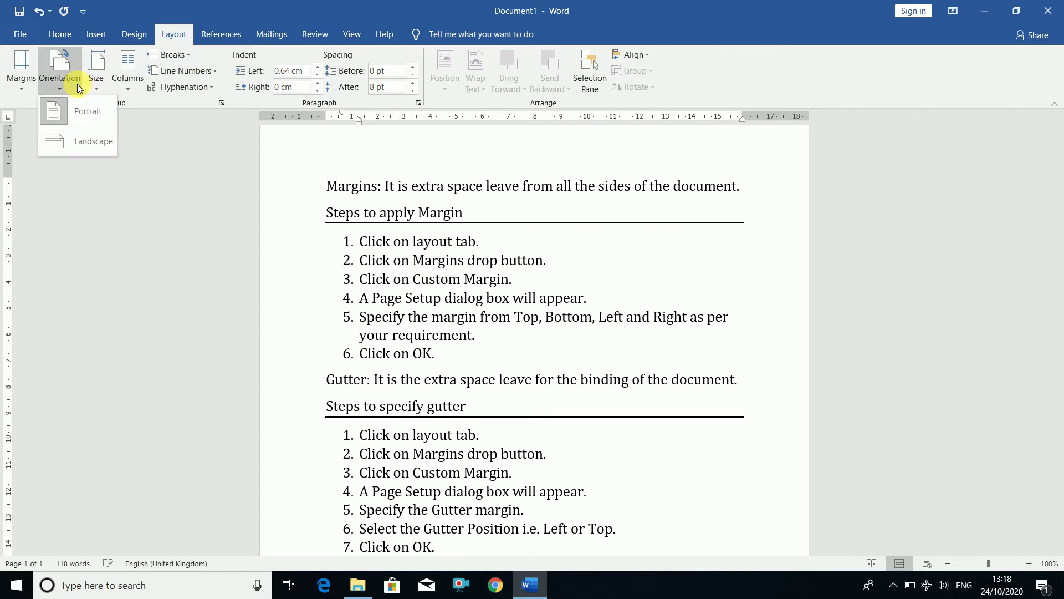
pyautogui.click(82, 142)
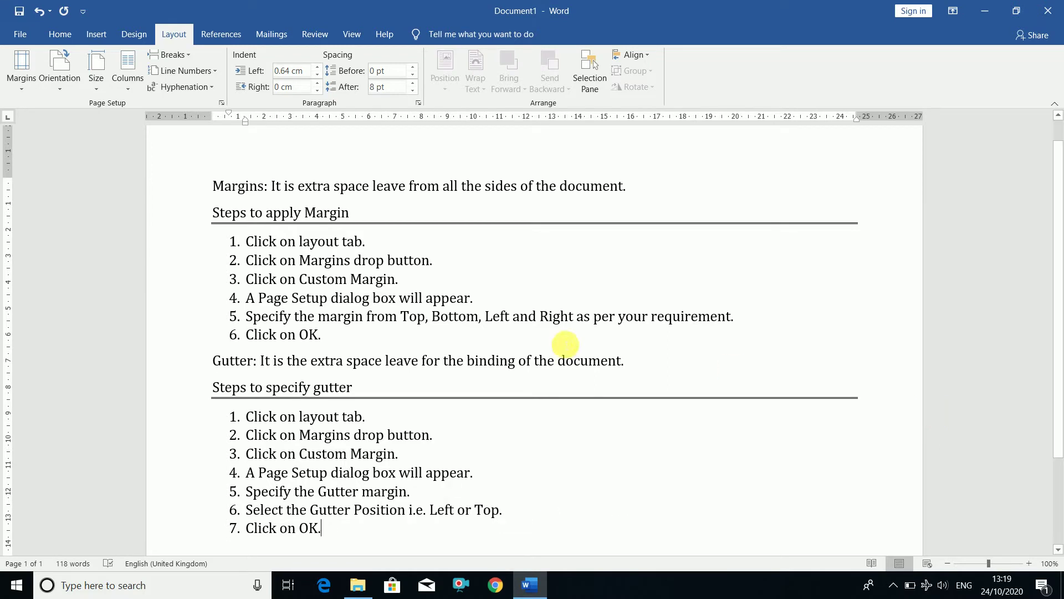
pyautogui.click(68, 86)
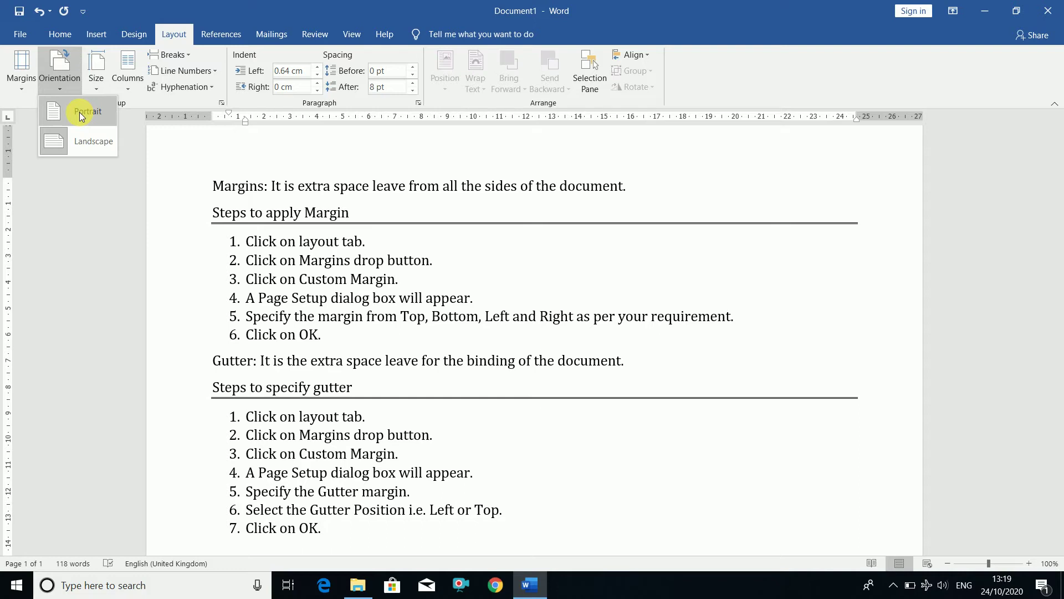
pyautogui.click(79, 112)
# Replace all document text with "Orientation: It is used to change the mode of the document." and a second paragraph, "There are two types orientation;".
pyautogui.hotkey('ctrl', 'a')
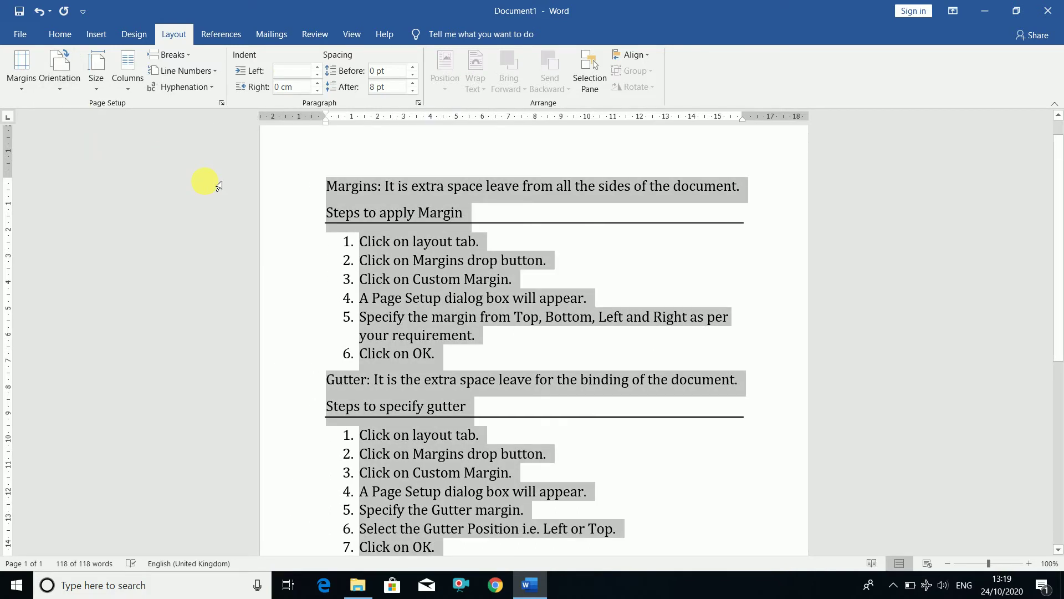
pyautogui.write('Orientatio')
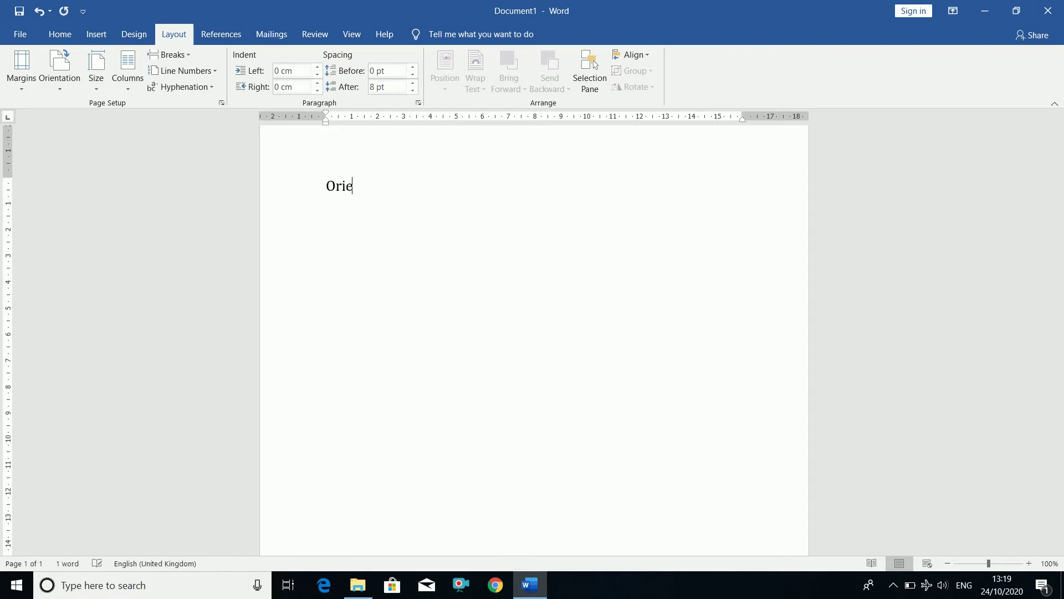
pyautogui.write(': It is used to ')
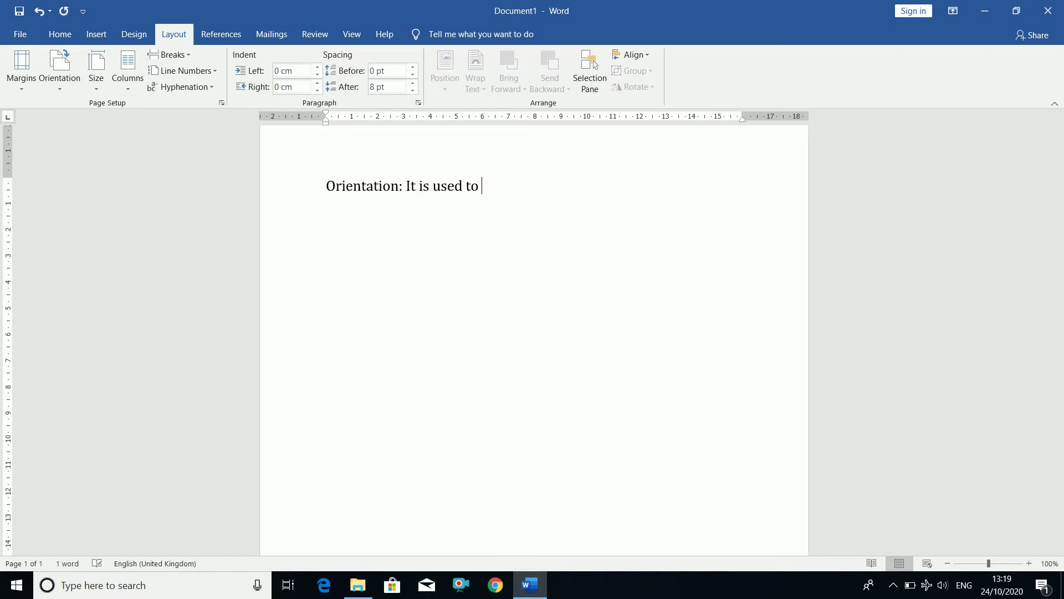
pyautogui.write('change the mod')
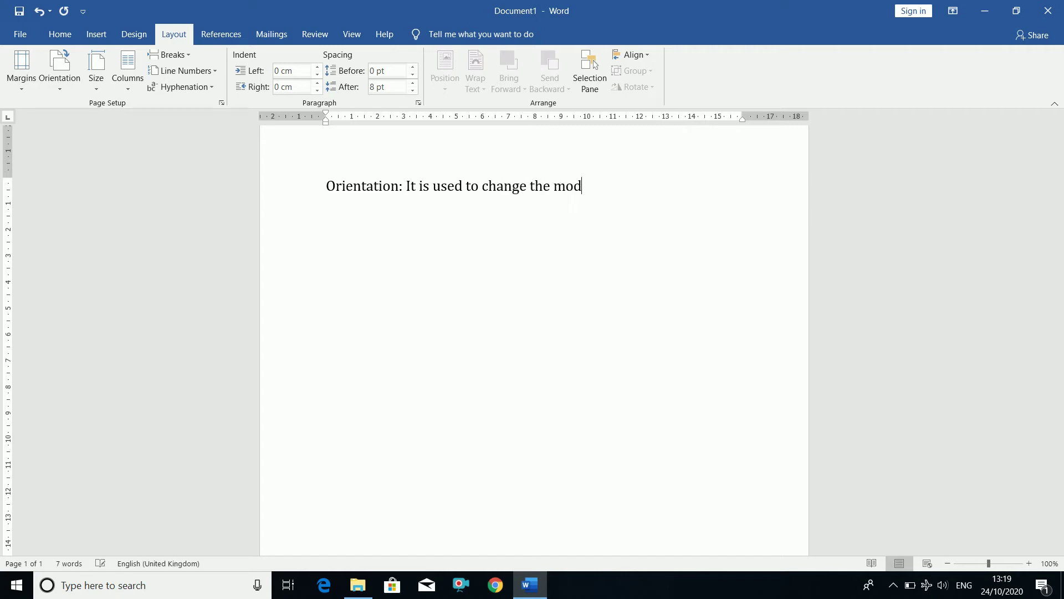
pyautogui.write('e of the docu')
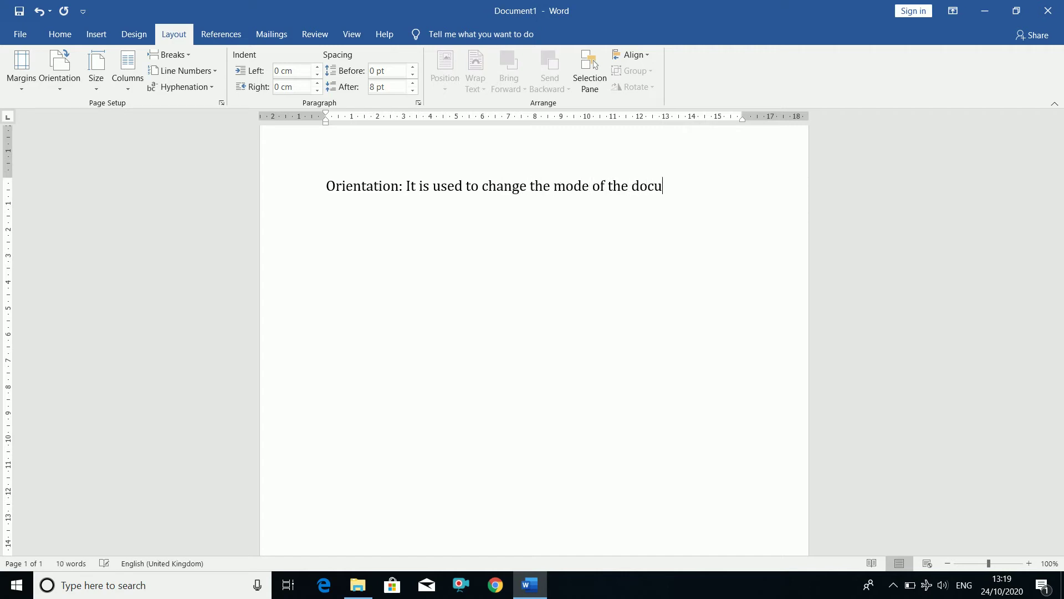
pyautogui.write('ment. There are two ')
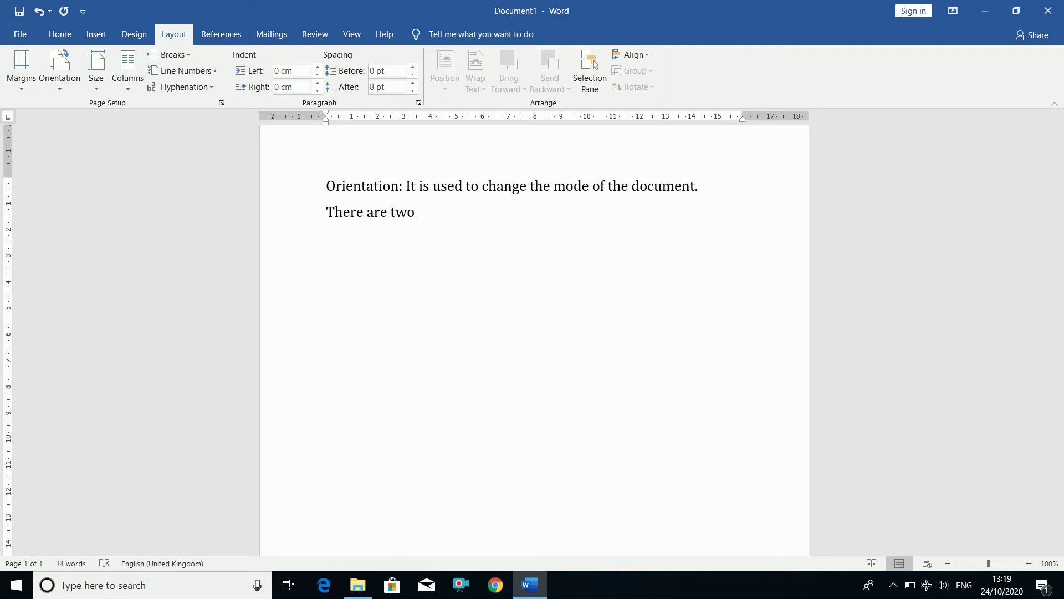
pyautogui.write('types orientation;')
# Add a numbered list with "Portrait" and "Landscape." below the orientation text, and end the list.
pyautogui.press('Return')
pyautogui.write('1. ')
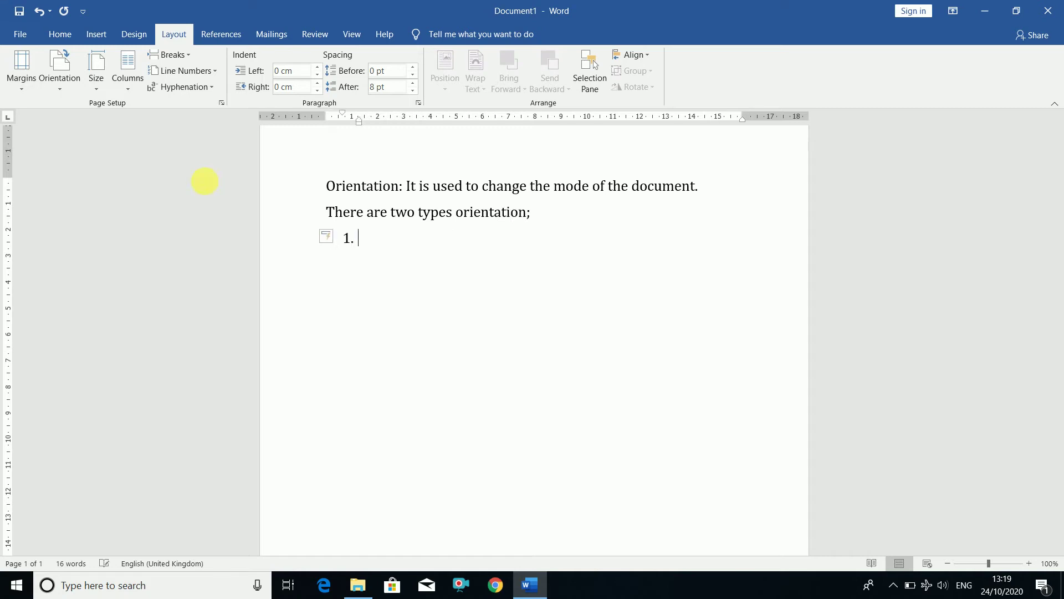
pyautogui.write('Portrait')
pyautogui.press('Return')
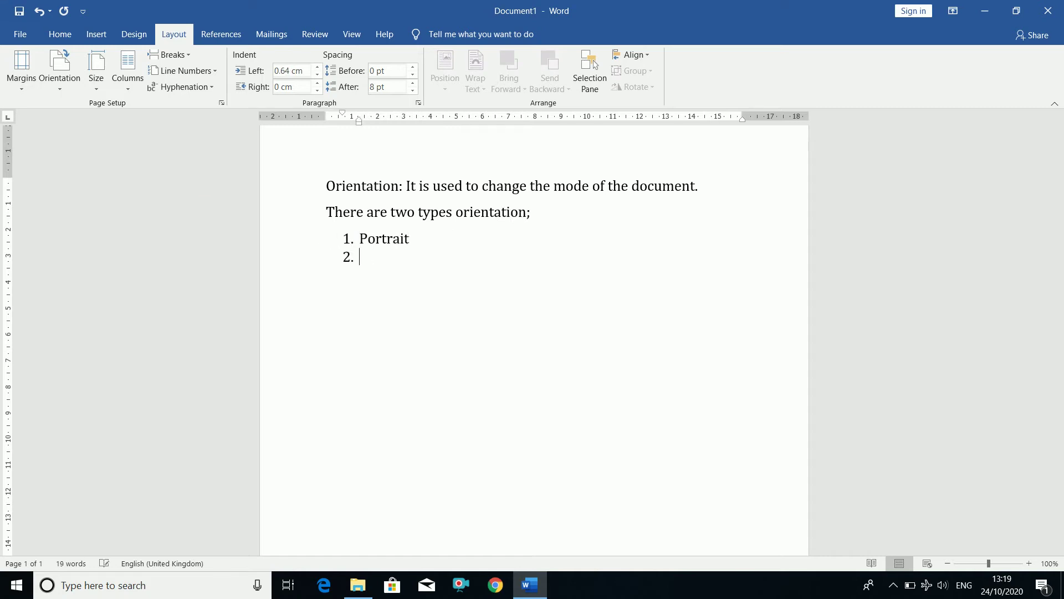
pyautogui.write('landscape.')
pyautogui.press('Return')
pyautogui.press('Return')
# Add the heading "Steps to select orientation" with a horizontal line beneath it.
pyautogui.write('Ste')
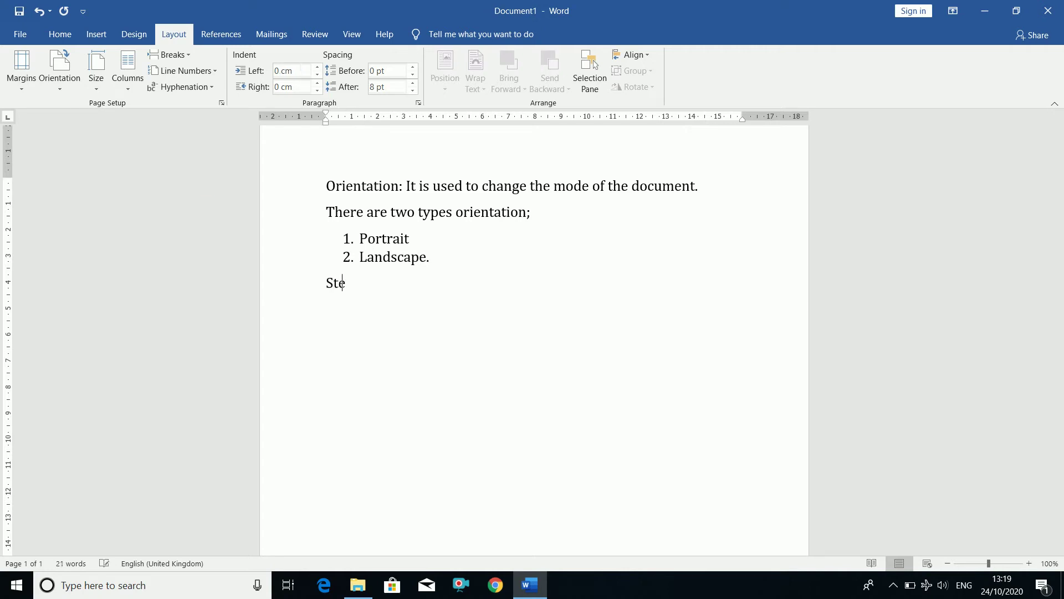
pyautogui.write('ps to ')
pyautogui.write('apply')
pyautogui.press('BackSpace')
pyautogui.press('BackSpace')
pyautogui.press('BackSpace')
pyautogui.press('BackSpace')
pyautogui.press('BackSpace')
pyautogui.press('BackSpace')
pyautogui.write('select orientatiom')
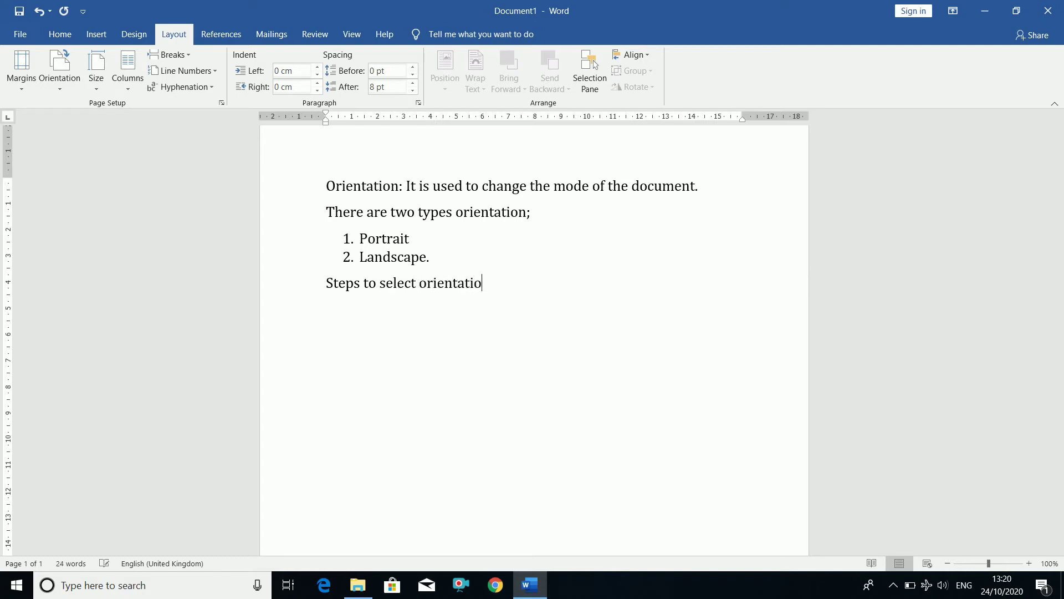
pyautogui.press('BackSpace')
pyautogui.press('BackSpace')
pyautogui.write('on===')
pyautogui.press('Return')
# Start a numbered list under the heading with item 1, "Click on layout tab.".
pyautogui.write('1. clcik')
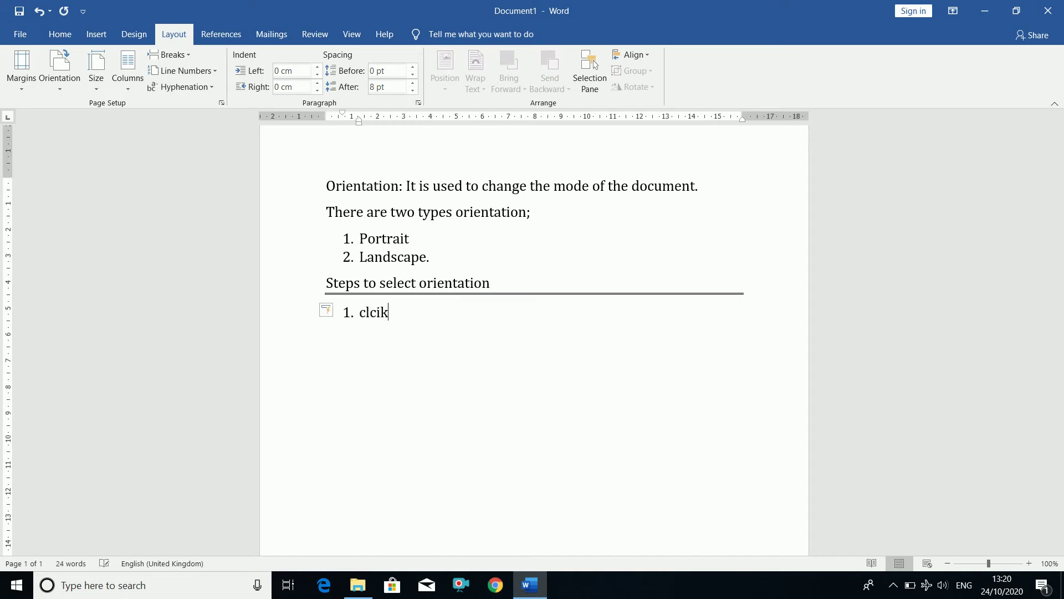
pyautogui.press('BackSpace')
pyautogui.press('BackSpace')
pyautogui.press('BackSpace')
pyautogui.write('ick on layo')
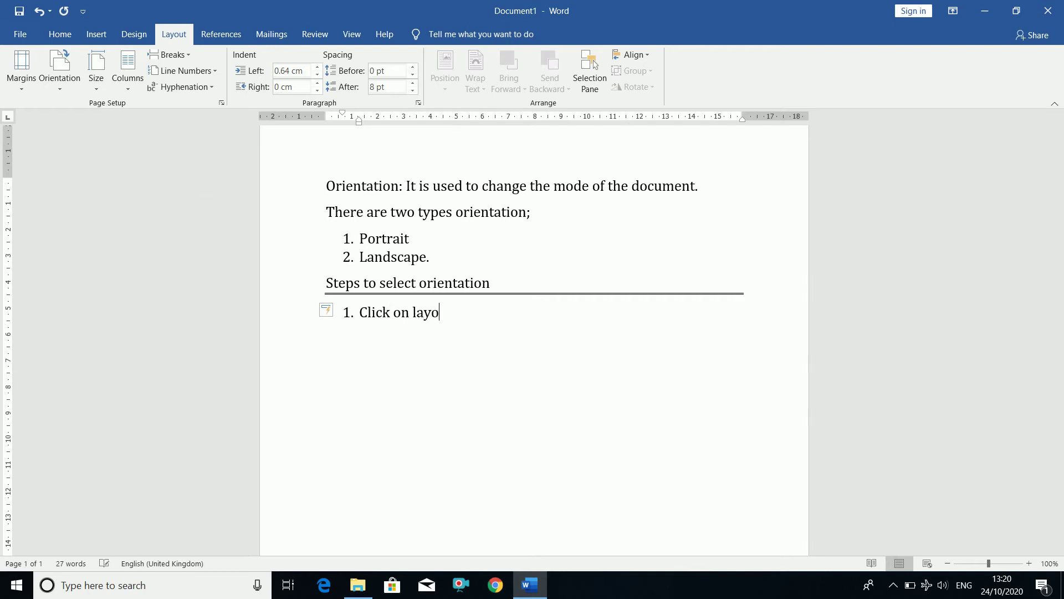
pyautogui.write('ut tab.')
# Add list item 2, "Click on Orientation drop button.", under "Steps to select orientation".
pyautogui.press('Return')
pyautogui.write('clic')
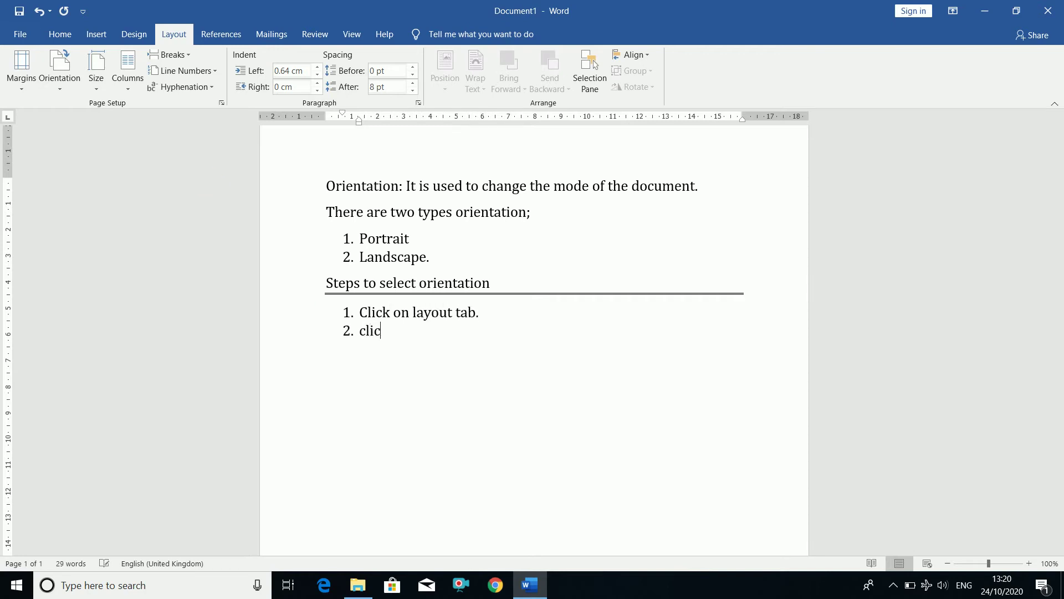
pyautogui.press('BackSpace')
pyautogui.press('BackSpace')
pyautogui.press('BackSpace')
pyautogui.press('BackSpace')
pyautogui.write('click on Orientatio')
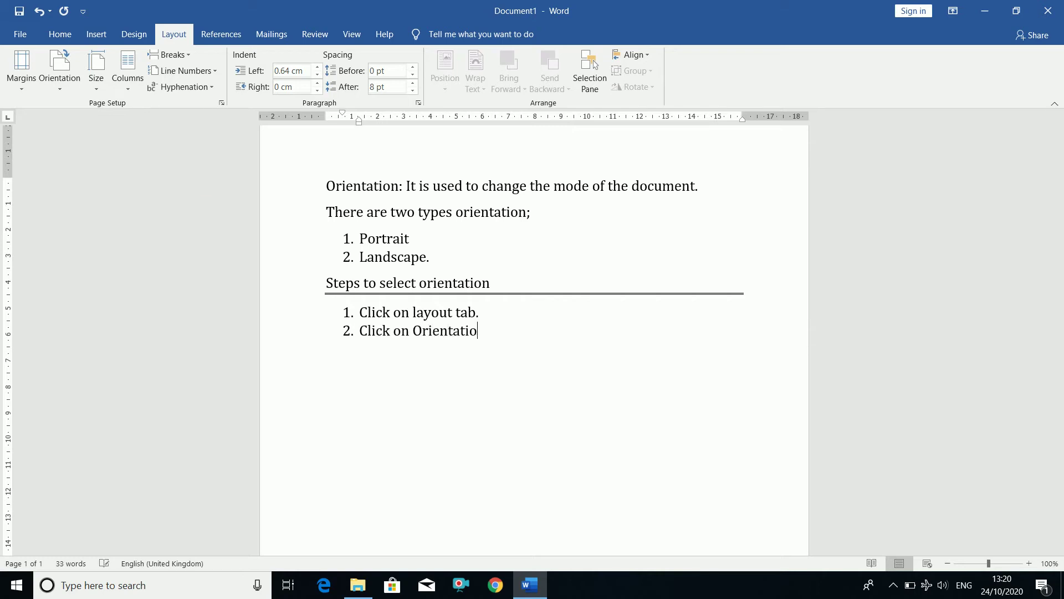
pyautogui.write('n drop button')
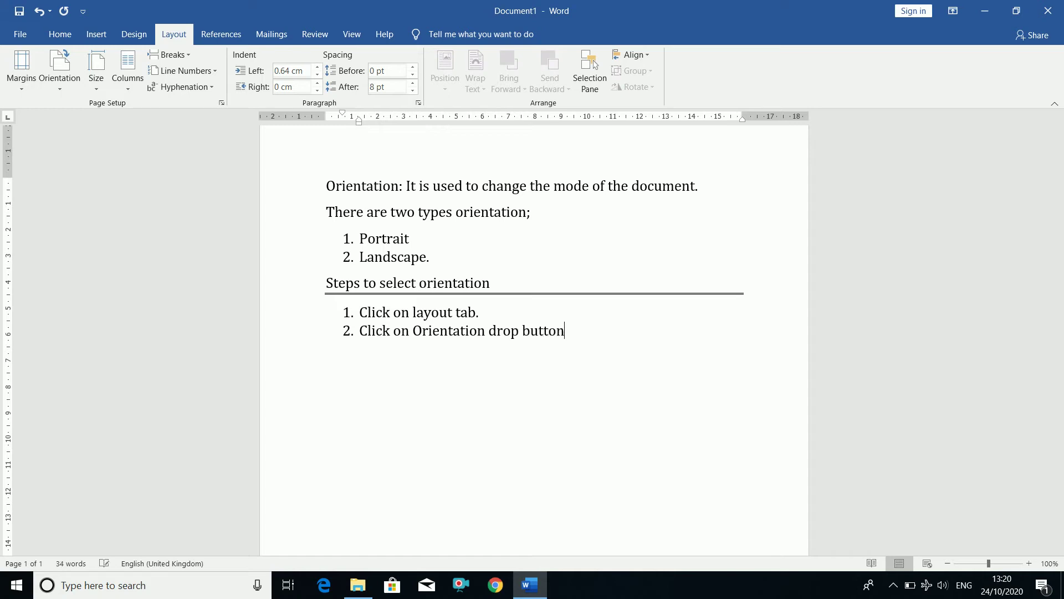
pyautogui.write('.')
# Add list item 3, "Select either Portrait or Landscape.".
pyautogui.press('Return')
pyautogui.write('select ')
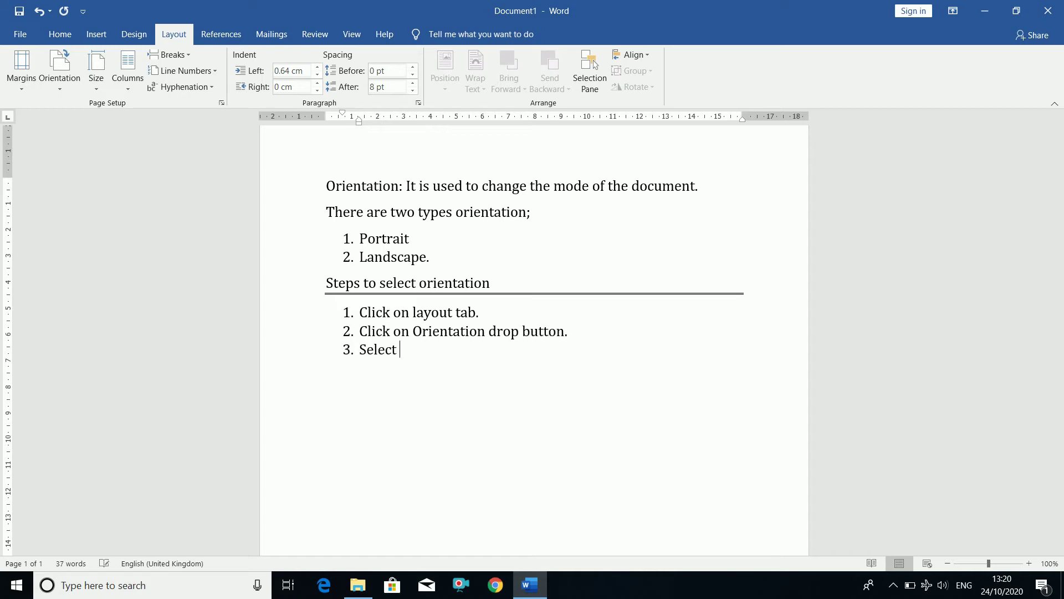
pyautogui.write('either Portrait or')
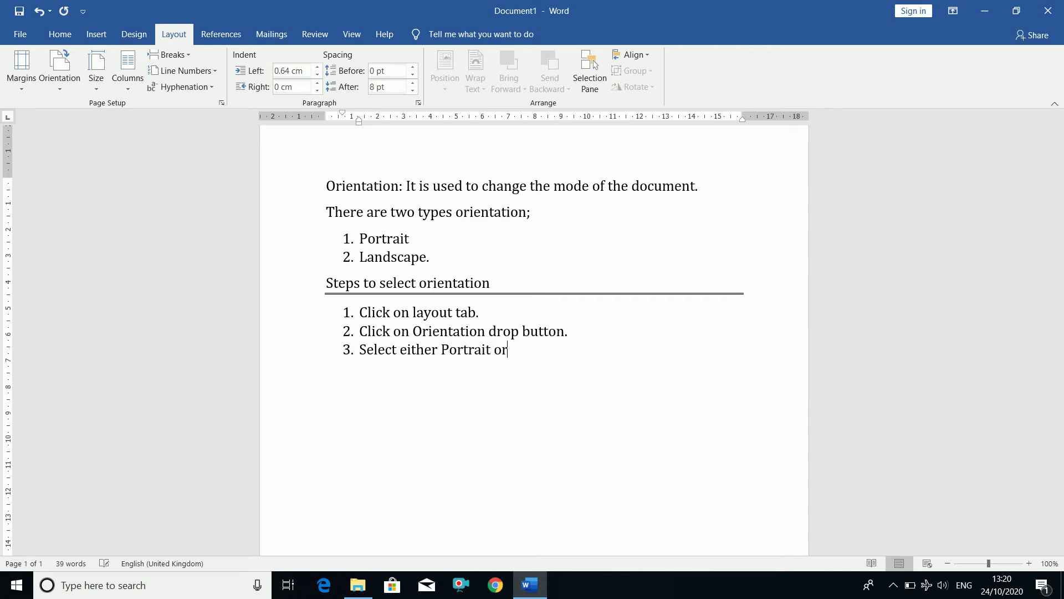
pyautogui.write(' Landscape.')
# Choose A4 from the preset paper sizes and look over the size list once more.
pyautogui.click(96, 84)
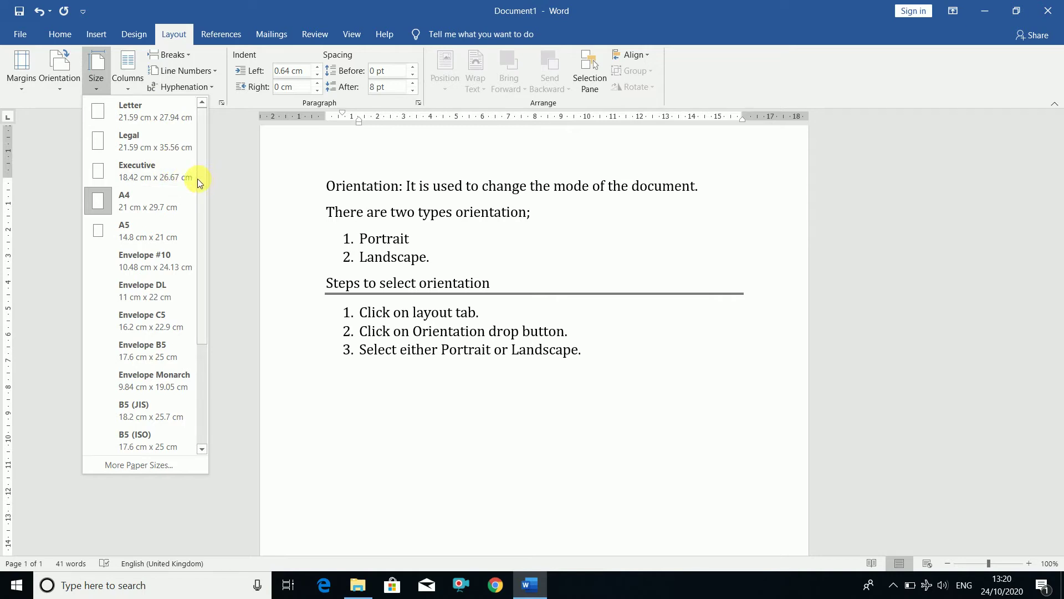
pyautogui.moveTo(202, 179)
pyautogui.mouseDown()
pyautogui.moveTo(202, 331)
pyautogui.moveTo(201, 180)
pyautogui.mouseUp()
pyautogui.click(142, 201)
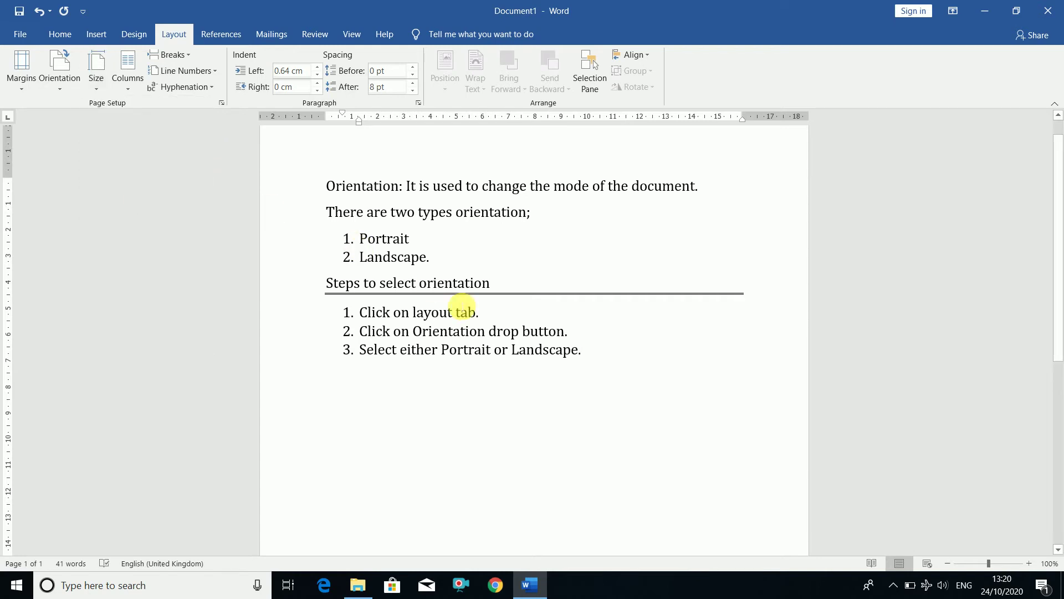
pyautogui.click(104, 87)
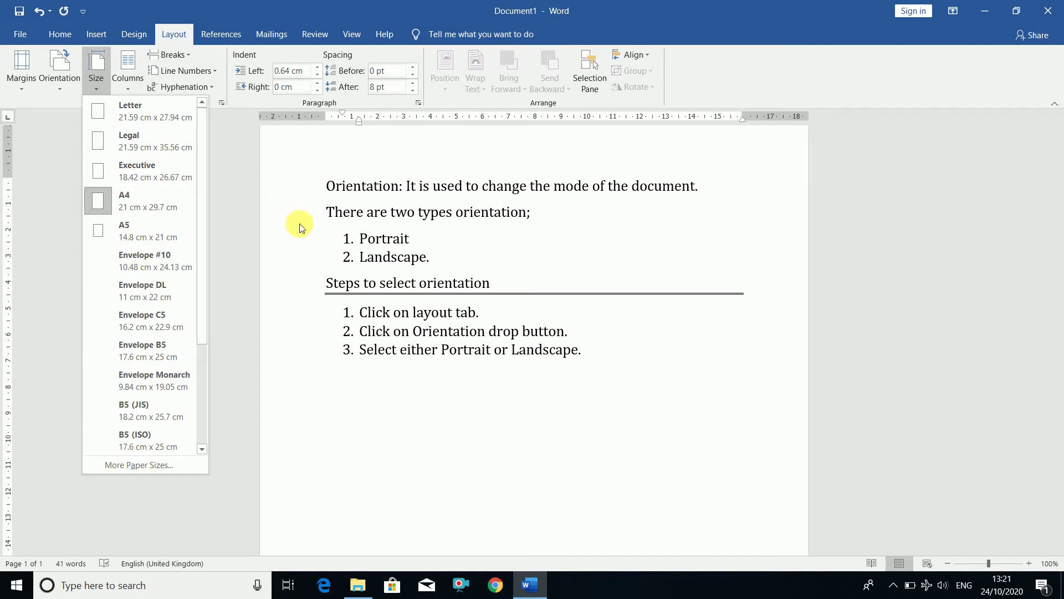
pyautogui.click(355, 186)
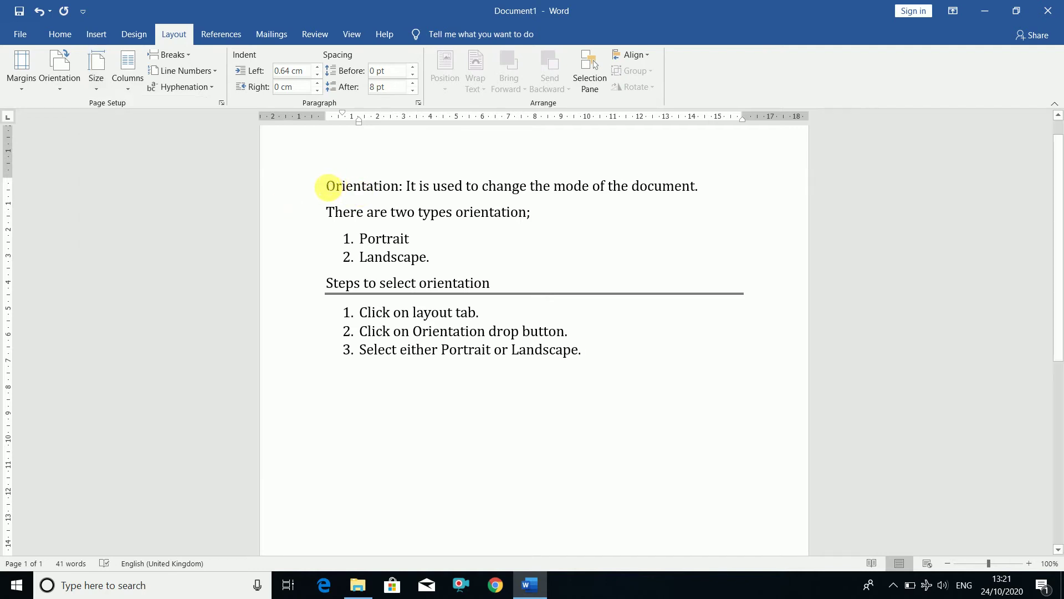
# Replace the orientation notes with an unnumbered paragraph reading "Size: It is used to change the size of the paper or page.".
pyautogui.moveTo(332, 189); pyautogui.dragTo(636, 347)
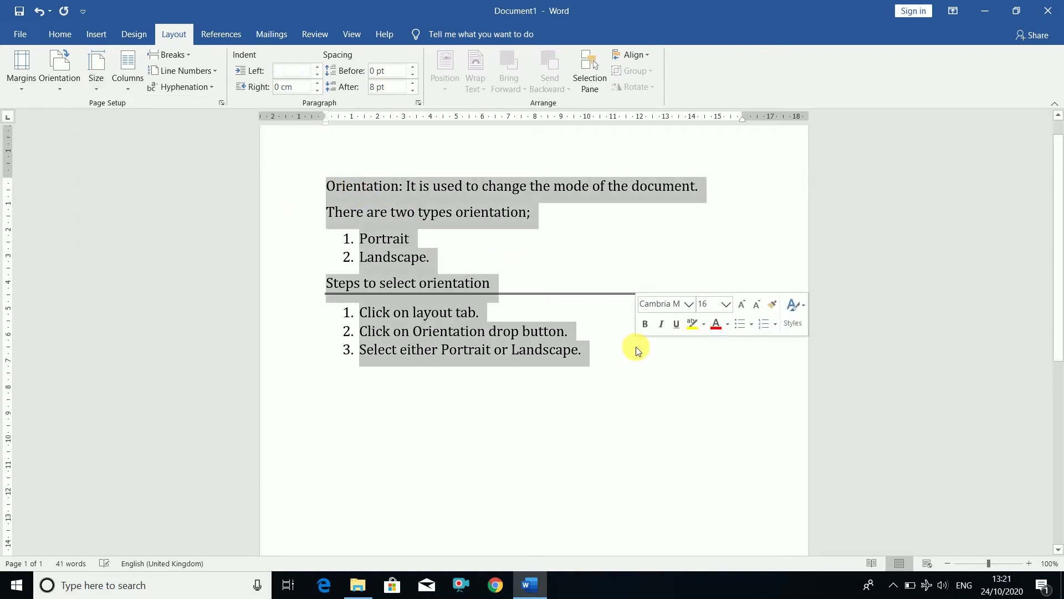
pyautogui.write('Size: ')
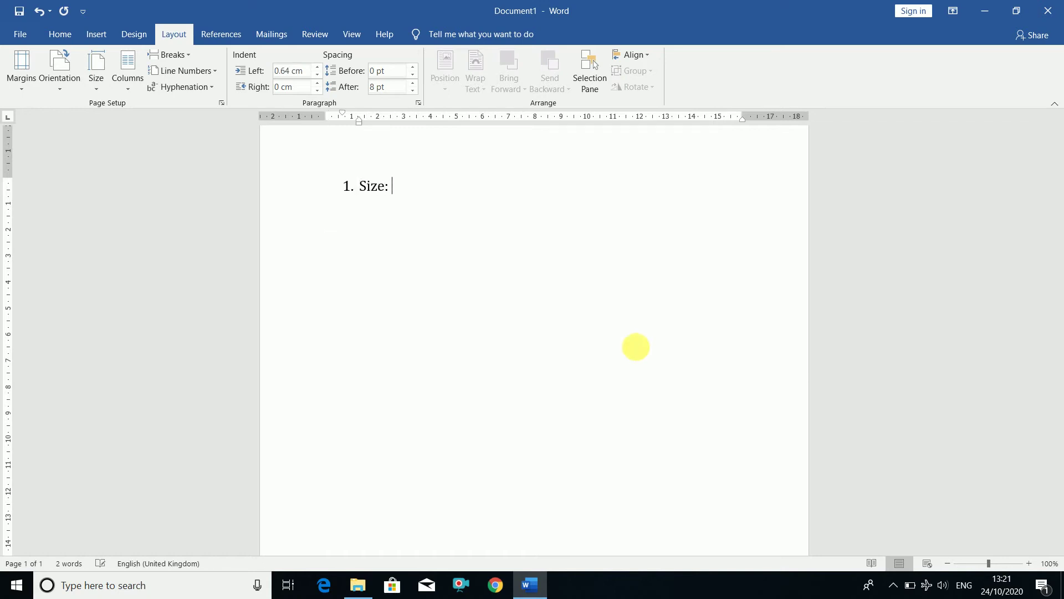
pyautogui.write('It is us')
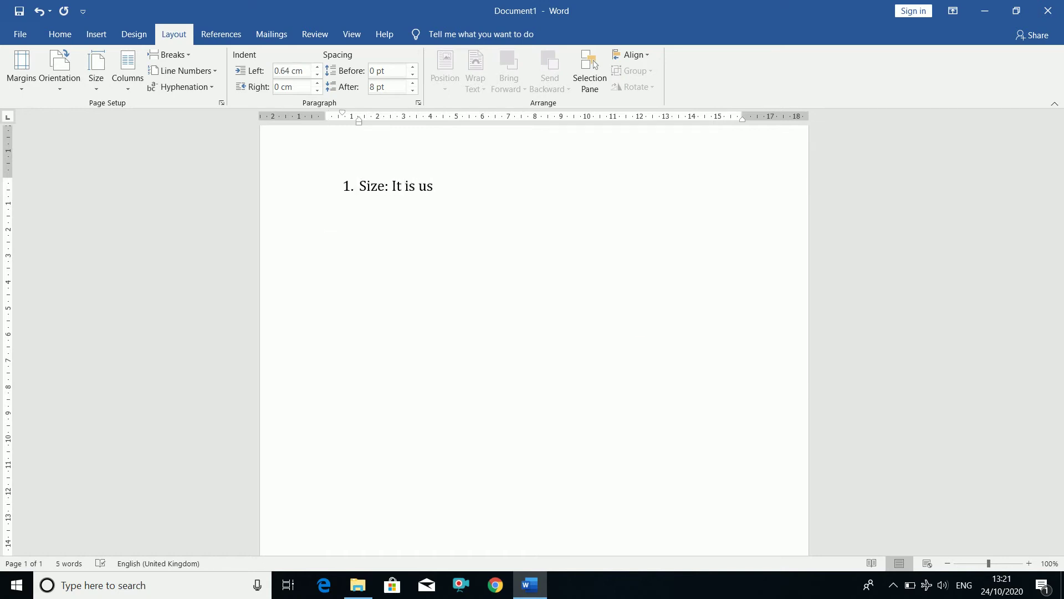
pyautogui.write('ed')
pyautogui.press('BackSpace')
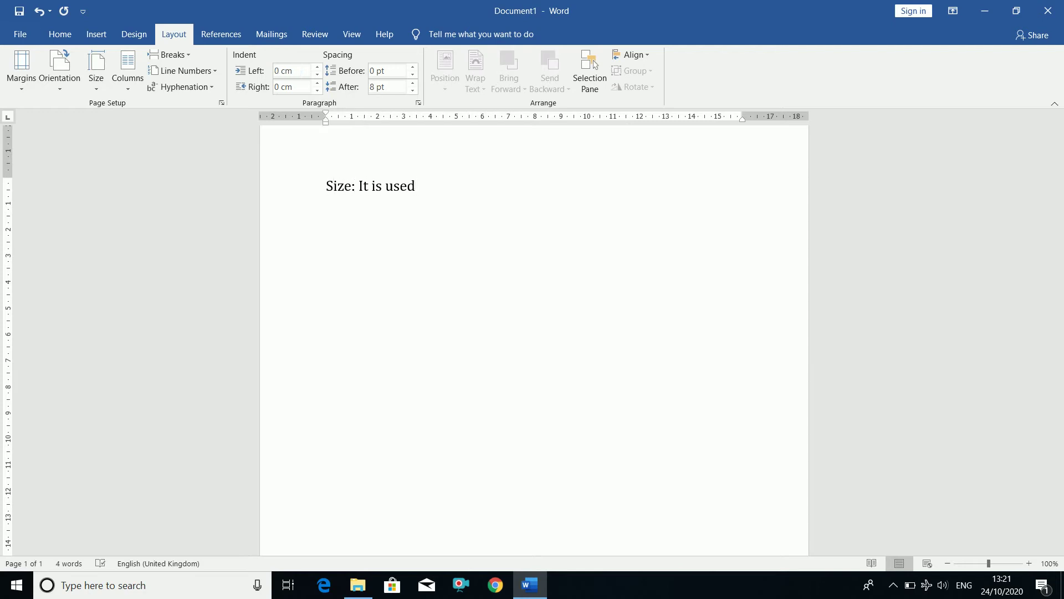
pyautogui.write('to change the size ')
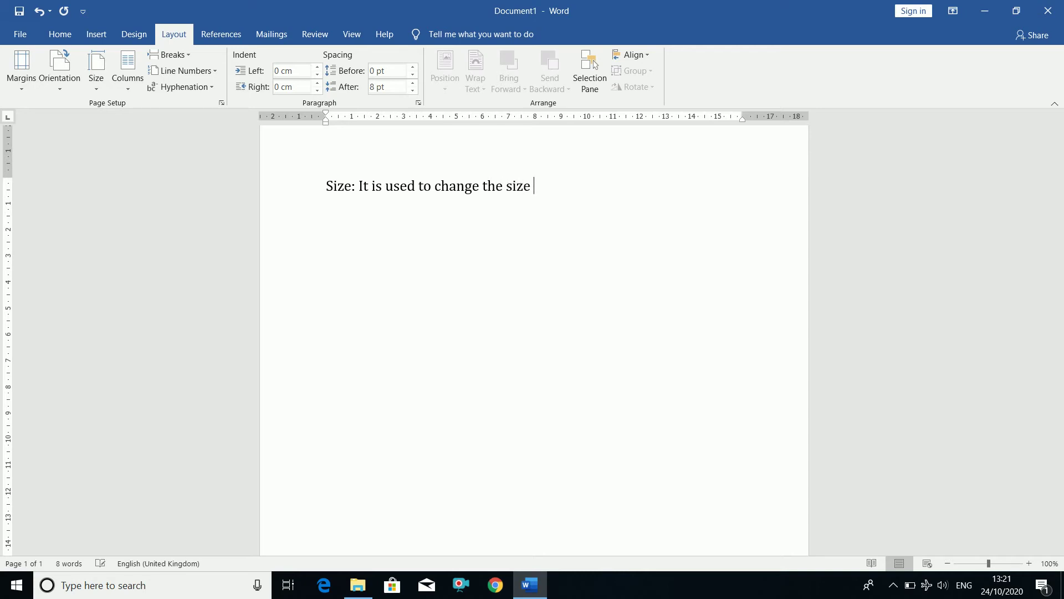
pyautogui.write('of the paper')
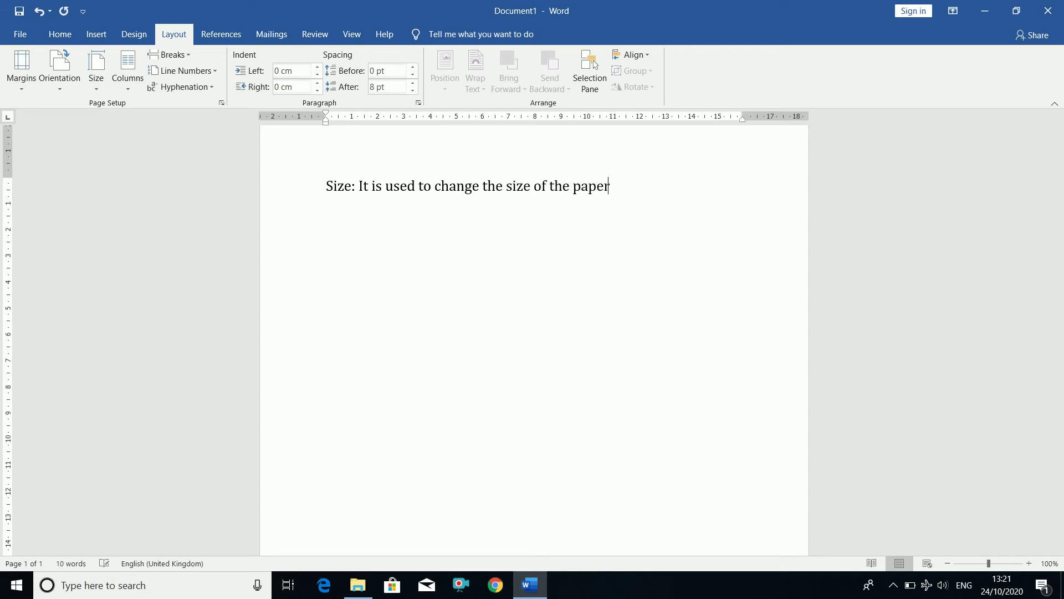
pyautogui.write(' or page. ')
# Add the heading "Steps to change the size of the page" below the definition, with an automatic border line made from "===" underneath.
pyautogui.write('Steps to ch')
pyautogui.write('ange the size')
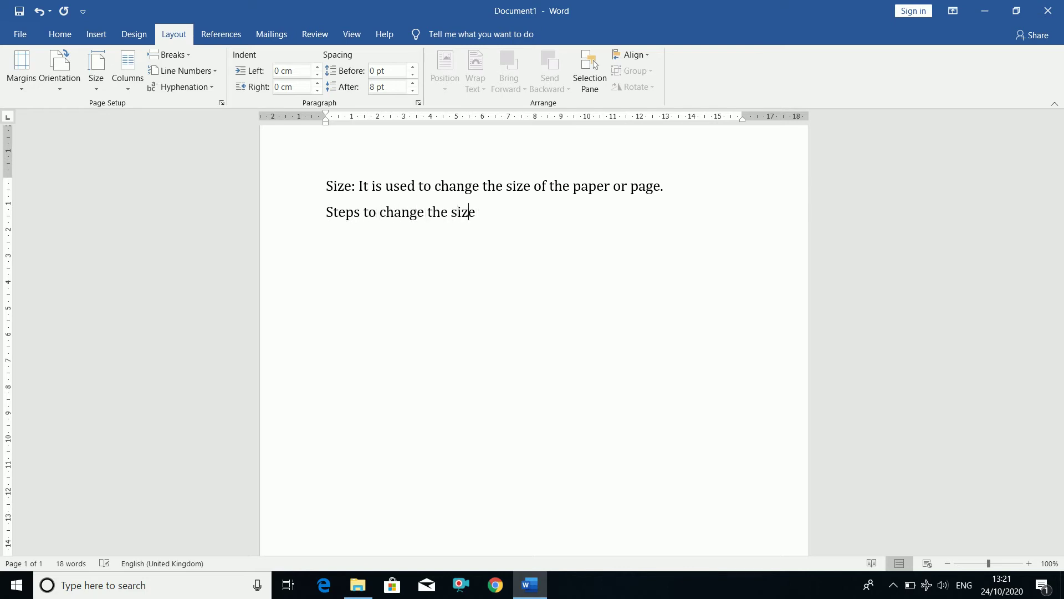
pyautogui.write(' of the page')
pyautogui.press('Return')
pyautogui.write('===')
pyautogui.press('Return')
# Start a numbered list under the heading with the items "Click on Layout tab." and "Click on Size drop button.".
pyautogui.write('1. click')
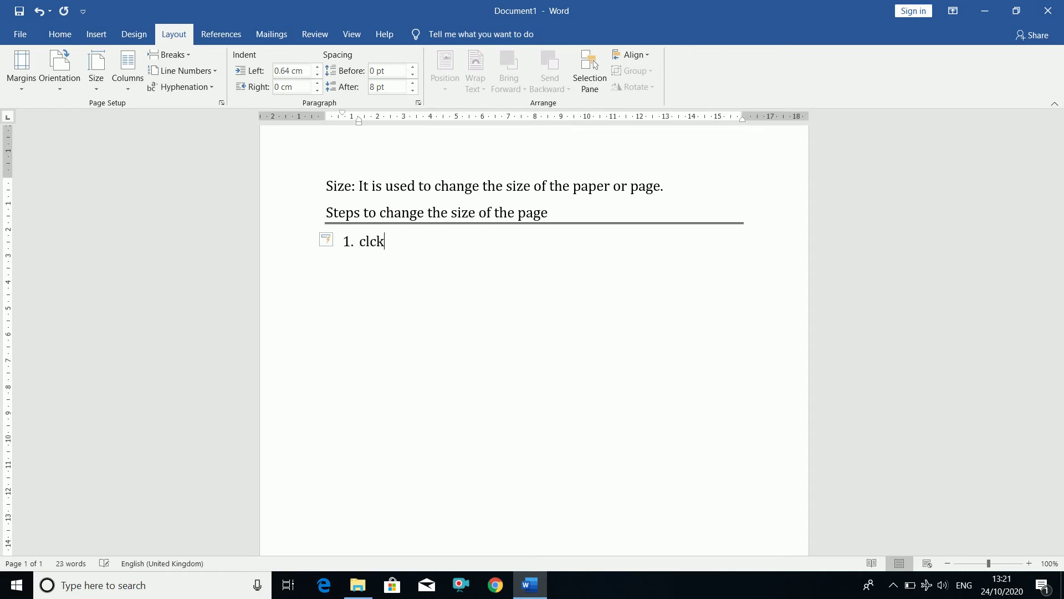
pyautogui.press('BackSpace')
pyautogui.press('BackSpace')
pyautogui.press('BackSpace')
pyautogui.write('ick on Layout tab.')
pyautogui.press('Return')
pyautogui.write('click o')
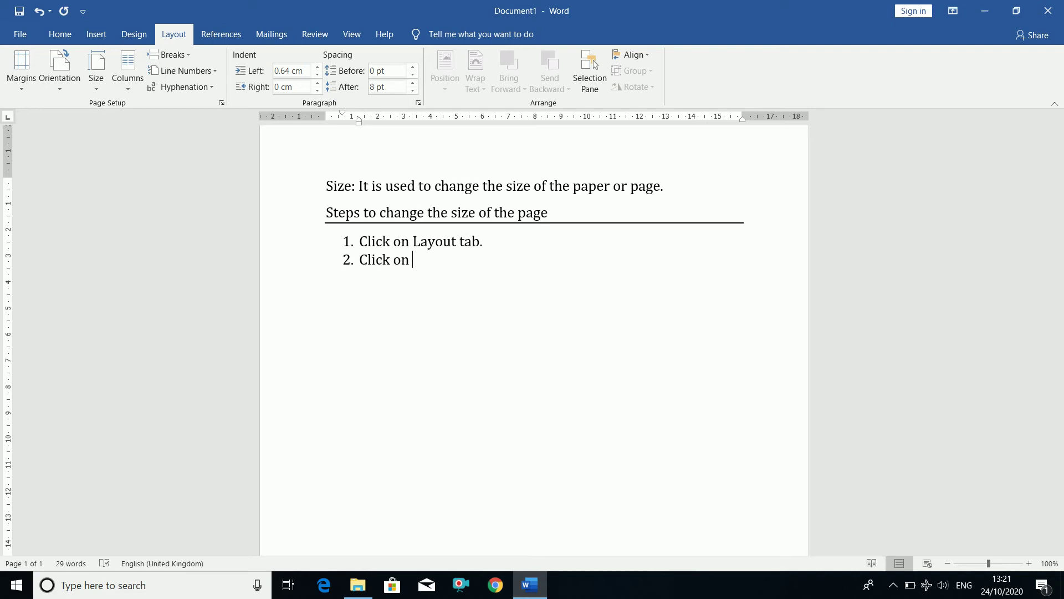
pyautogui.write('n Size drop button.')
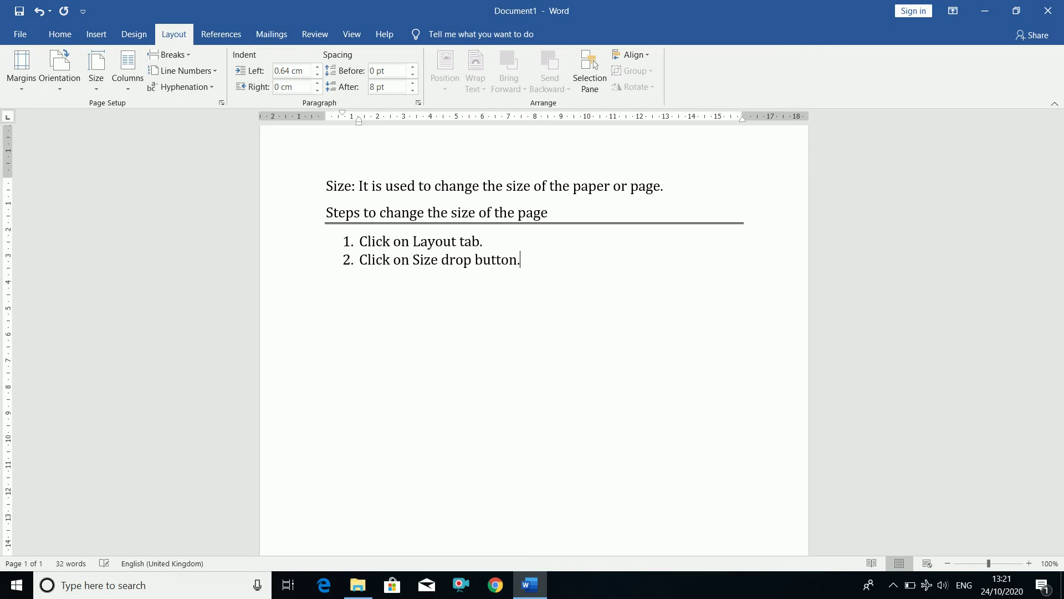
# Add list item 3, "Select your required page size.".
pyautogui.press('Return')
pyautogui.write('Seel')
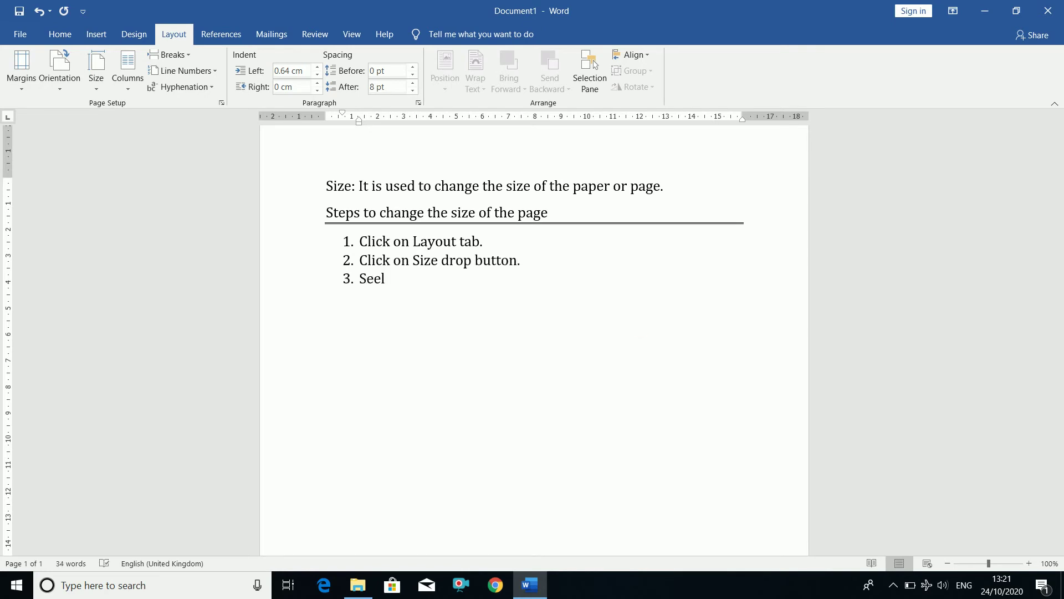
pyautogui.press('BackSpace')
pyautogui.press('BackSpace')
pyautogui.write('lect your required')
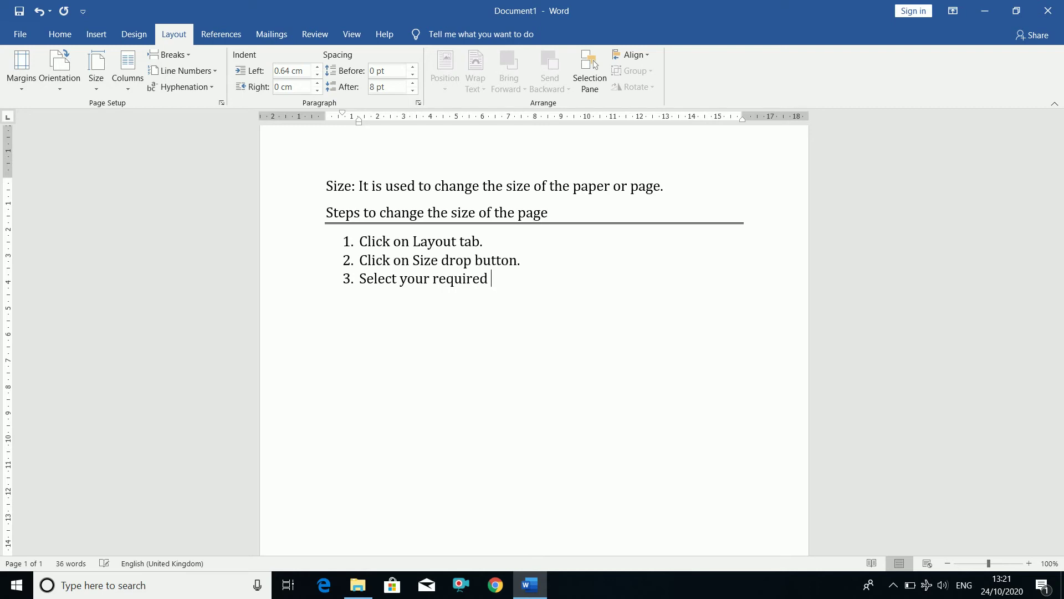
pyautogui.write(' page size.')
# Clear all the size notes and fill the document with sample paragraphs using =rand().
pyautogui.click(138, 88)
pyautogui.click(138, 89)
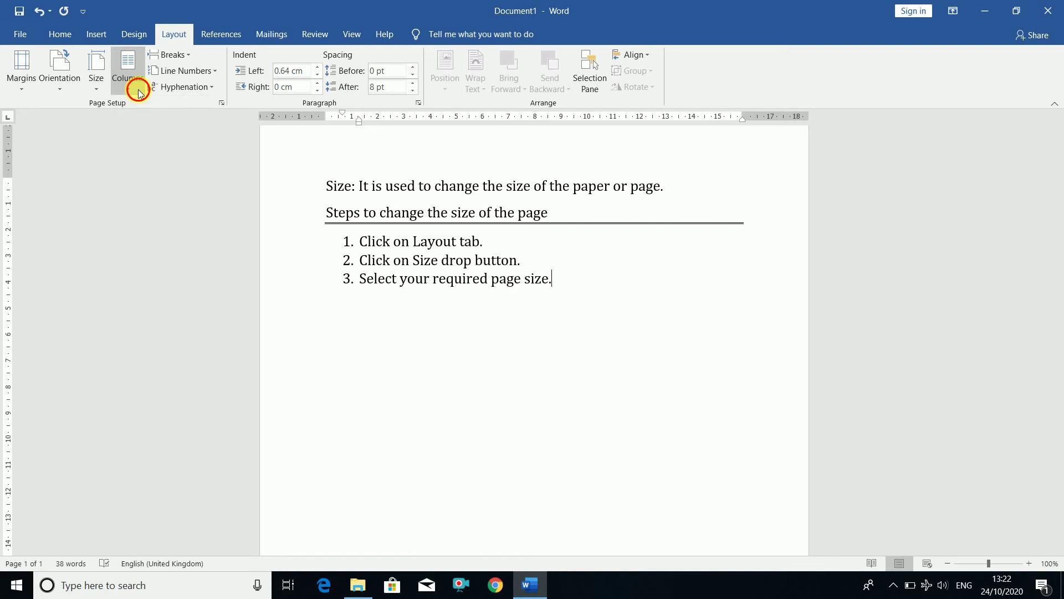
pyautogui.hotkey('ctrl', 'a')
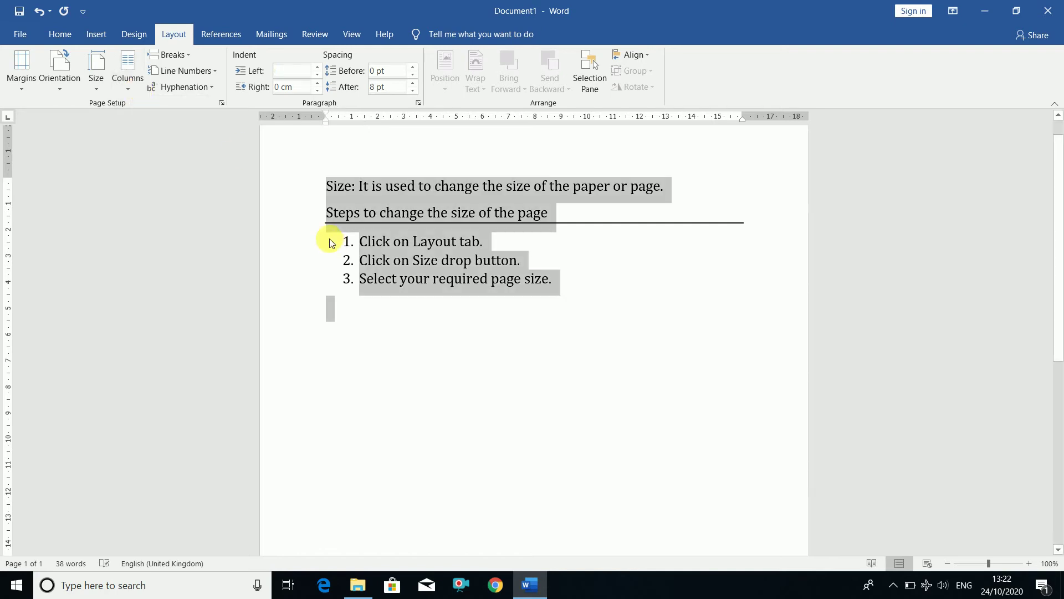
pyautogui.press('Delete')
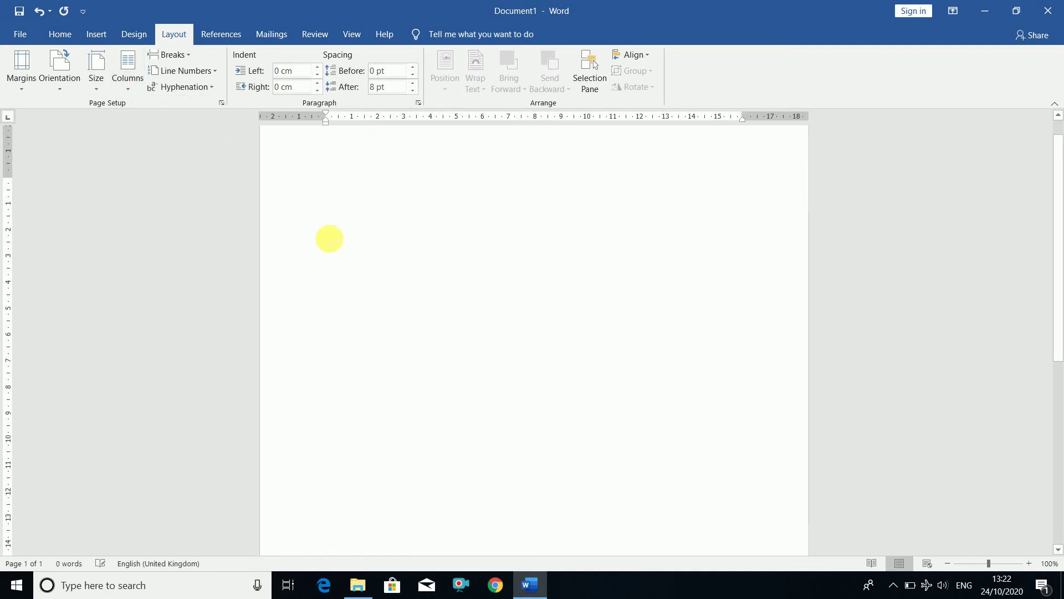
pyautogui.write('=rand()')
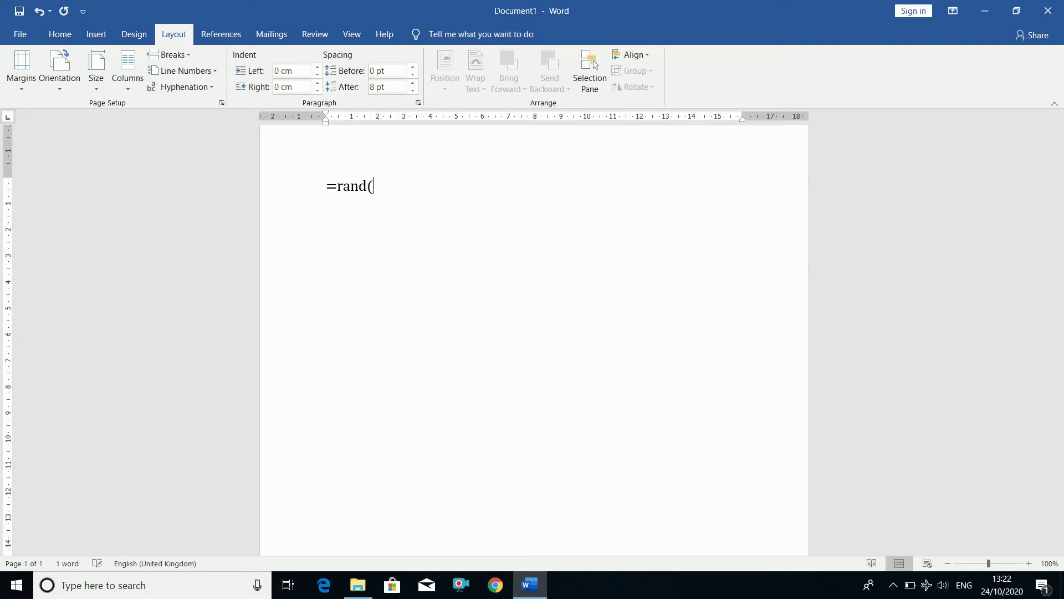
pyautogui.press('Return')
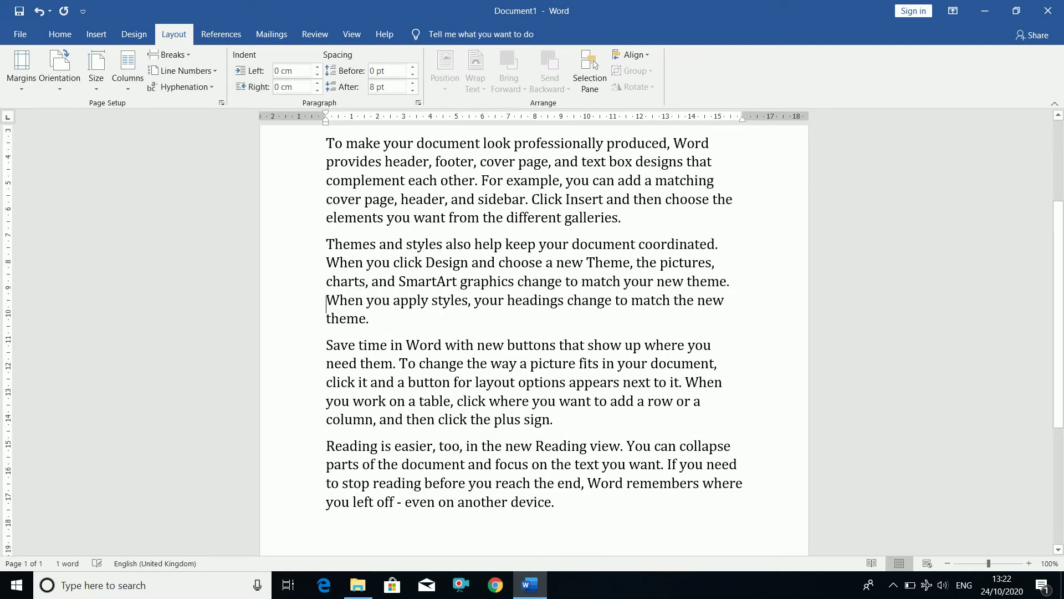
# Split the first sample paragraph, beginning "Video provides", into three columns and deselect it.
pyautogui.scroll(1, 326, 300)
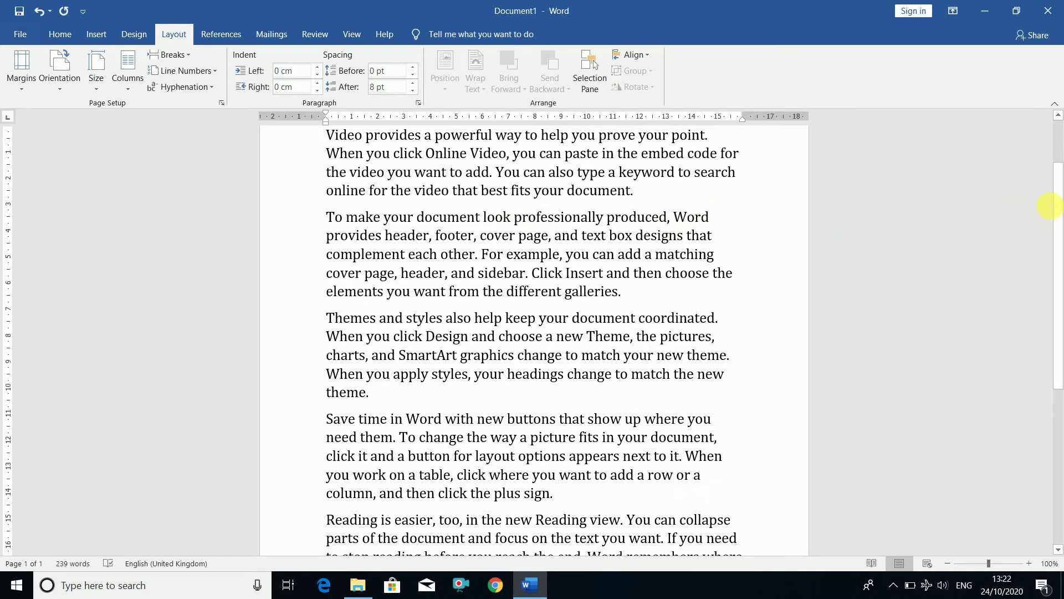
pyautogui.moveTo(1051, 206); pyautogui.dragTo(1057, 147)
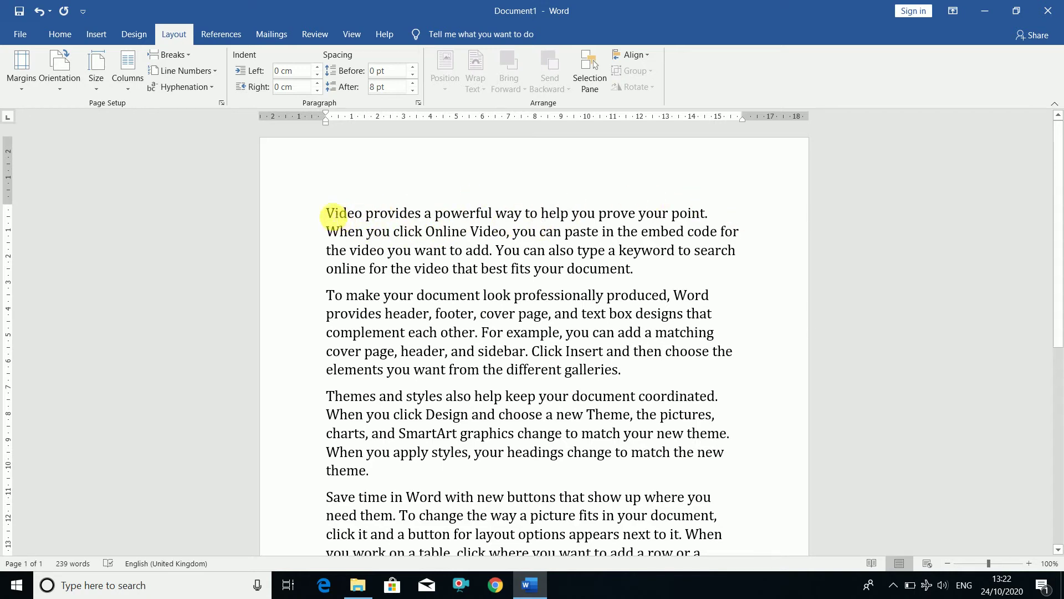
pyautogui.moveTo(333, 214); pyautogui.dragTo(640, 265)
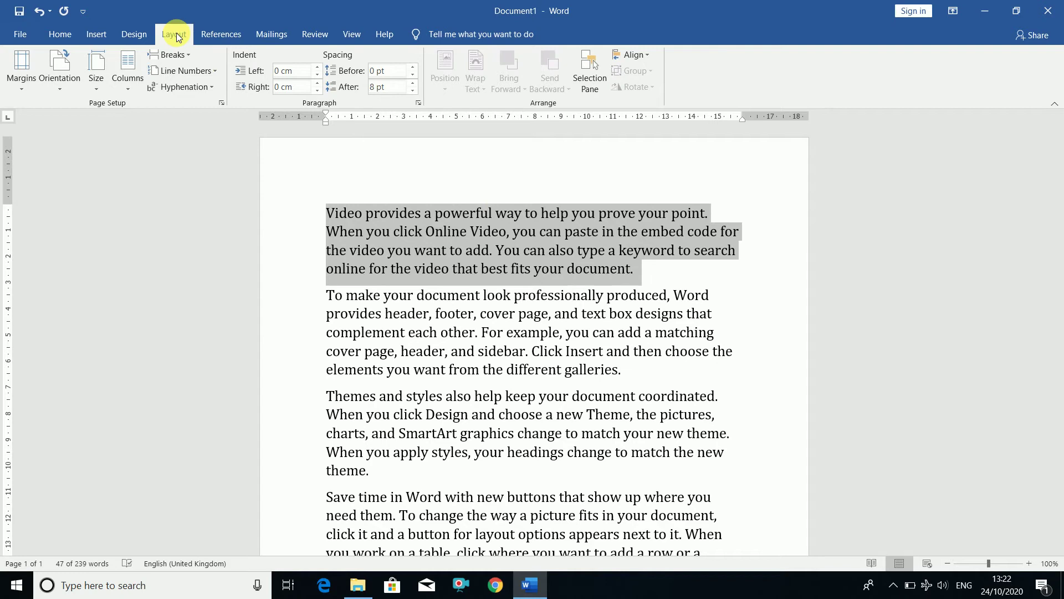
pyautogui.click(136, 86)
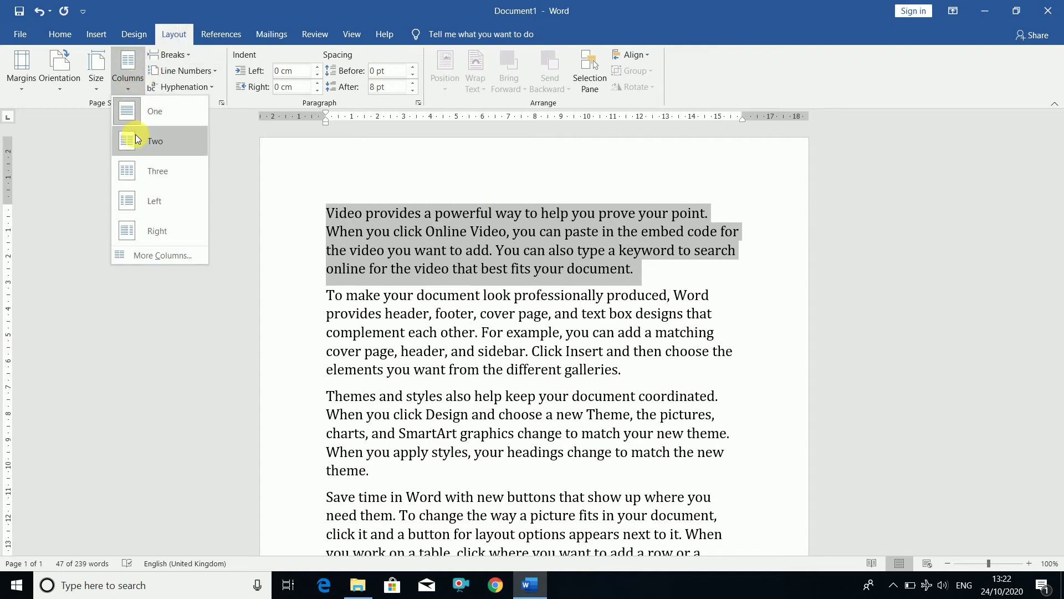
pyautogui.click(138, 173)
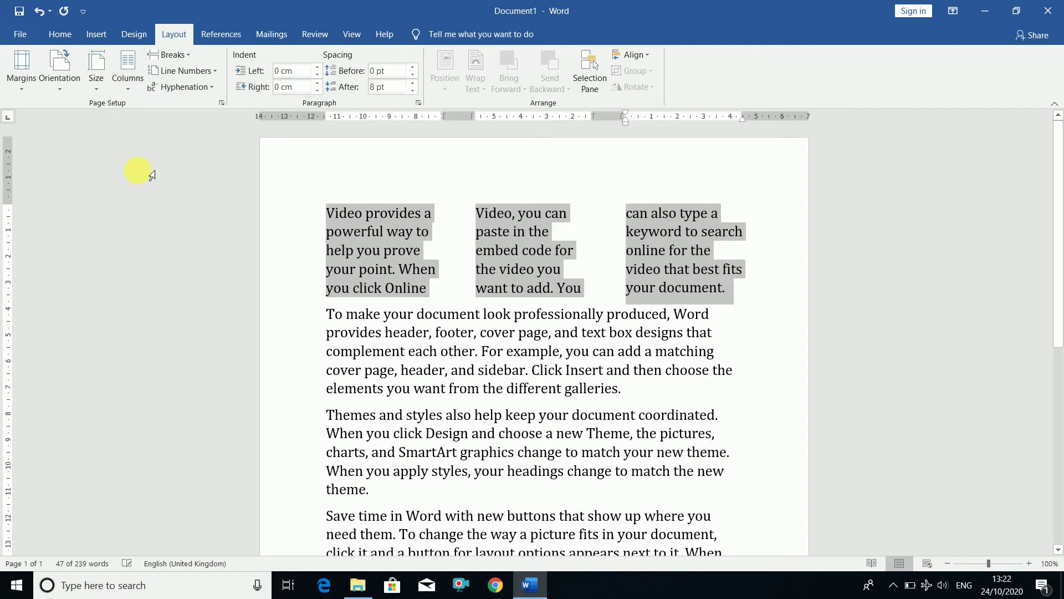
pyautogui.click(527, 270)
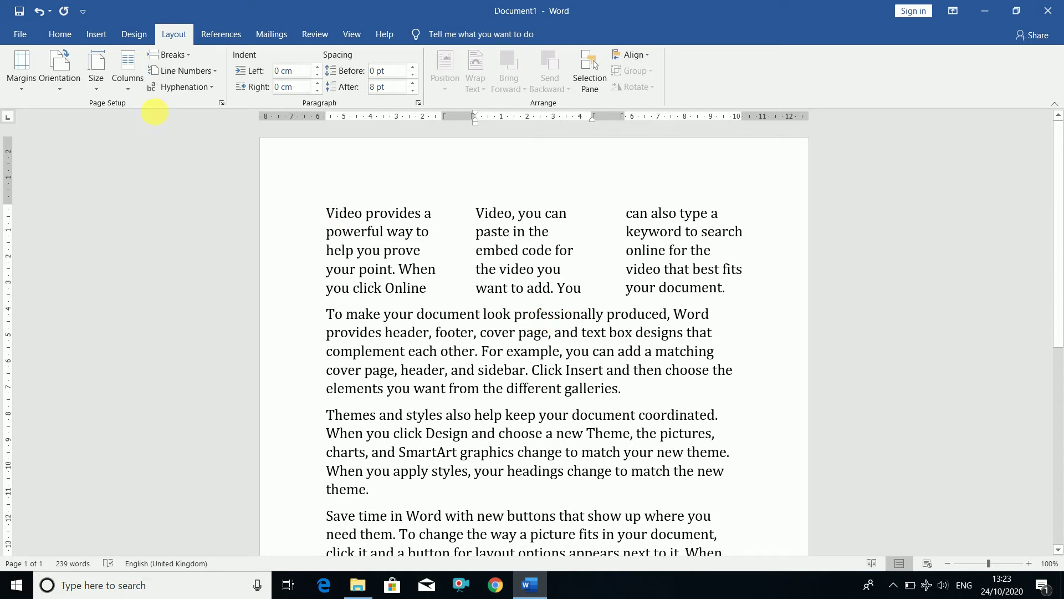
# Change the first paragraph's column layout to the Left preset.
pyautogui.click(131, 80)
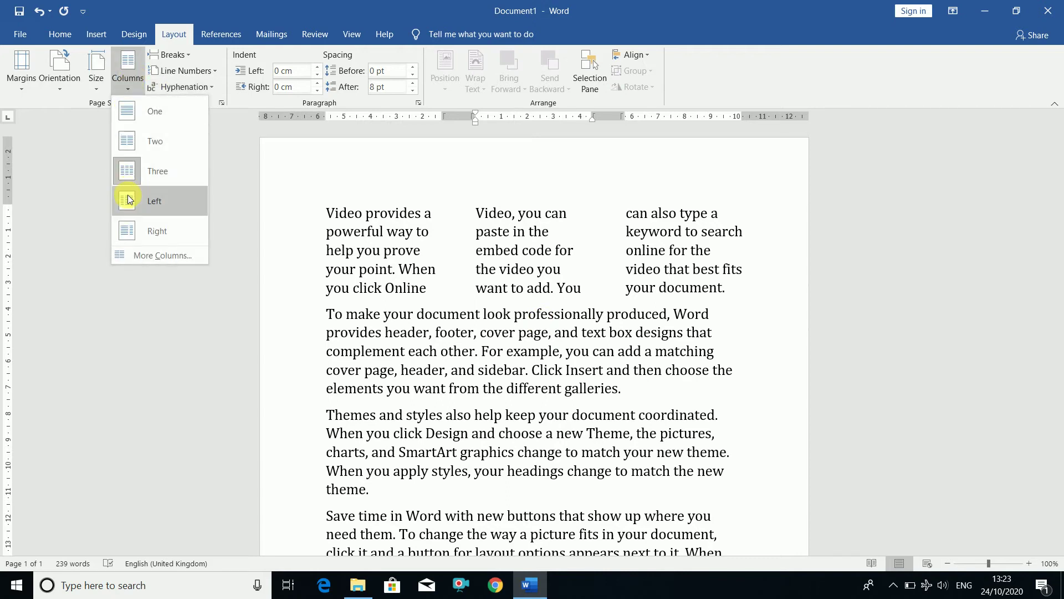
pyautogui.click(332, 217)
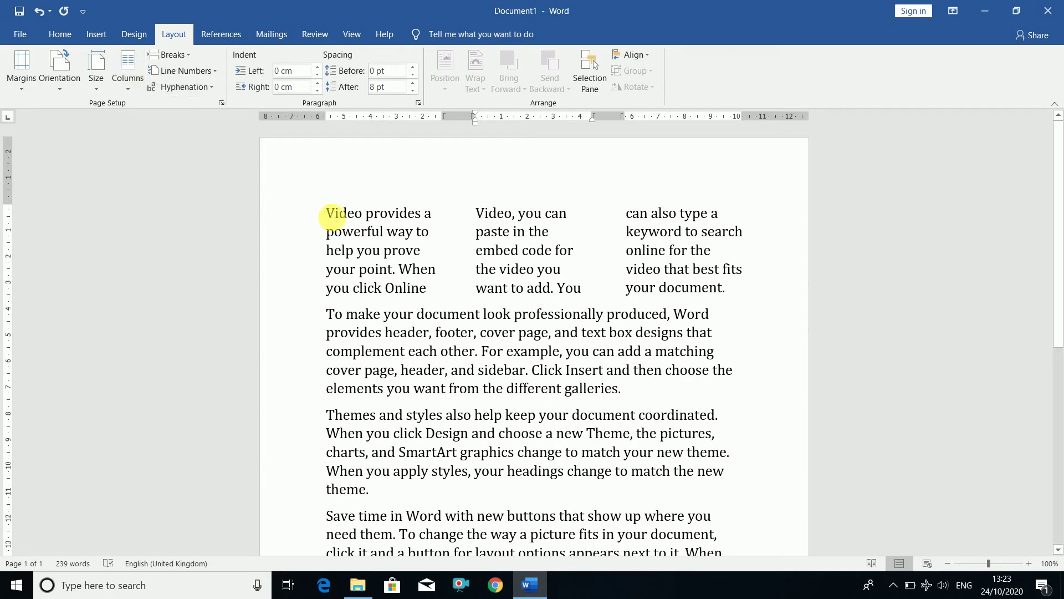
pyautogui.moveTo(332, 217); pyautogui.dragTo(746, 285)
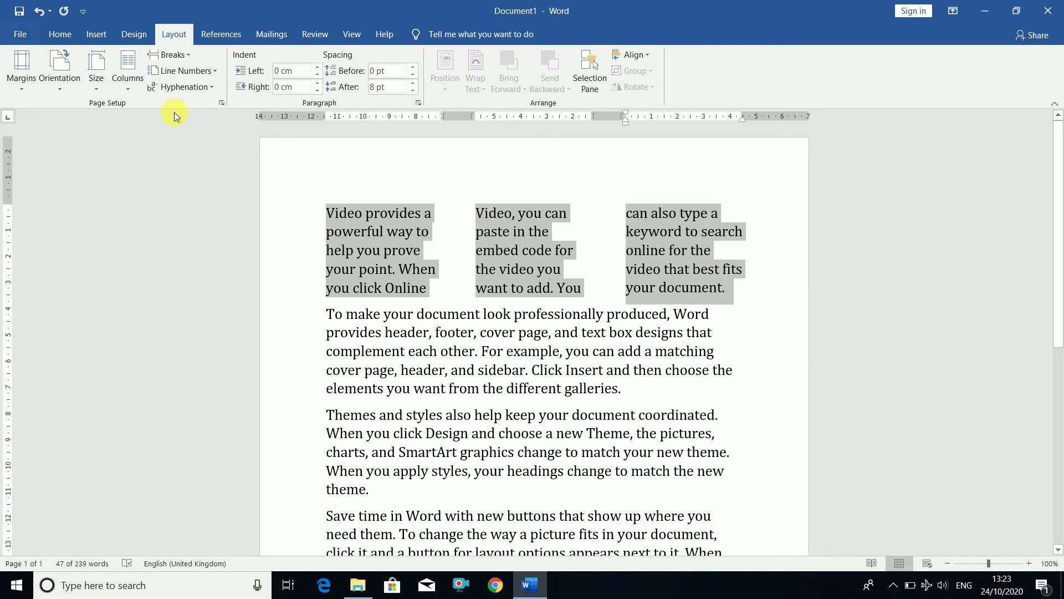
pyautogui.click(135, 87)
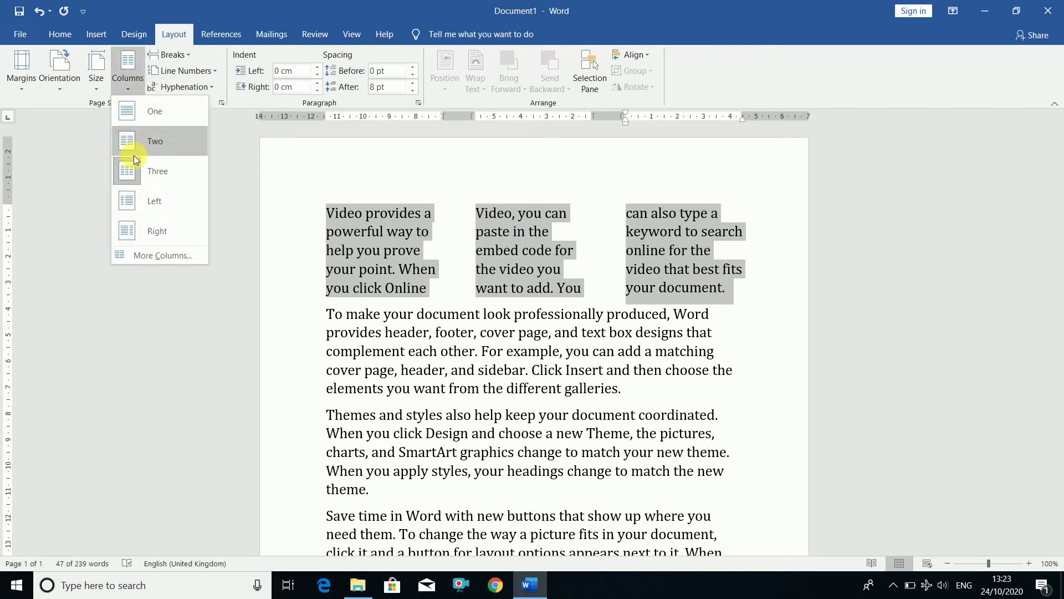
pyautogui.click(145, 202)
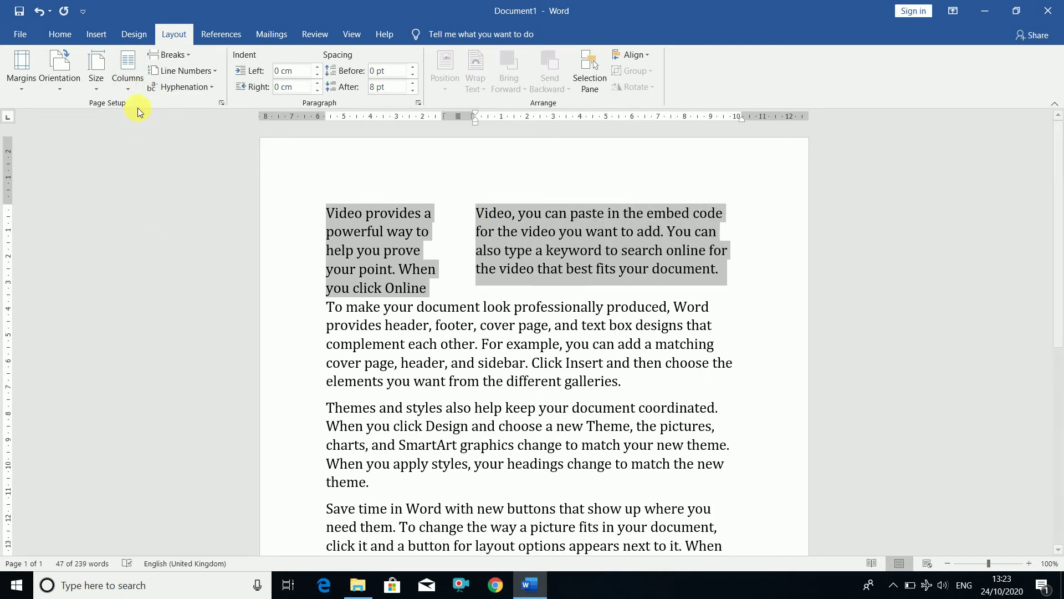
# Set the first paragraph to four columns through the custom column settings, applied to the selected text.
pyautogui.click(131, 81)
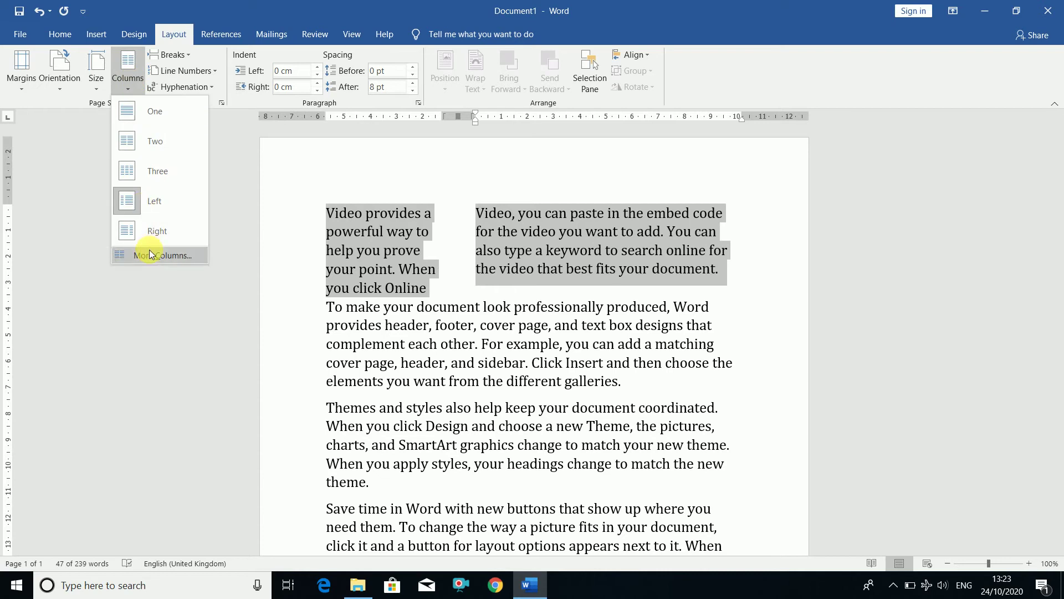
pyautogui.click(149, 253)
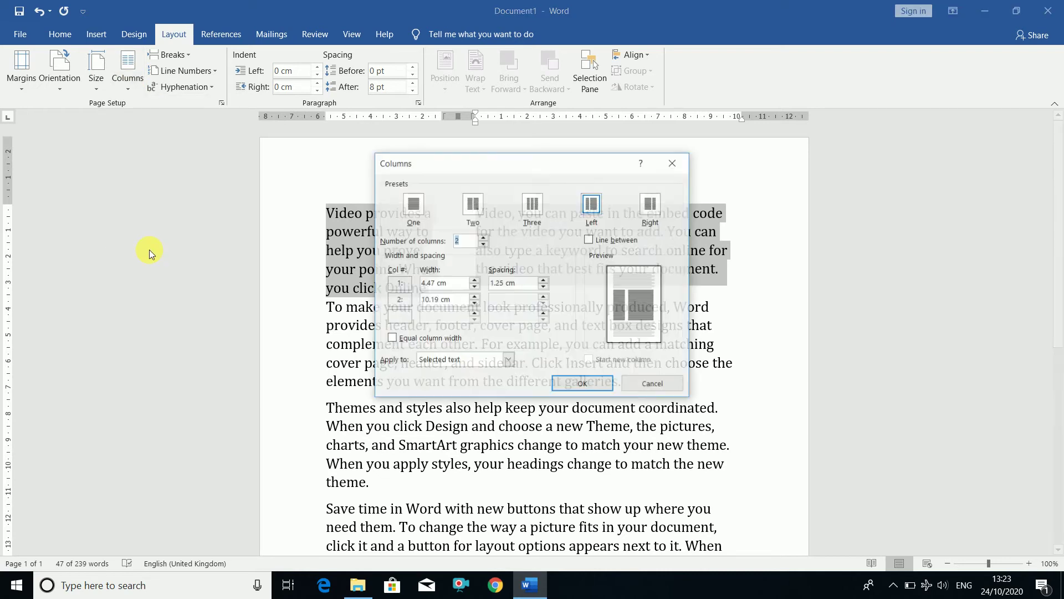
pyautogui.click(484, 239)
pyautogui.click(484, 238)
pyautogui.click(484, 239)
pyautogui.click(484, 238)
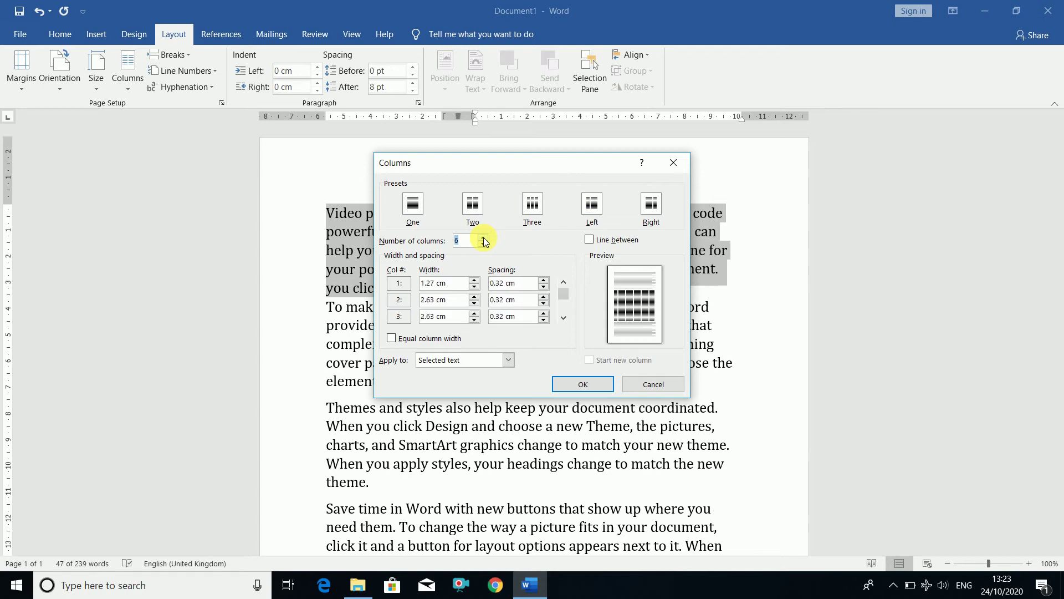
pyautogui.click(484, 238)
pyautogui.click(484, 239)
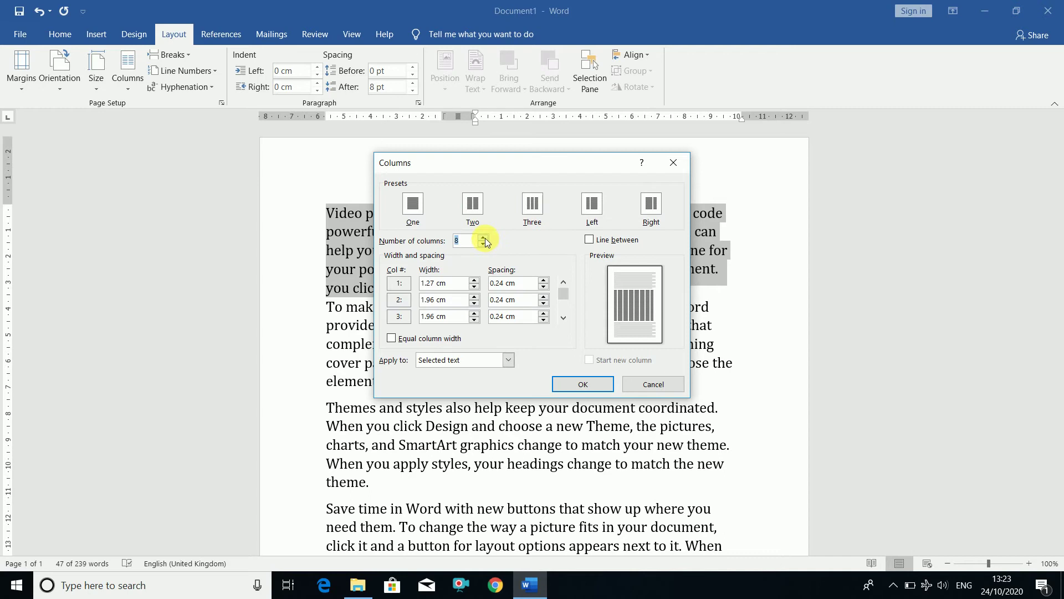
pyautogui.click(484, 238)
pyautogui.click(483, 245)
pyautogui.click(482, 246)
pyautogui.click(483, 245)
pyautogui.click(483, 245)
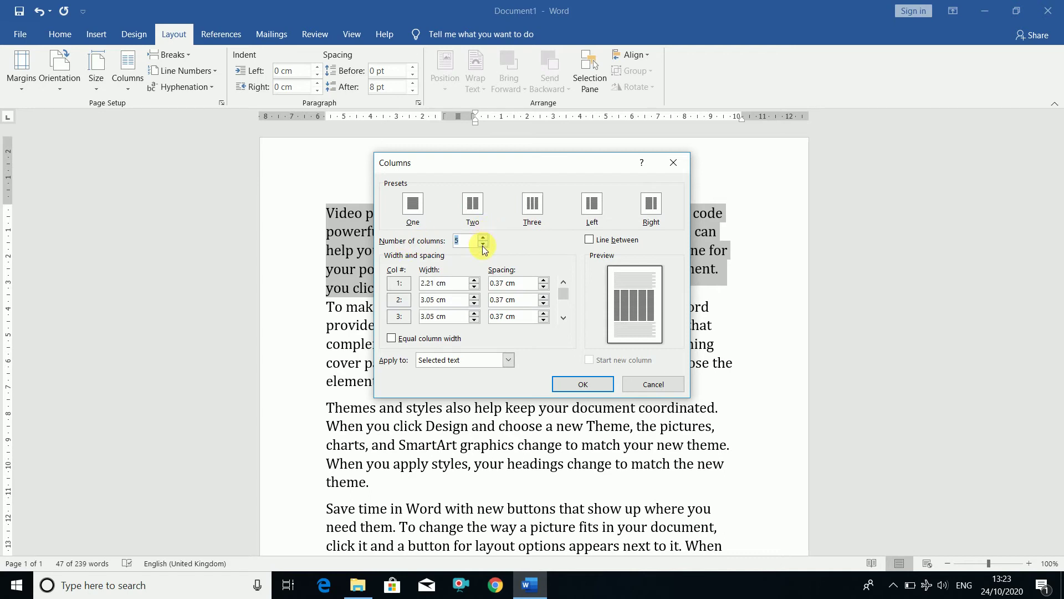
pyautogui.click(483, 245)
pyautogui.click(483, 245)
pyautogui.click(483, 245)
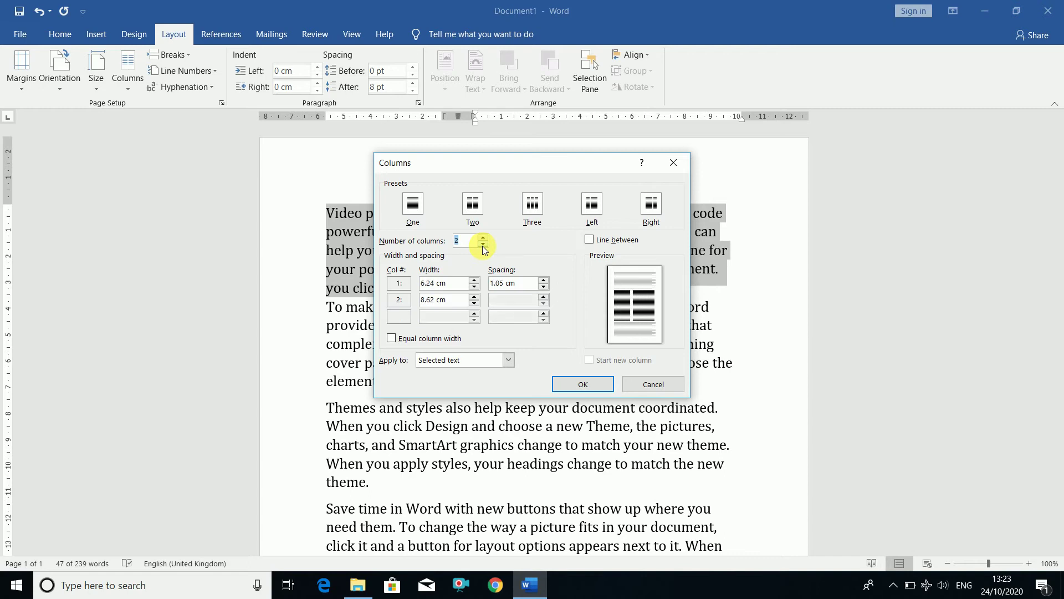
pyautogui.click(483, 245)
pyautogui.click(483, 237)
pyautogui.click(484, 237)
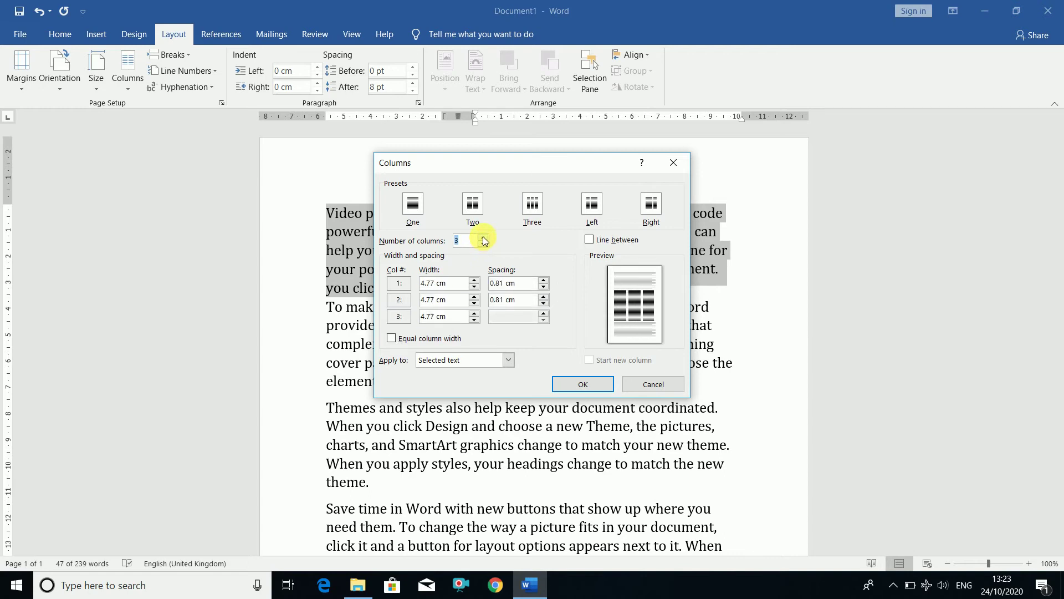
pyautogui.click(484, 237)
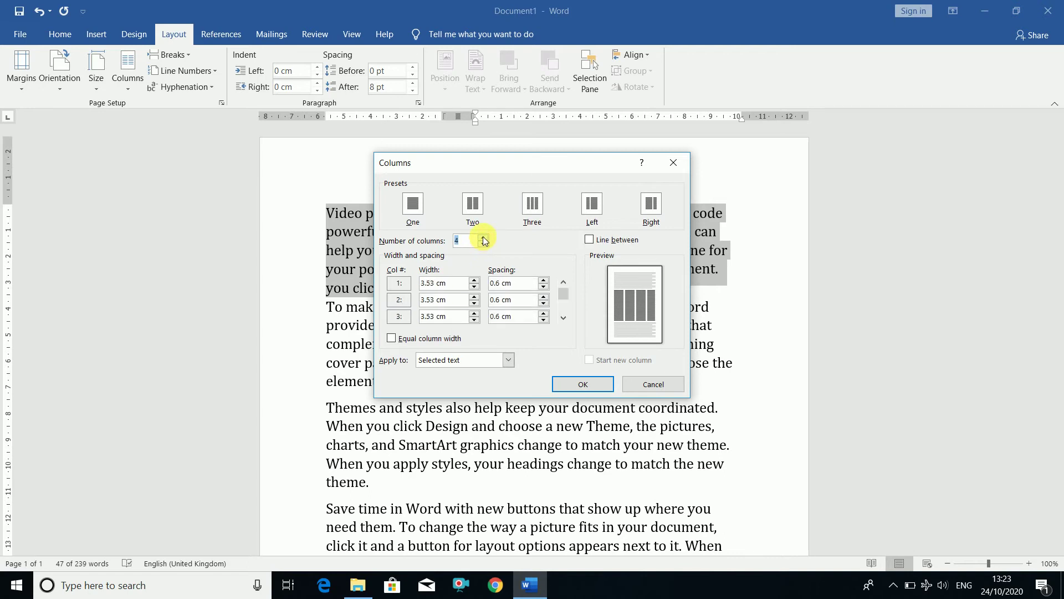
pyautogui.click(566, 383)
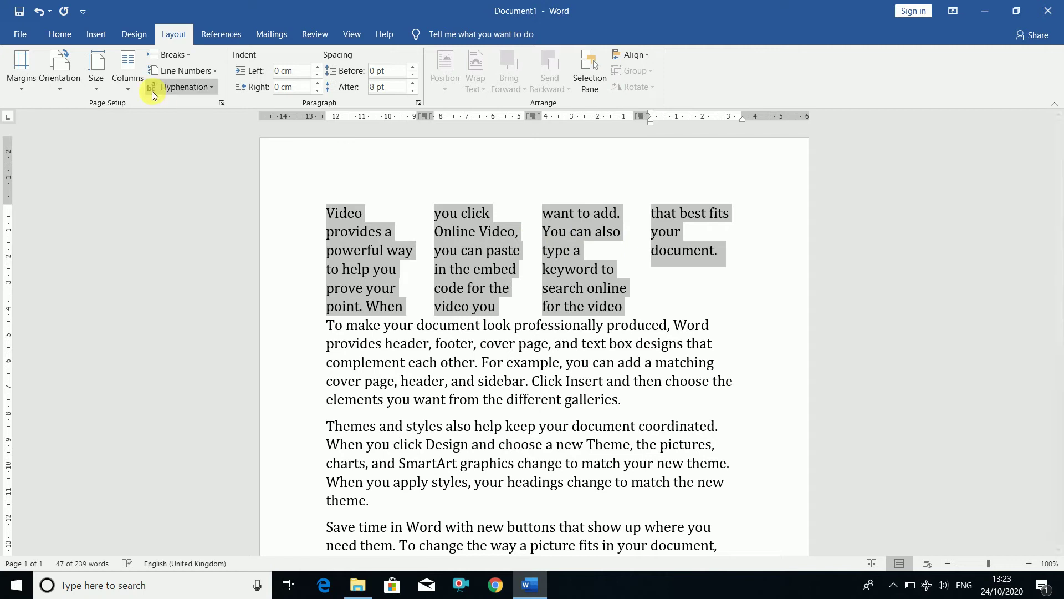
# Reopen the paragraph's custom column settings and reduce the spacing after column 1 to 0.1 cm.
pyautogui.click(128, 71)
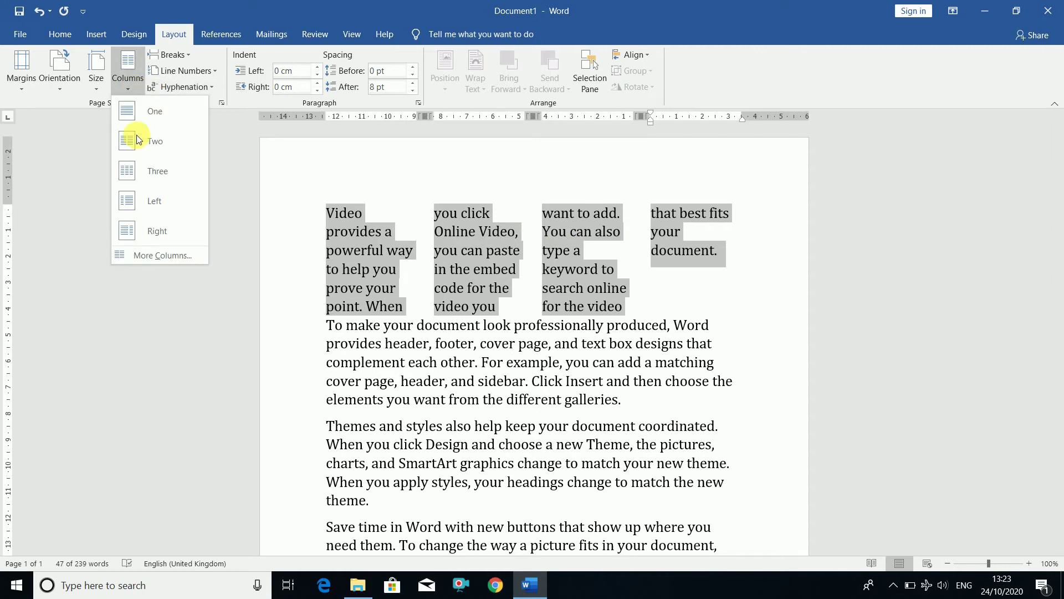
pyautogui.click(155, 254)
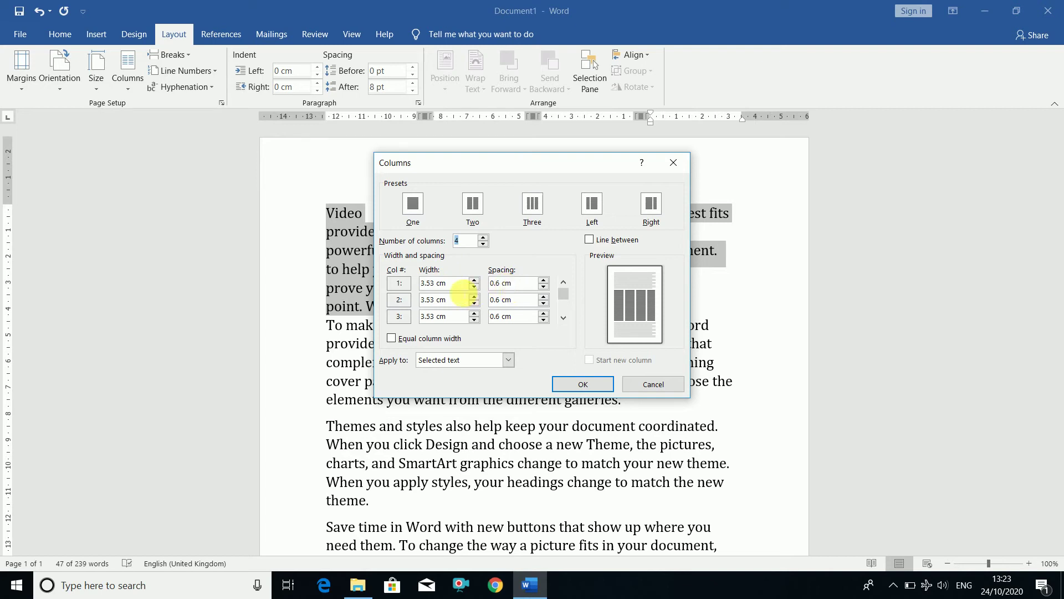
pyautogui.click(544, 287)
pyautogui.click(543, 286)
pyautogui.click(543, 287)
pyautogui.click(544, 287)
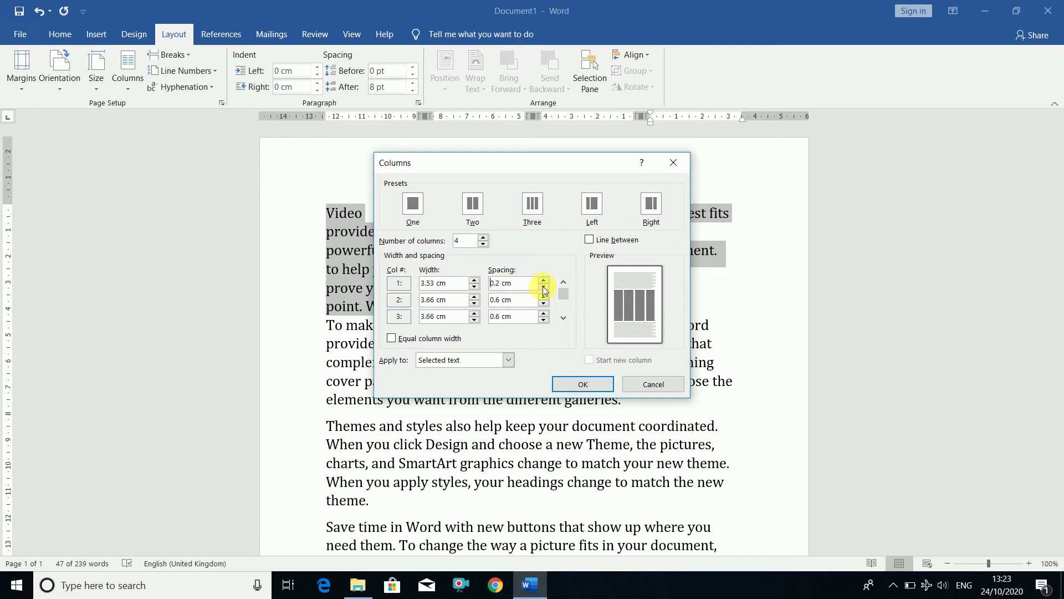
pyautogui.click(544, 287)
# Reduce the spacing after column 2 to 0 cm.
pyautogui.click(543, 304)
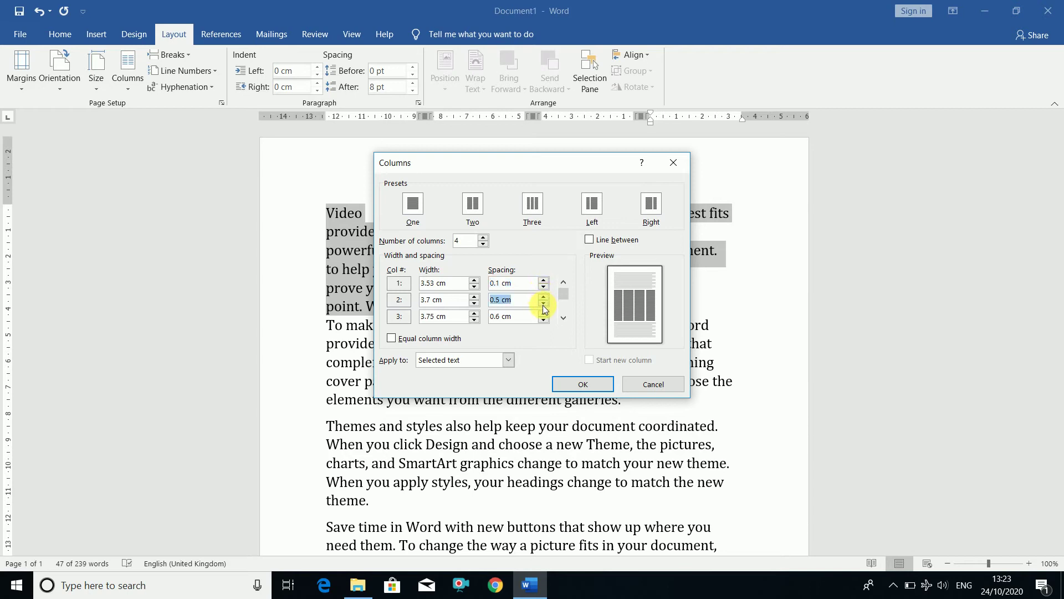
pyautogui.click(544, 303)
pyautogui.click(544, 304)
pyautogui.click(544, 304)
pyautogui.click(543, 304)
pyautogui.click(544, 304)
# Reduce the spacing after column 3 to 0 cm, apply the column settings and deselect the paragraph.
pyautogui.click(544, 320)
pyautogui.click(544, 319)
pyautogui.click(543, 320)
pyautogui.click(544, 320)
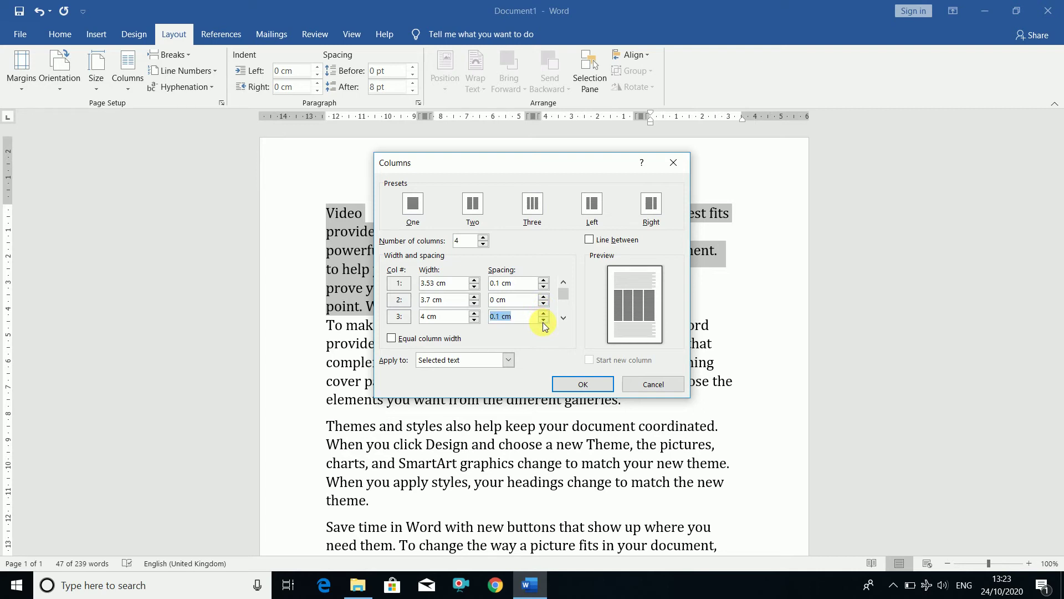
pyautogui.click(543, 319)
pyautogui.click(544, 320)
pyautogui.click(562, 318)
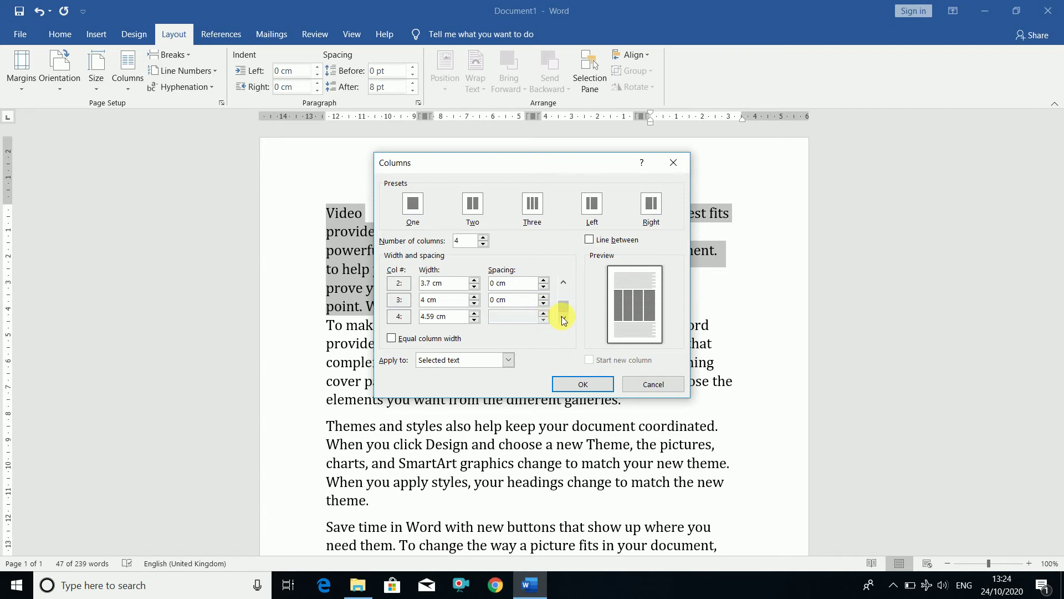
pyautogui.click(579, 383)
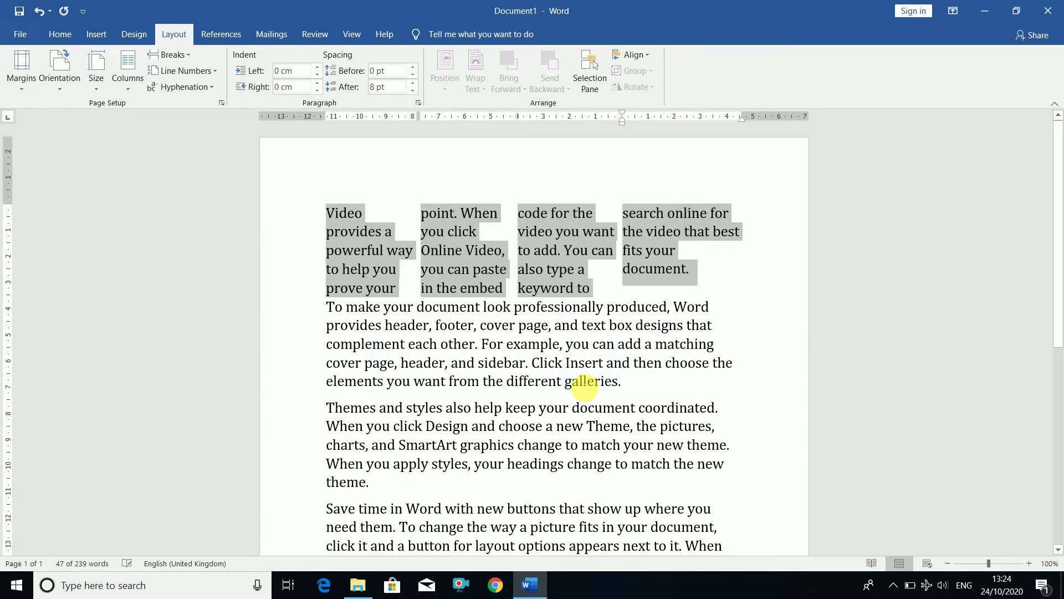
pyautogui.click(486, 251)
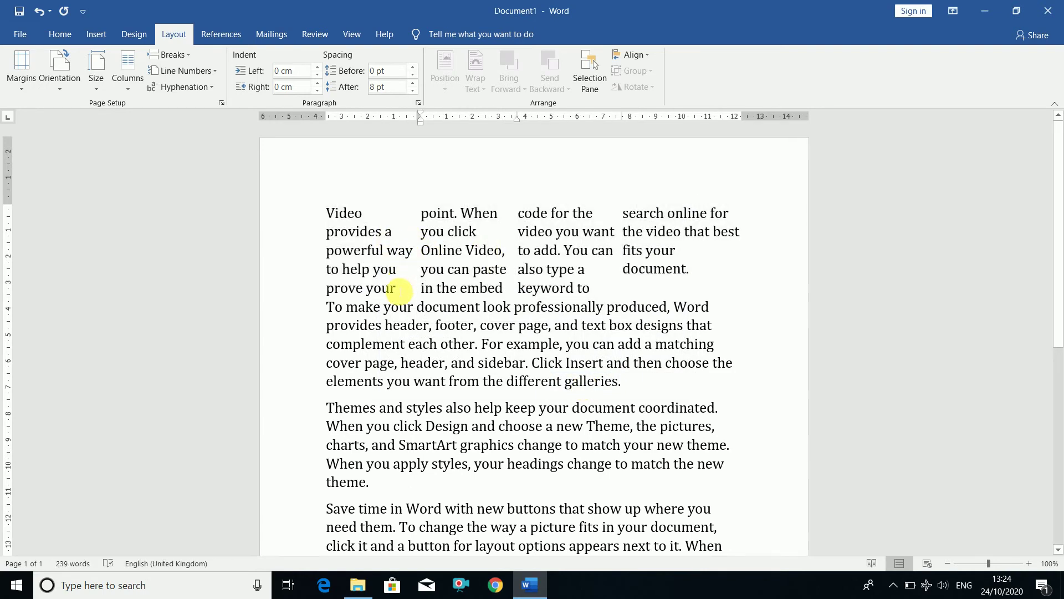
# Return the first paragraph, beginning "Video provides", to a single column and deselect it.
pyautogui.moveTo(332, 214); pyautogui.dragTo(749, 285)
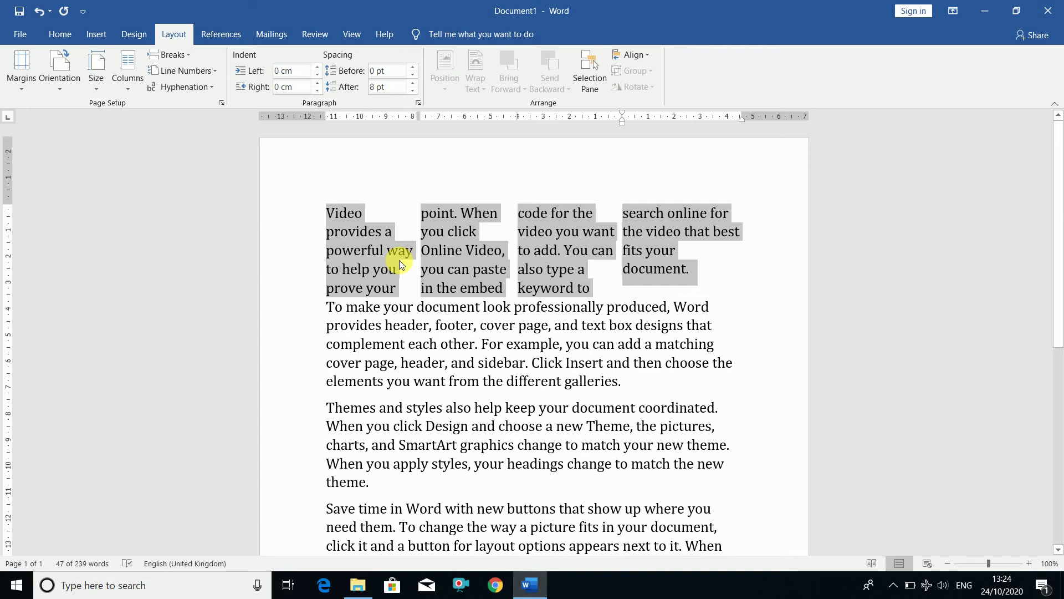
pyautogui.click(122, 79)
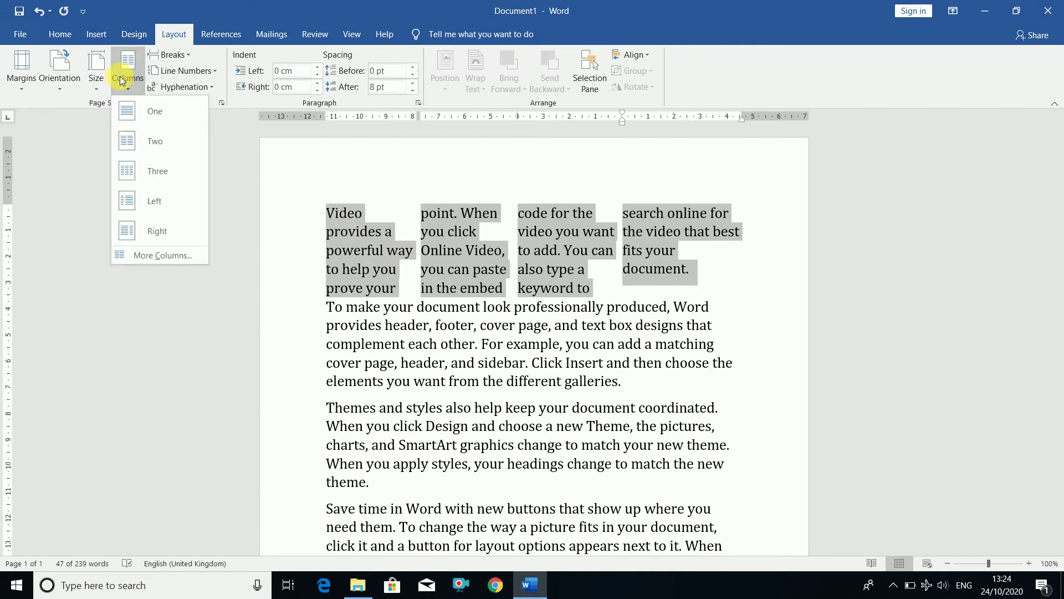
pyautogui.click(132, 107)
pyautogui.click(441, 250)
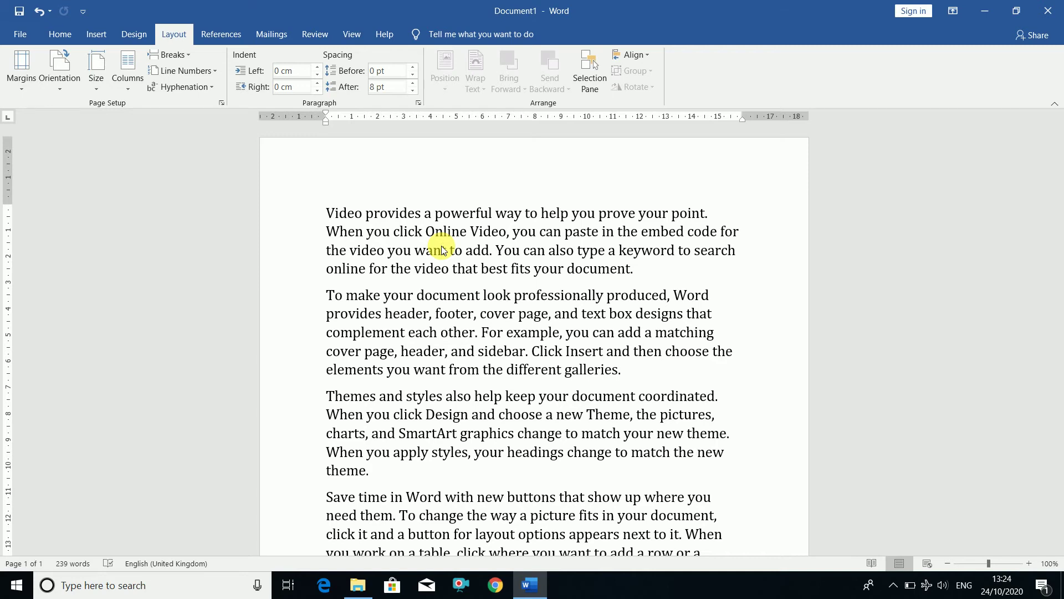
# Replace the whole document text with "Columns: It is used to change the format of the text into columns.".
pyautogui.hotkey('ctrl', 'a')
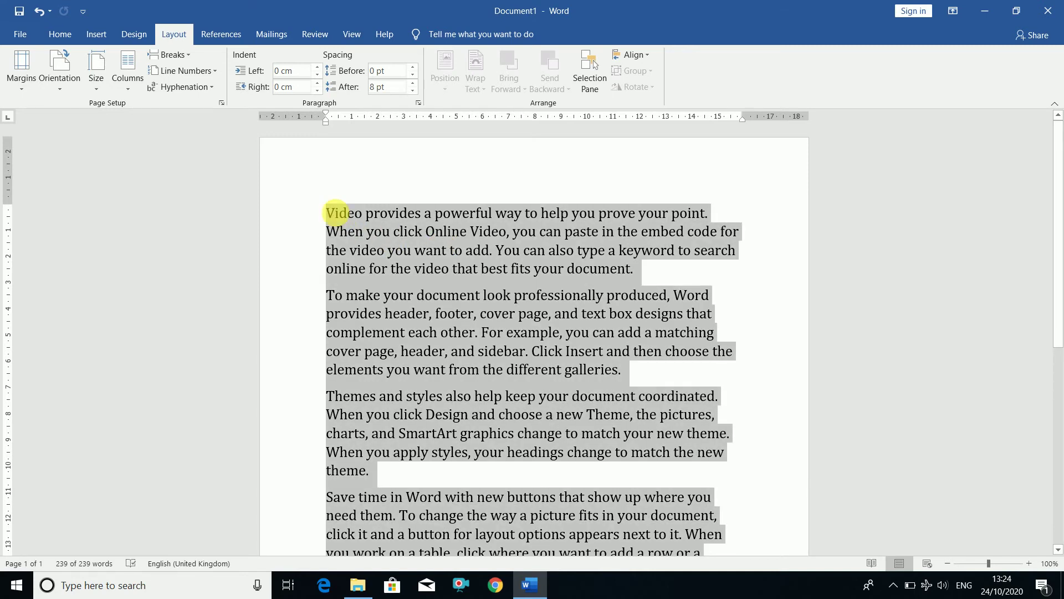
pyautogui.write('Columns: I')
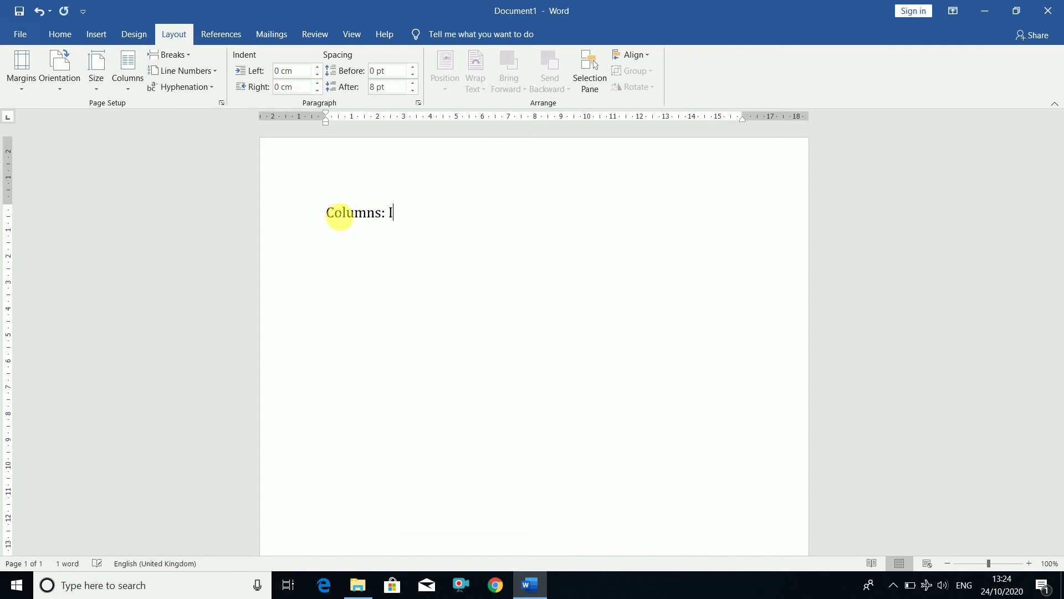
pyautogui.write('t is used to ')
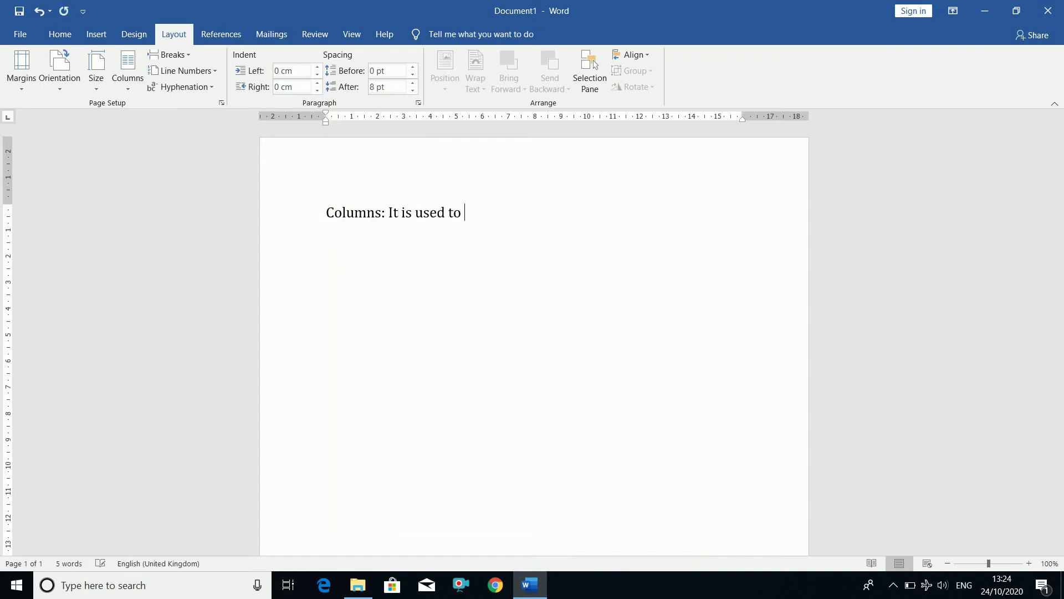
pyautogui.write('change the format ')
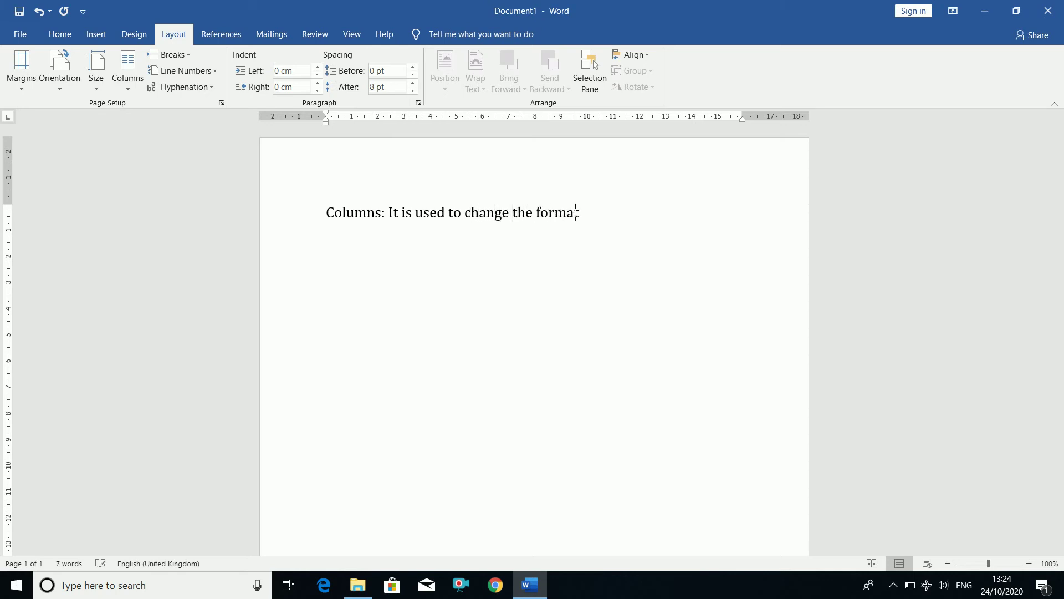
pyautogui.write('of the text')
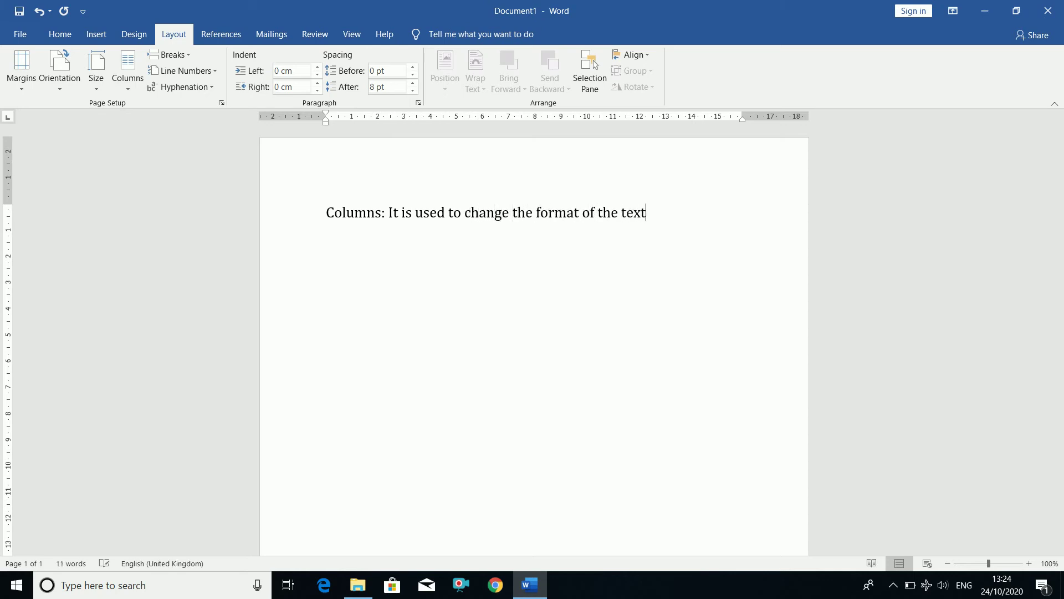
pyautogui.write(' into columns.')
pyautogui.press('BackSpace')
# Add the heading "Steps to apply columns to the text" on a new line, with an automatic border line (===) beneath it.
pyautogui.write('Steps to')
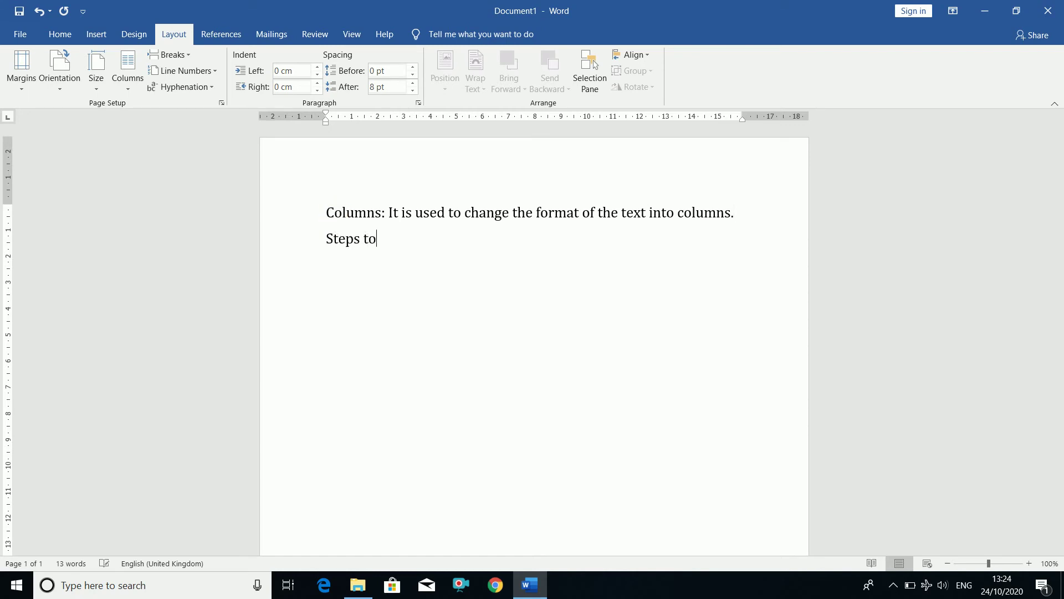
pyautogui.write(' apply columns to the')
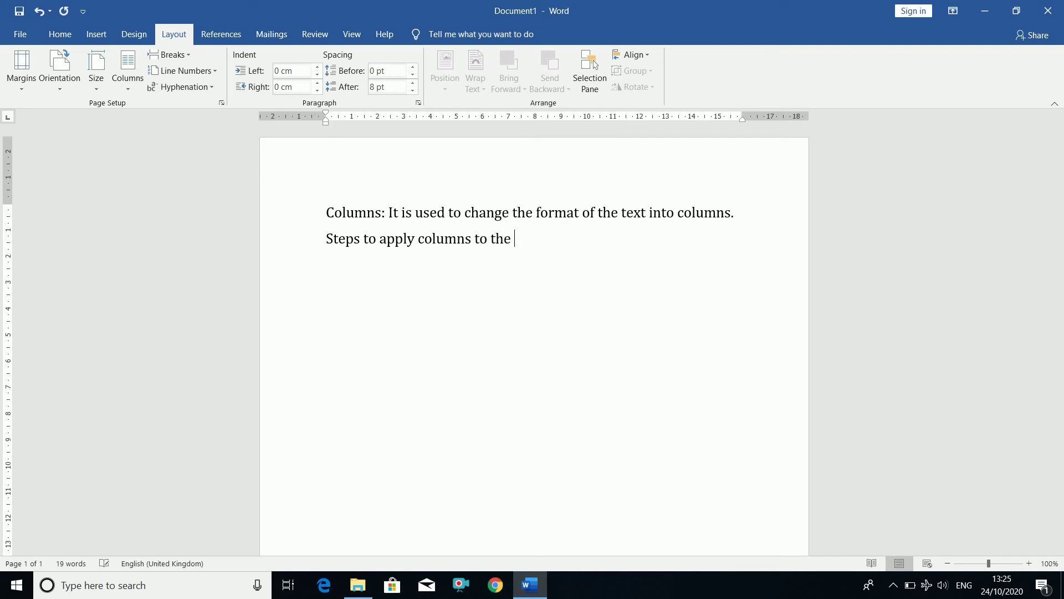
pyautogui.write(' text===')
pyautogui.press('Return')
# Start a numbered list with the items "Select the text." and "Click on Layout tab.".
pyautogui.write('1. select')
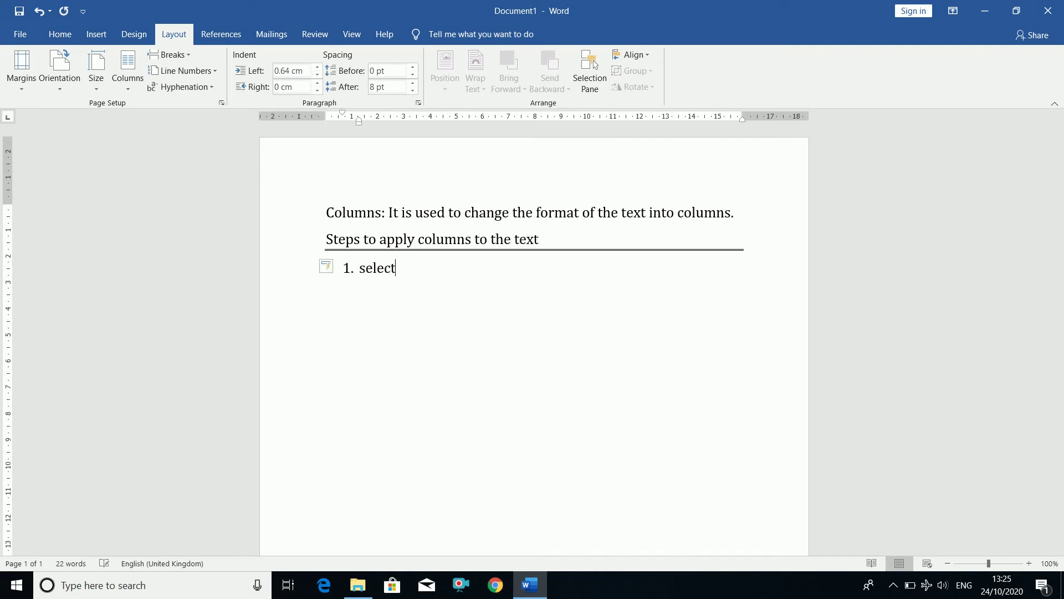
pyautogui.write(' the text')
pyautogui.write('.')
pyautogui.press('Return')
pyautogui.write('click n')
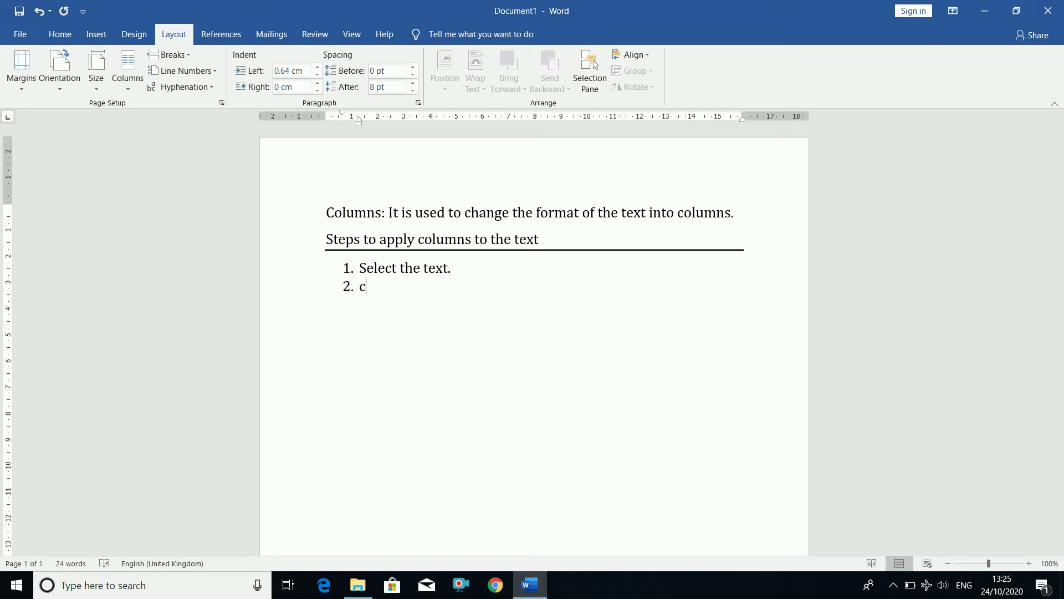
pyautogui.press('BackSpace')
pyautogui.write('on Layout tab')
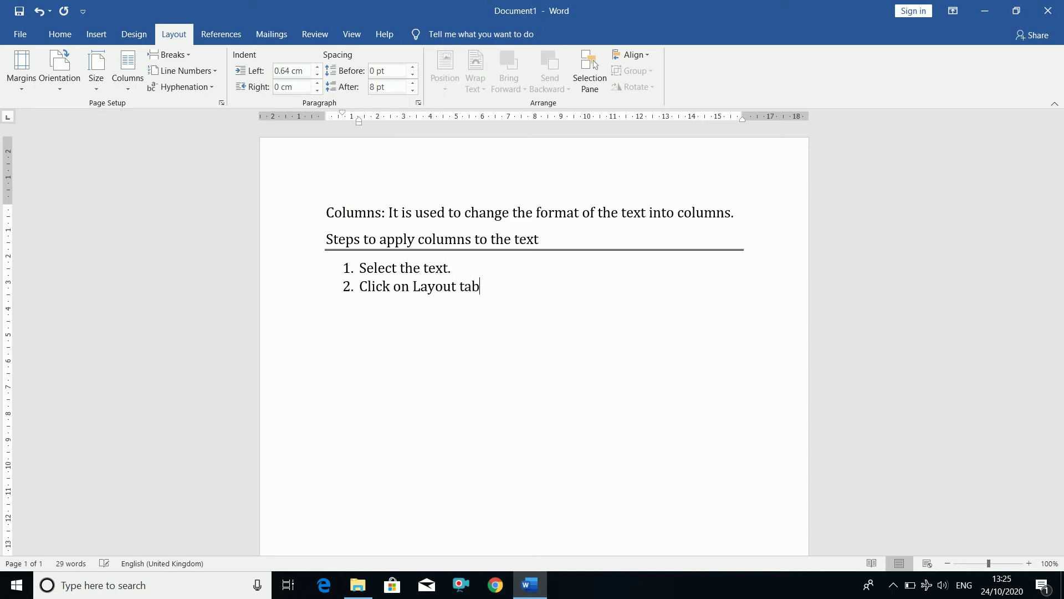
pyautogui.write('.')
pyautogui.press('Return')
# Add list item 3, "Click on Columns drop button.".
pyautogui.write('click on Colu')
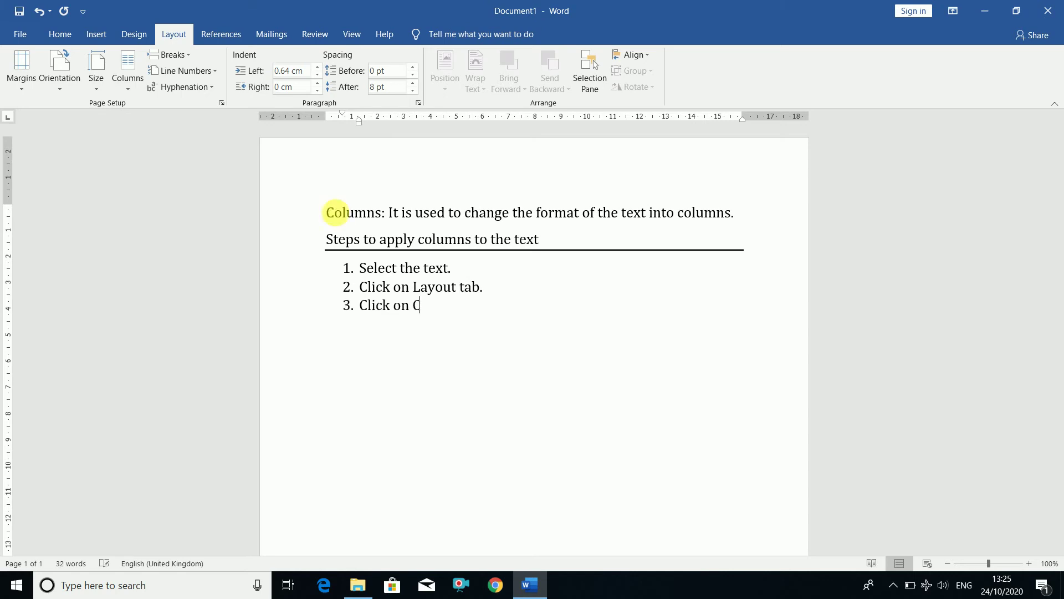
pyautogui.write('mns drop ')
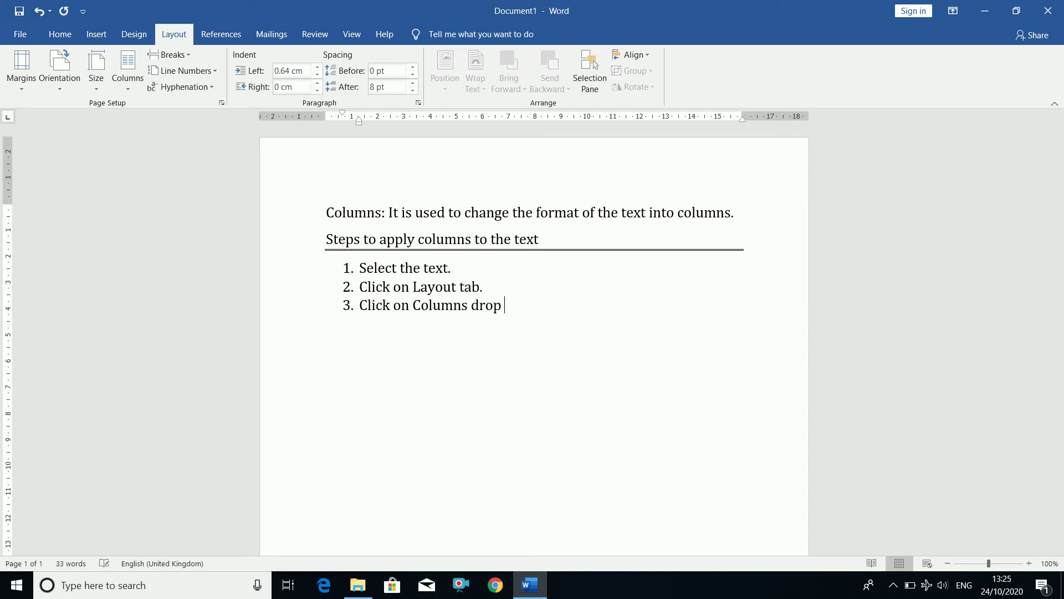
pyautogui.write('button.')
pyautogui.press('Return')
# Add list item 4, "Select the required number of columns.".
pyautogui.write('clicm')
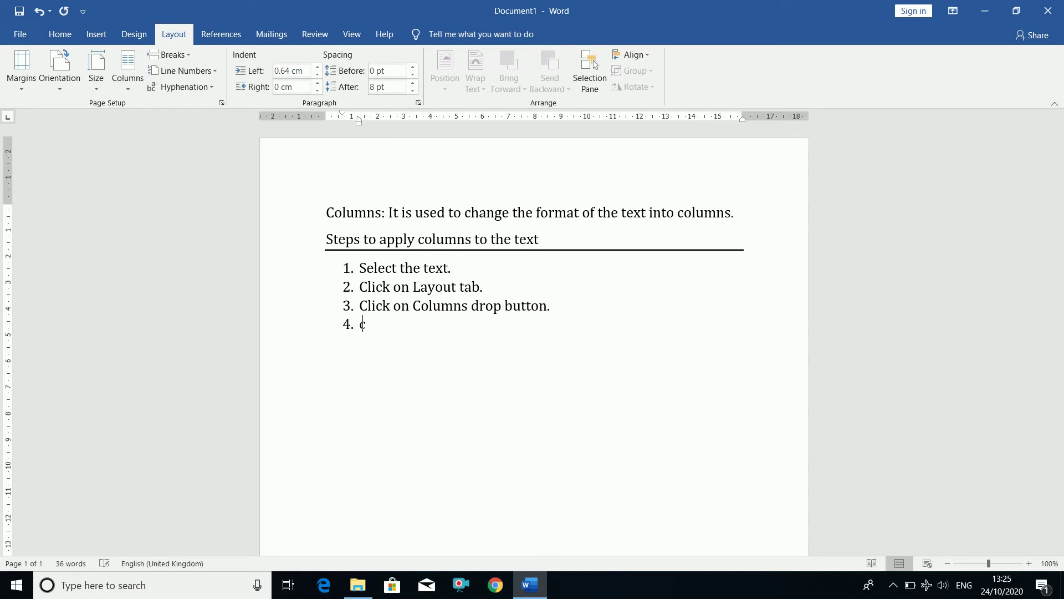
pyautogui.press('BackSpace')
pyautogui.press('BackSpace')
pyautogui.press('BackSpace')
pyautogui.press('BackSpace')
pyautogui.press('BackSpace')
pyautogui.write('select the required numbe')
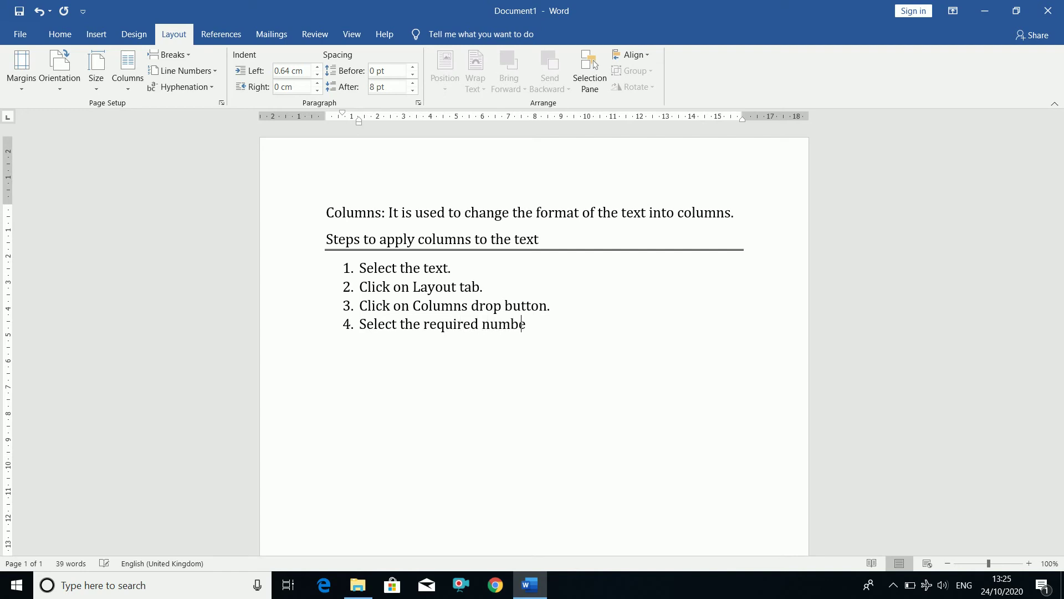
pyautogui.write('r of columns your')
pyautogui.press('BackSpace')
pyautogui.press('BackSpace')
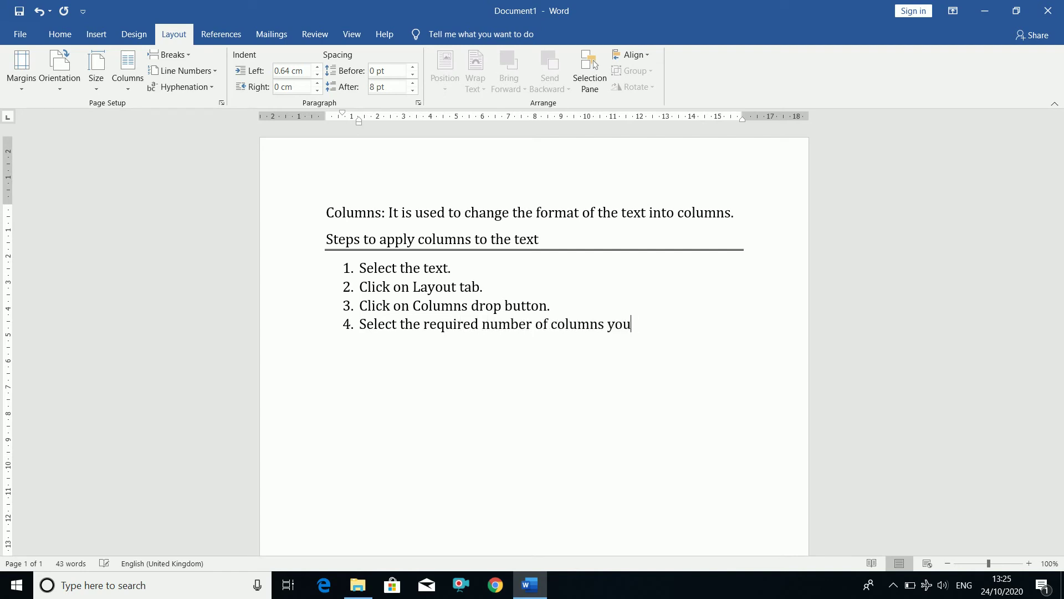
pyautogui.press('BackSpace')
pyautogui.press('BackSpace')
pyautogui.press('BackSpace')
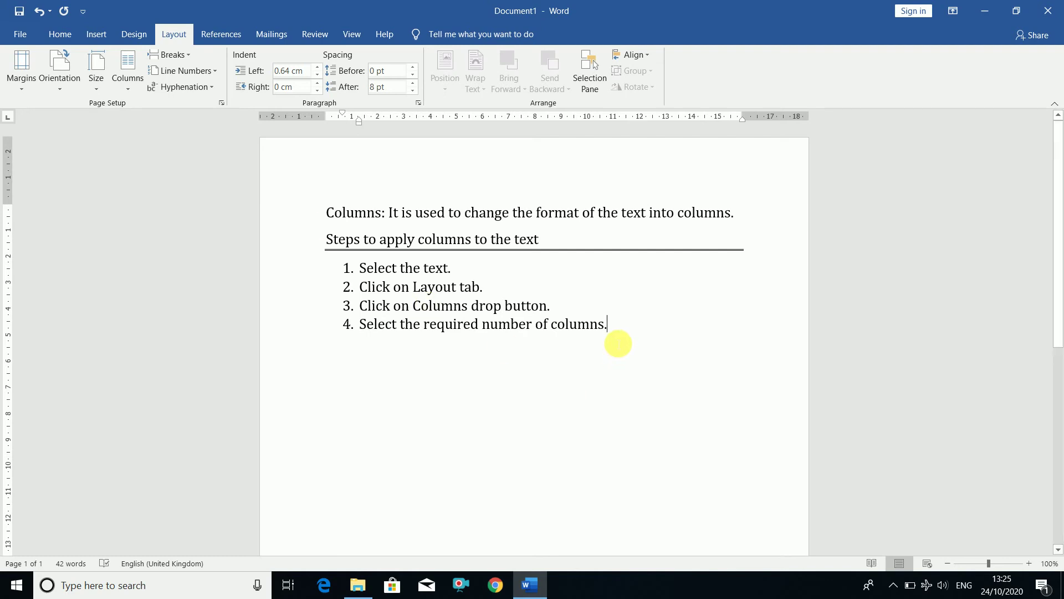
# End the numbered list and add the heading "Steps to remove columns" with an automatic border line (===) beneath it.
pyautogui.press('Return')
pyautogui.press('Return')
pyautogui.write('S')
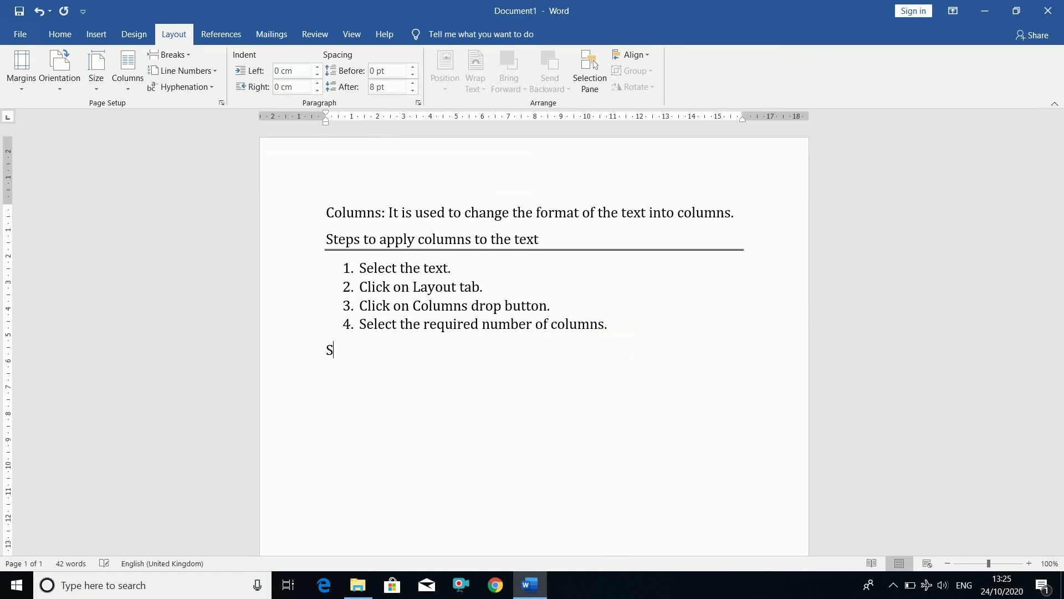
pyautogui.write('teps to remove columns')
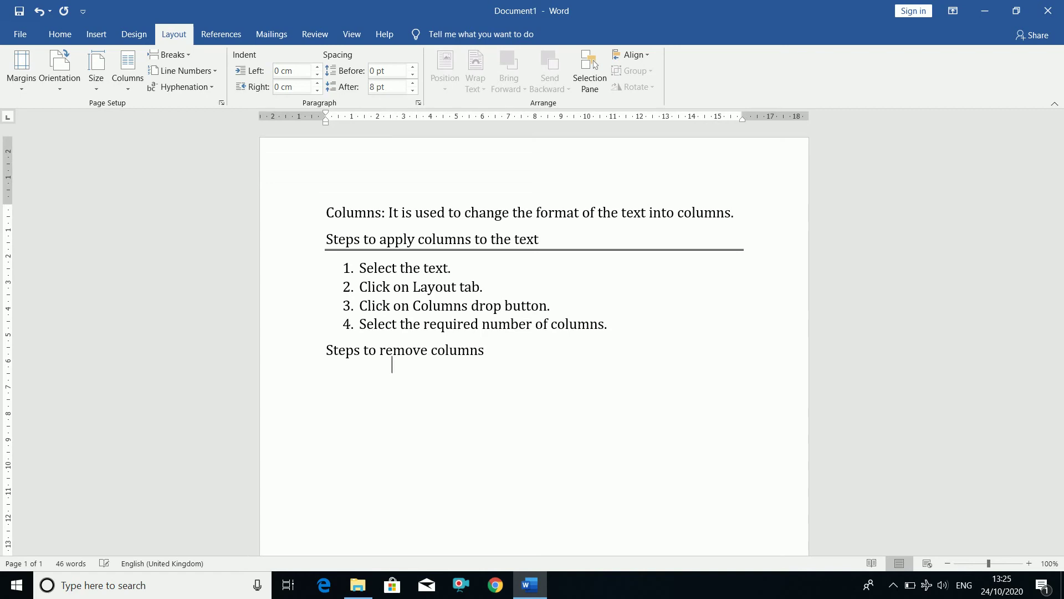
pyautogui.press('Return')
pyautogui.write('===')
pyautogui.press('Return')
# Start a new numbered list under the heading with the item "Select the text.".
pyautogui.write('1. ')
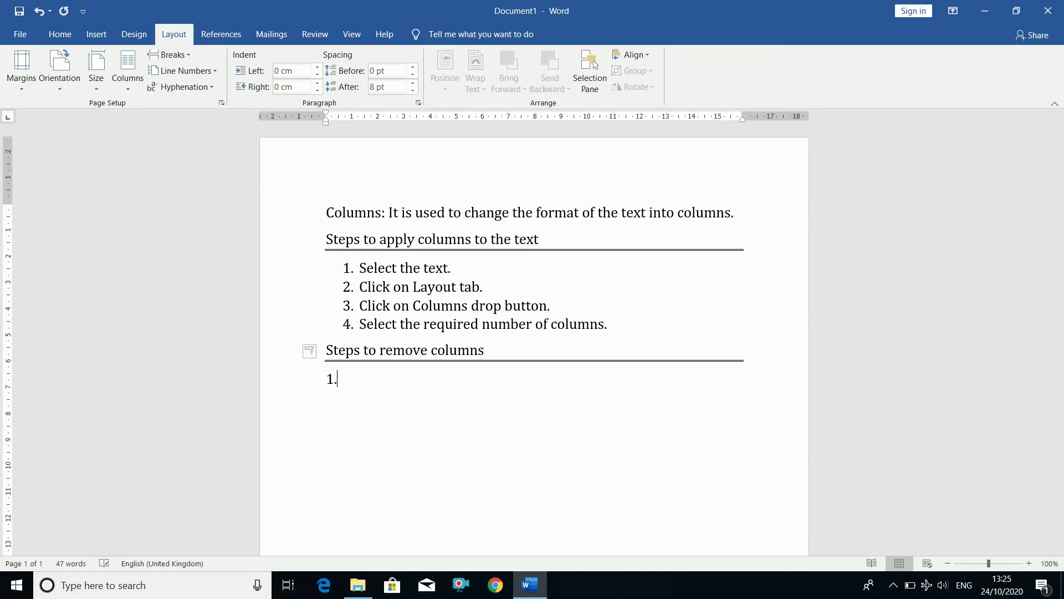
pyautogui.write('seee')
pyautogui.press('BackSpace')
pyautogui.press('BackSpace')
pyautogui.write('lect th e')
pyautogui.press('BackSpace')
pyautogui.press('BackSpace')
pyautogui.press('BackSpace')
pyautogui.write('e text.')
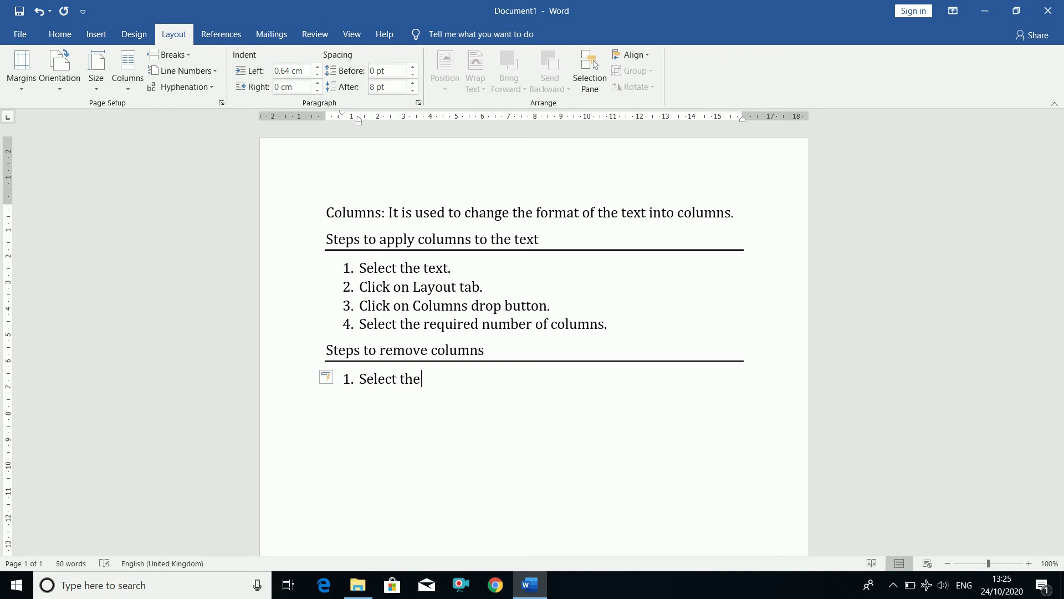
# Add item 2, "Click on Layout tab.", to the list of steps for removing columns.
pyautogui.press('Return')
pyautogui.write('Clic')
pyautogui.press('BackSpace')
pyautogui.press('BackSpace')
pyautogui.press('BackSpace')
pyautogui.write('lick on')
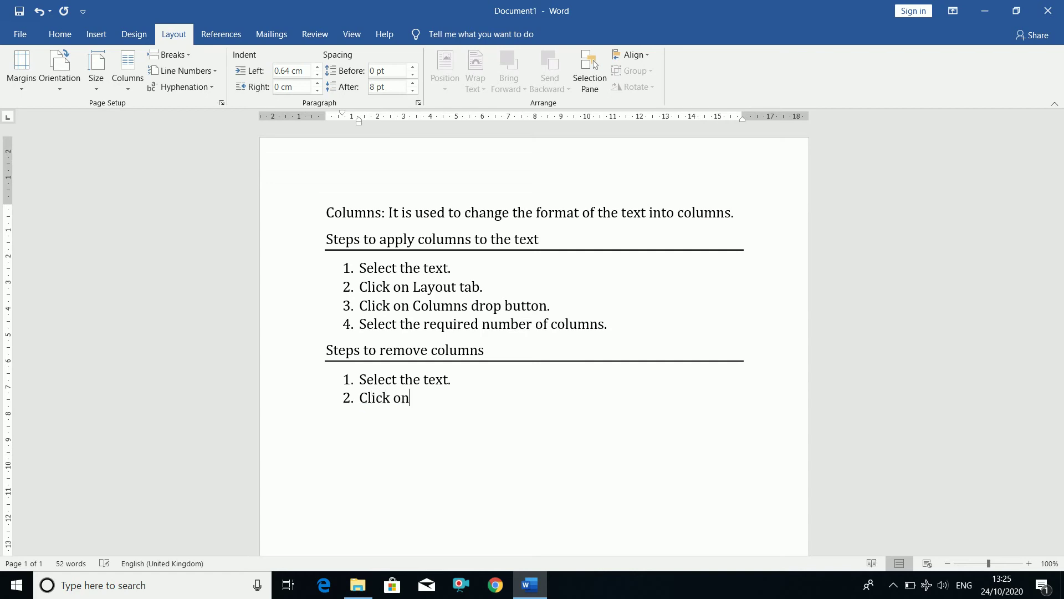
pyautogui.write(' Layout tab.')
# Add items 3 and 4 to the column removal list: "Click on Columns drop button." and "Click on One.".
pyautogui.press('Return')
pyautogui.write('click on Col')
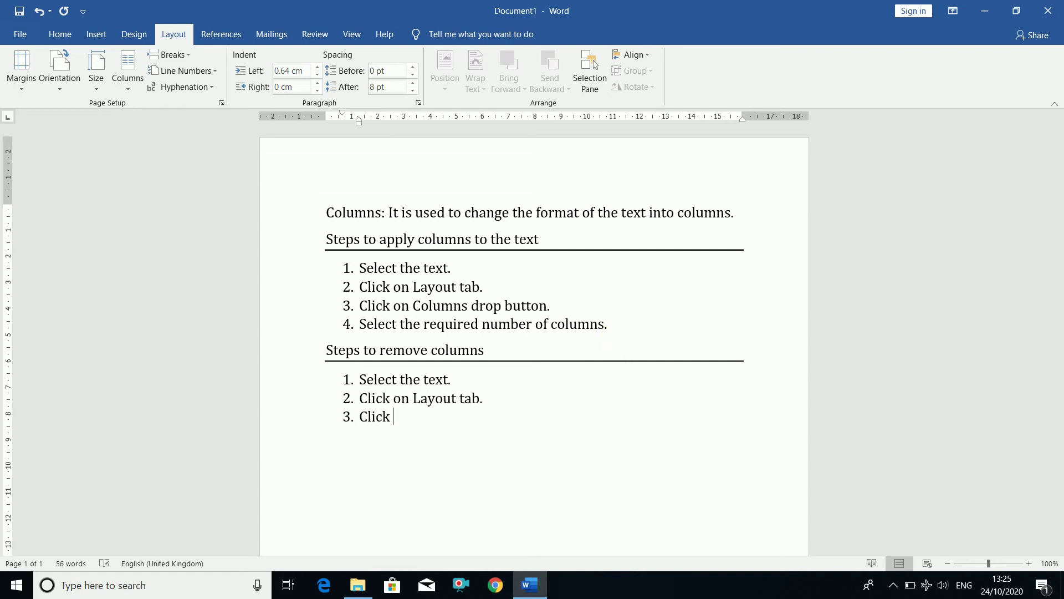
pyautogui.write('umns drop button.')
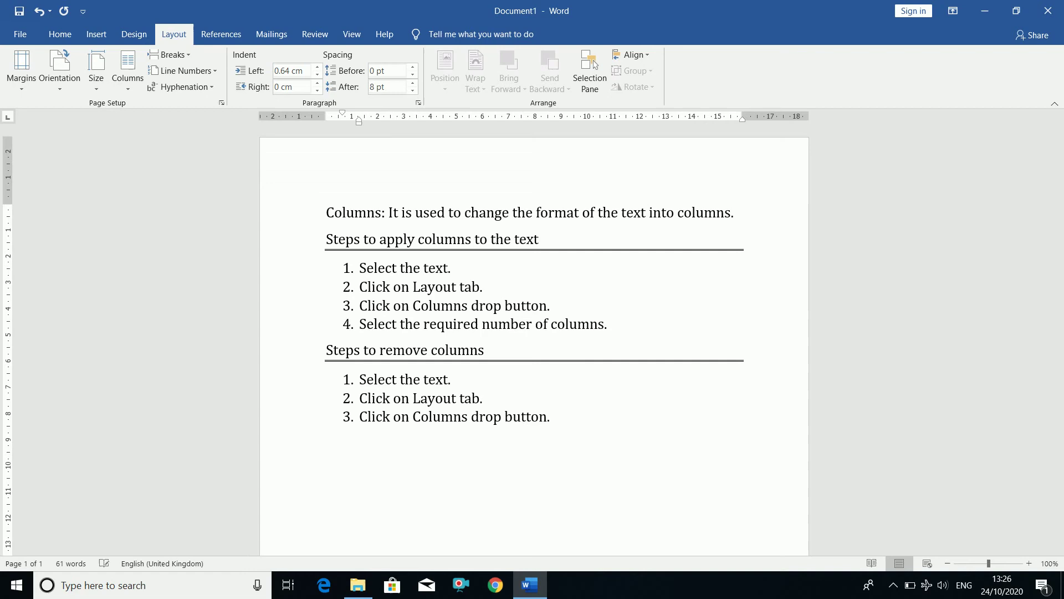
pyautogui.press('Return')
pyautogui.write('Click on ')
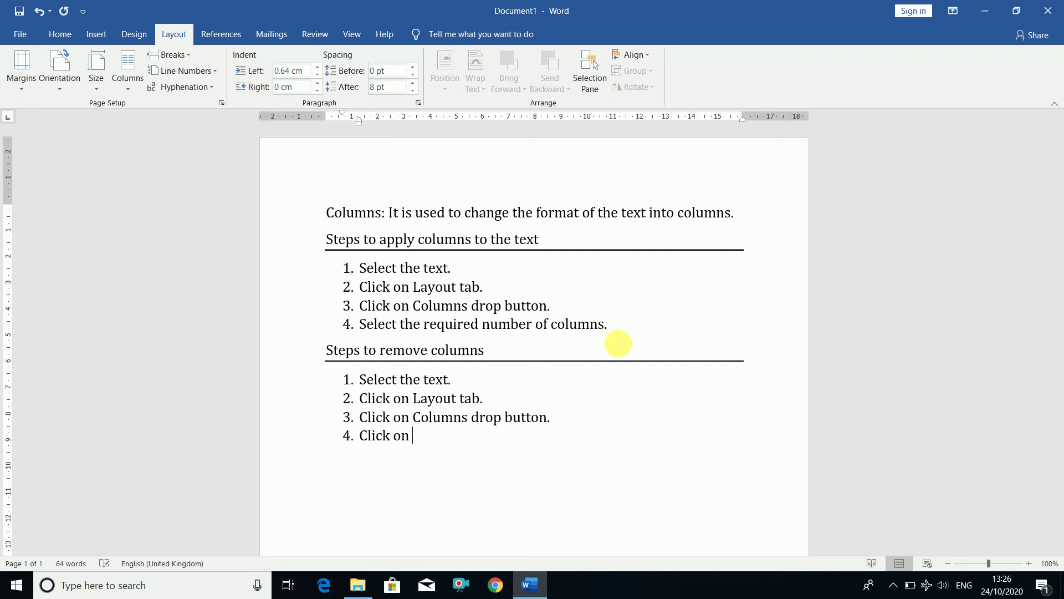
pyautogui.write('One.')
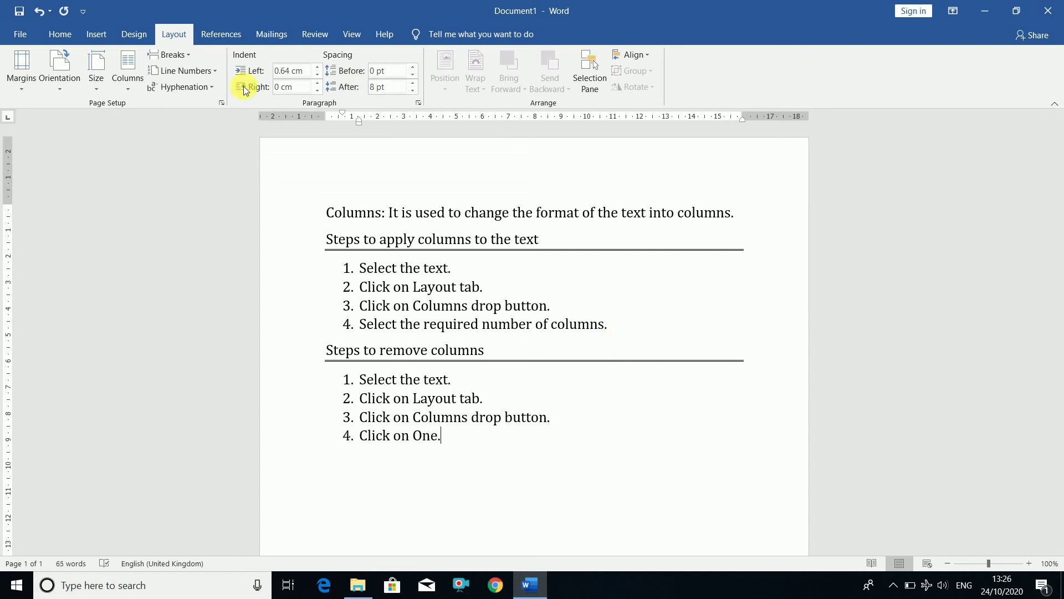
pyautogui.click(132, 84)
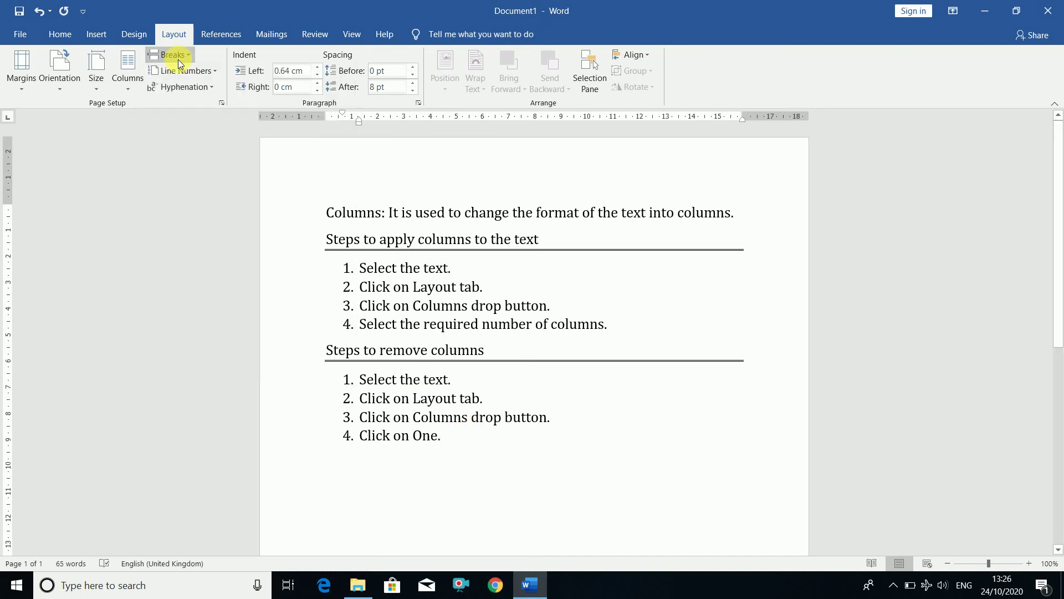
pyautogui.click(95, 34)
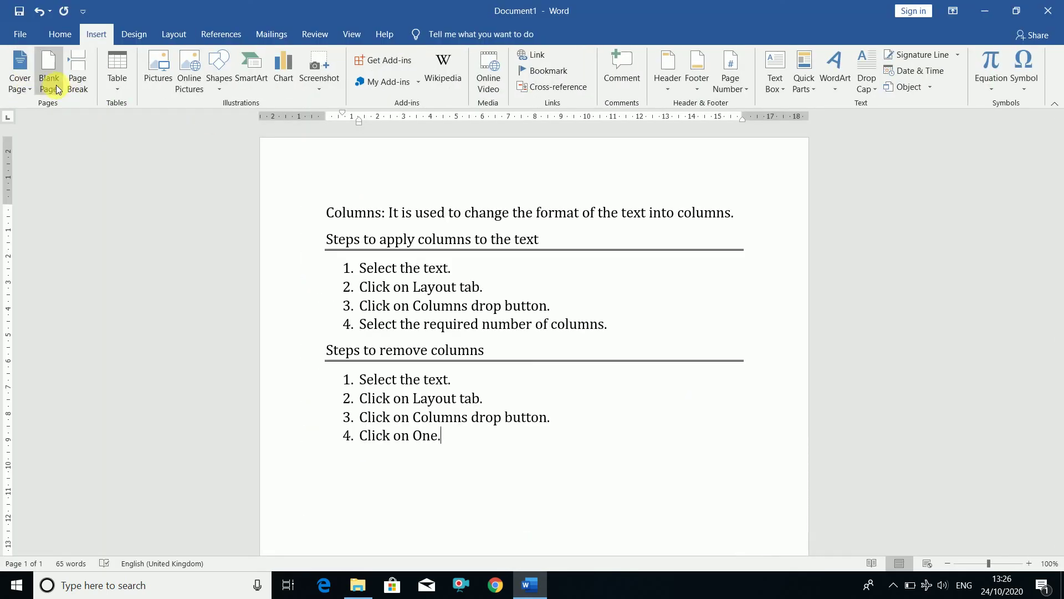
pyautogui.click(142, 34)
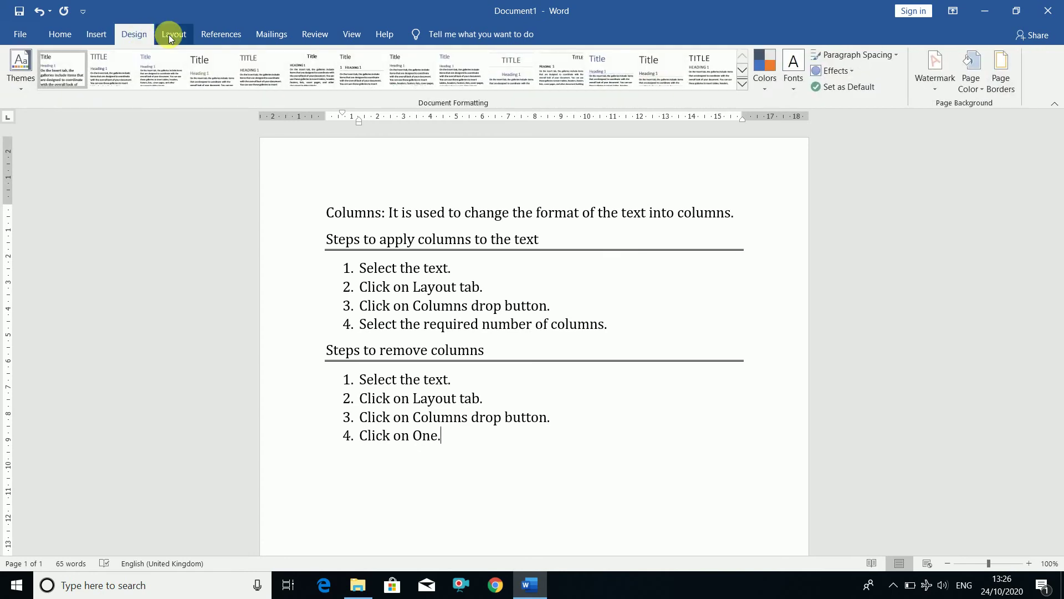
pyautogui.click(168, 34)
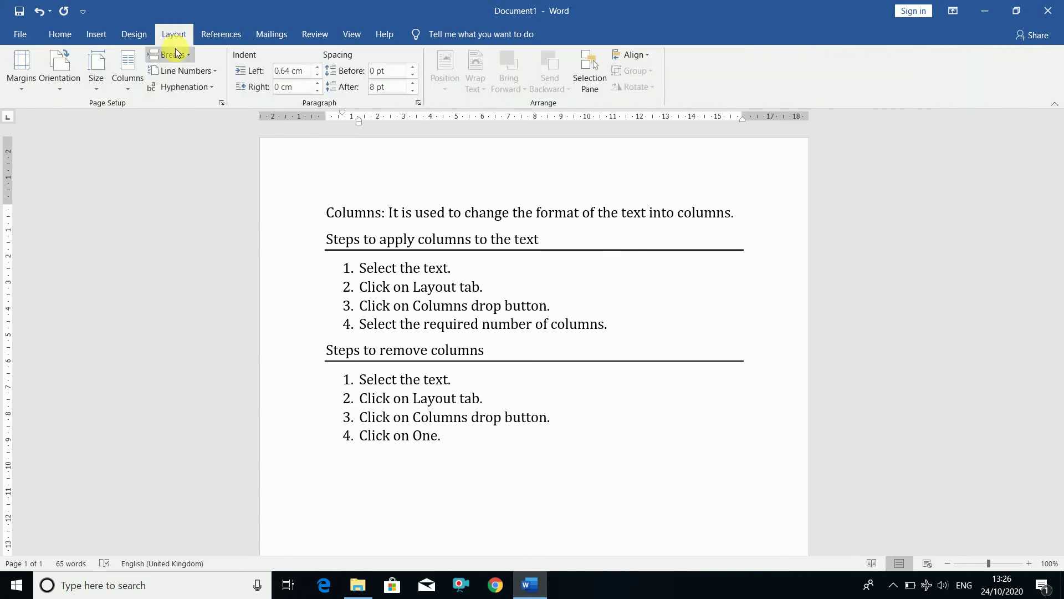
# Apply continuous line numbers to the document and set line numbering back to None.
pyautogui.click(204, 72)
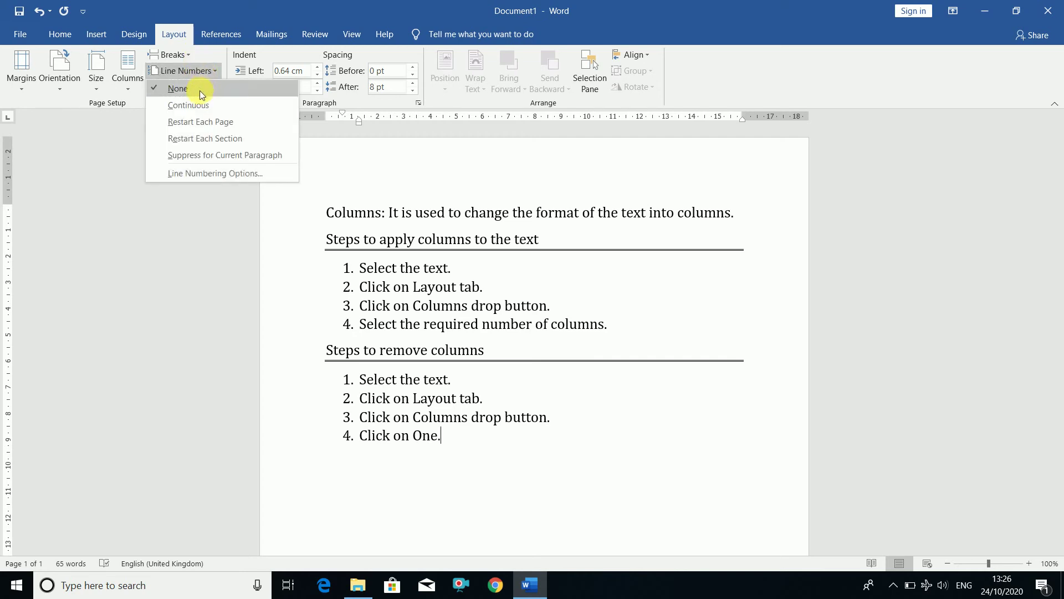
pyautogui.click(200, 106)
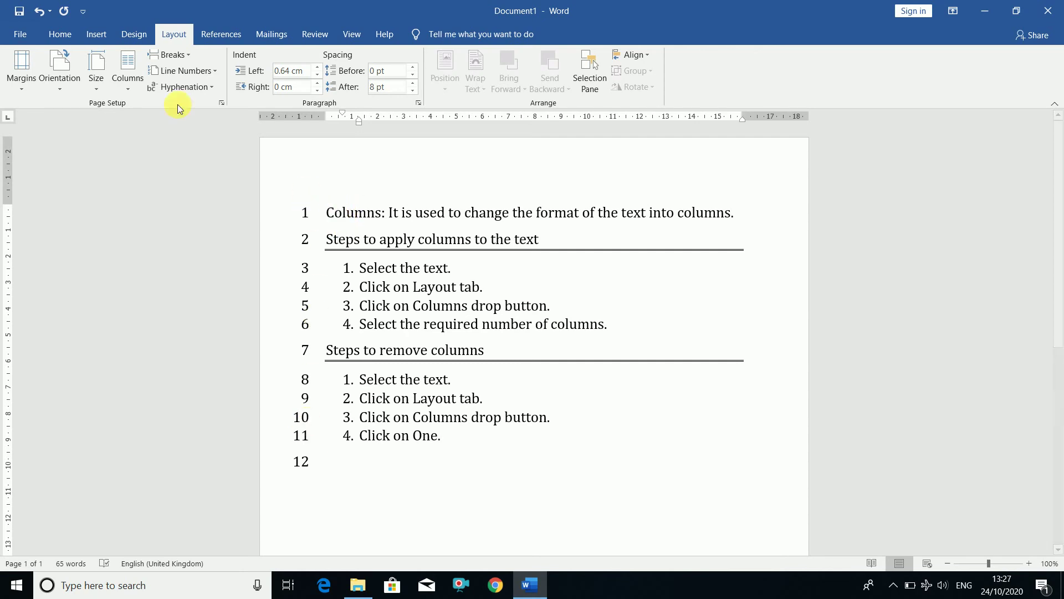
pyautogui.click(188, 72)
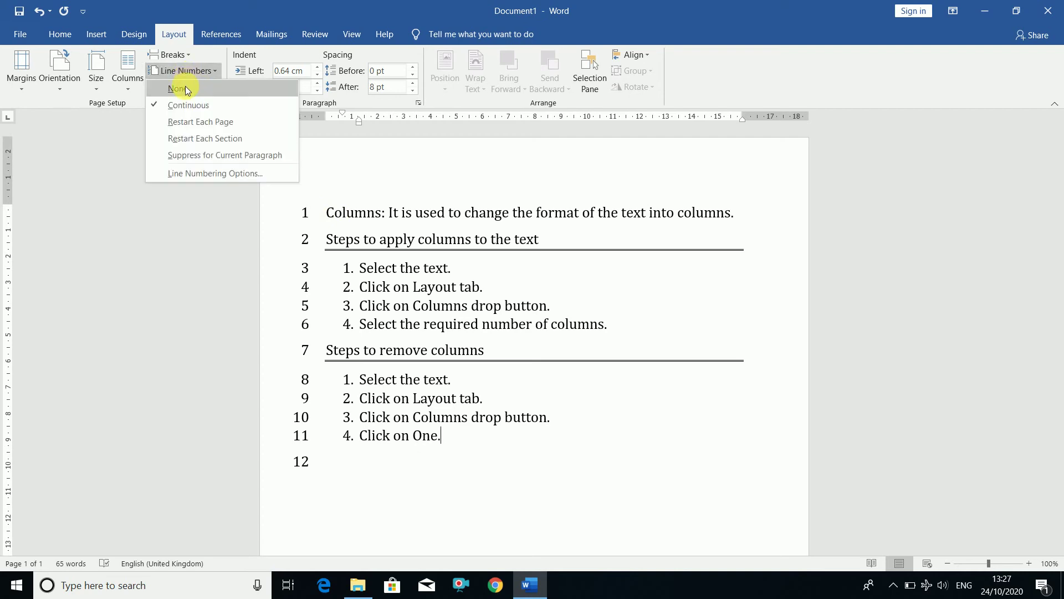
pyautogui.click(178, 89)
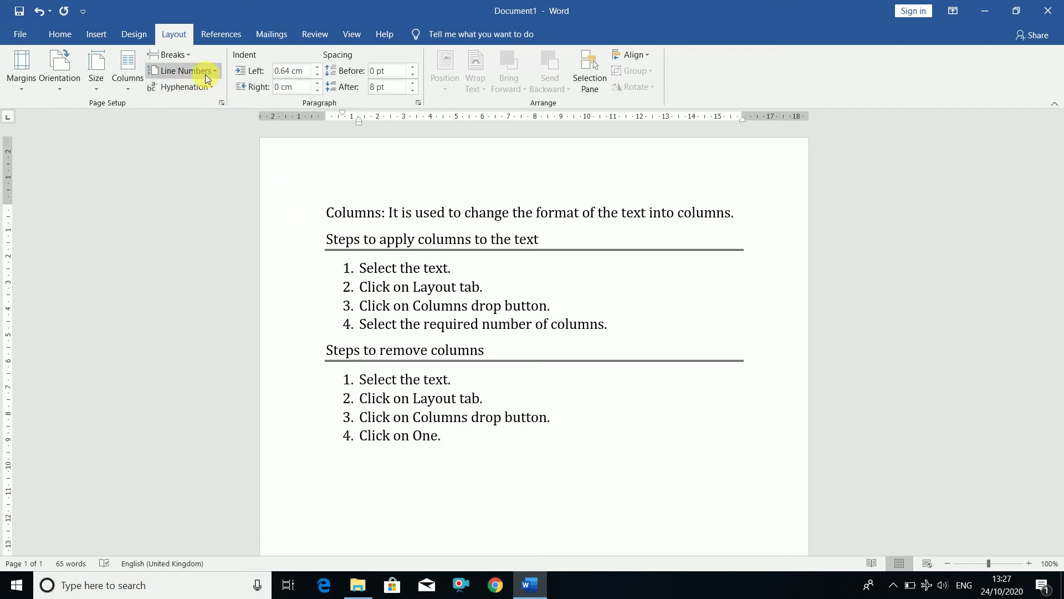
# Apply continuous line numbers once more and look through the other line numbering options.
pyautogui.click(205, 74)
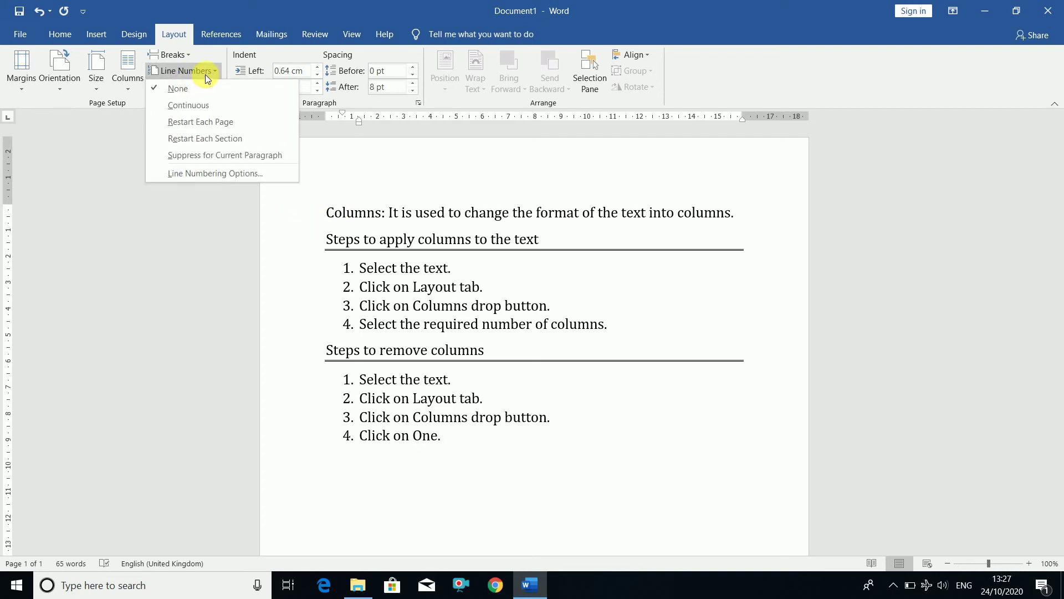
pyautogui.click(195, 103)
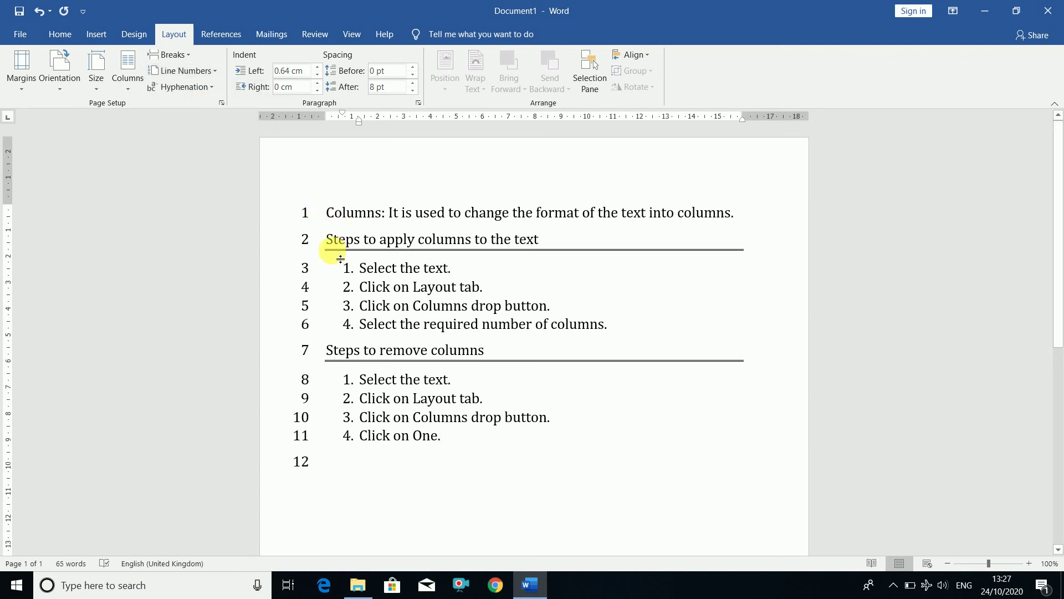
pyautogui.click(200, 70)
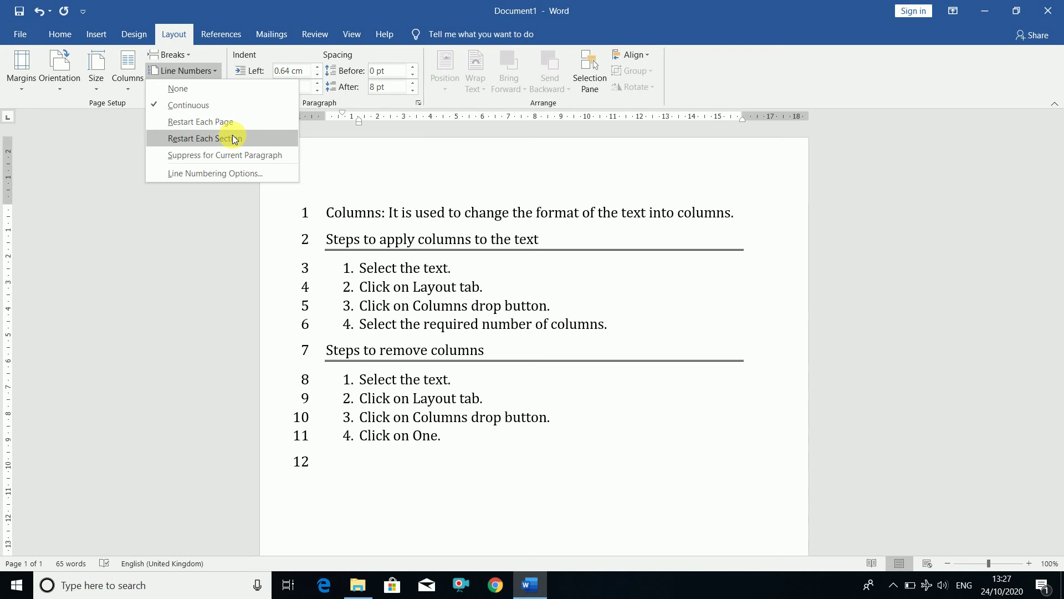
pyautogui.click(358, 218)
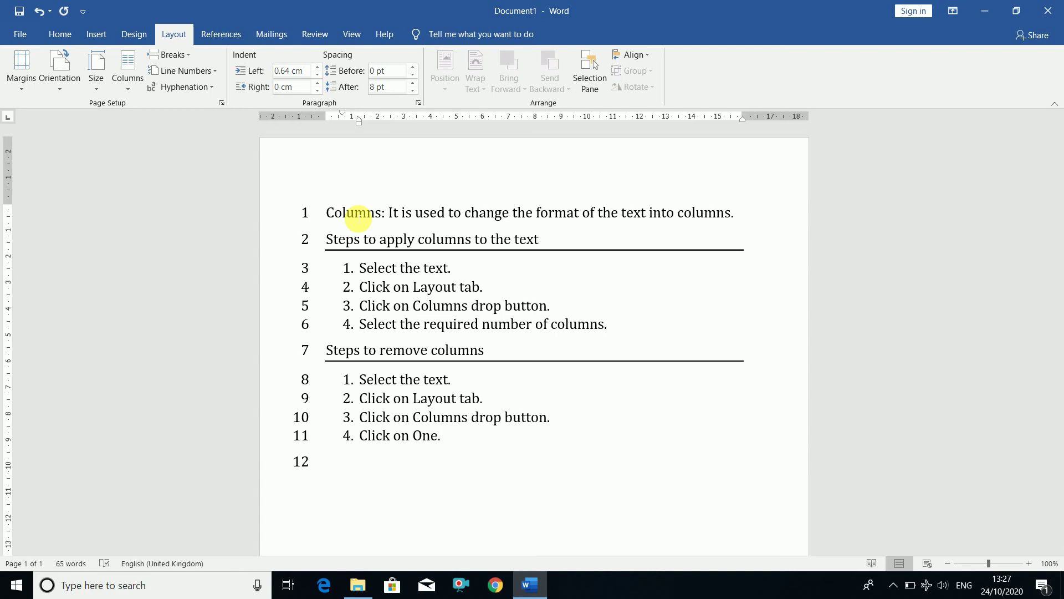
# Remove the line numbers from the document by setting line numbering to None.
pyautogui.click(193, 88)
pyautogui.click(192, 88)
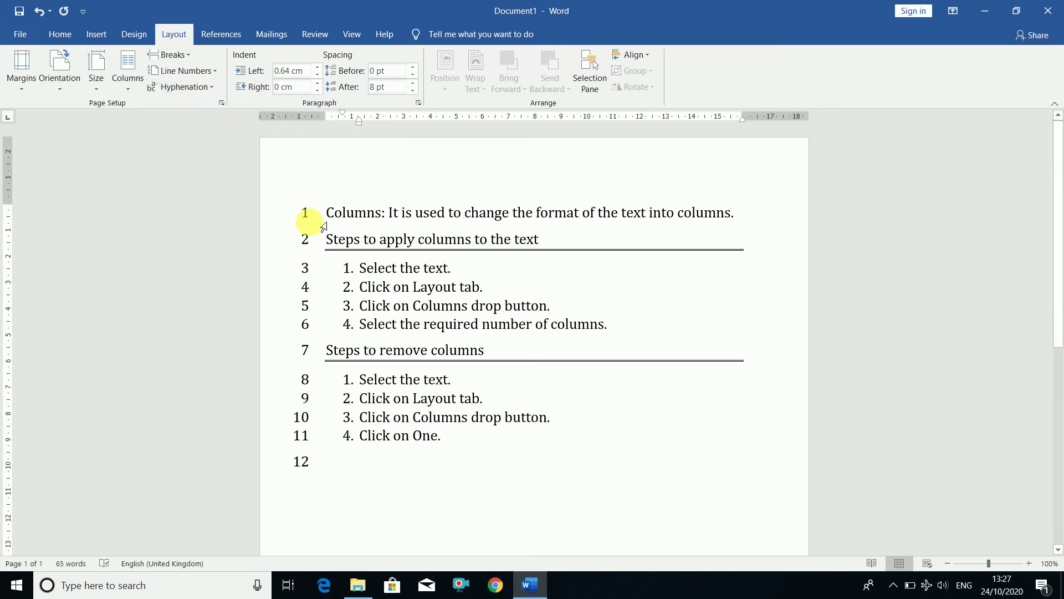
pyautogui.click(192, 72)
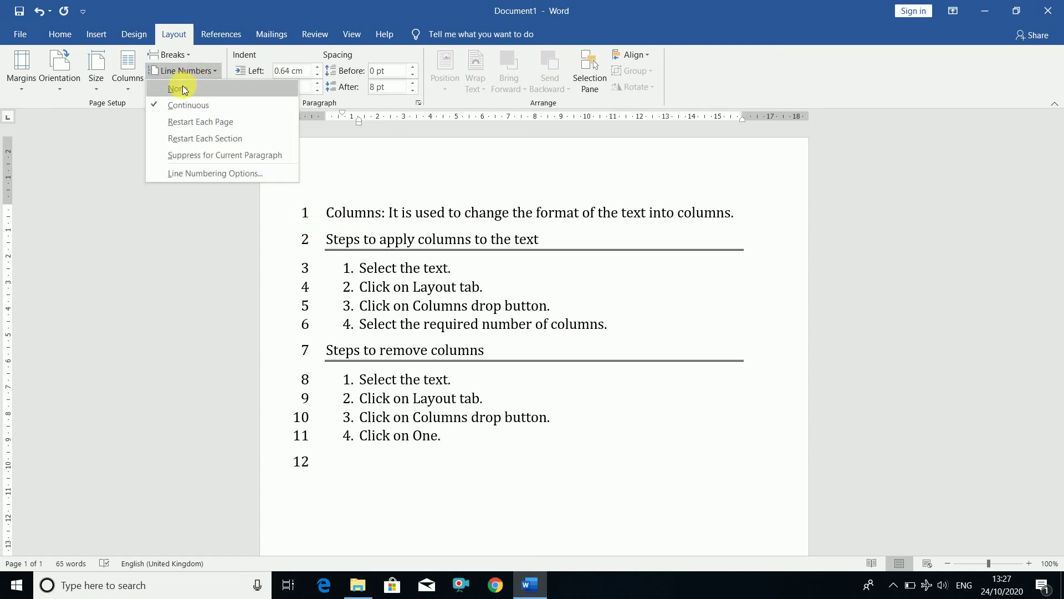
pyautogui.click(182, 87)
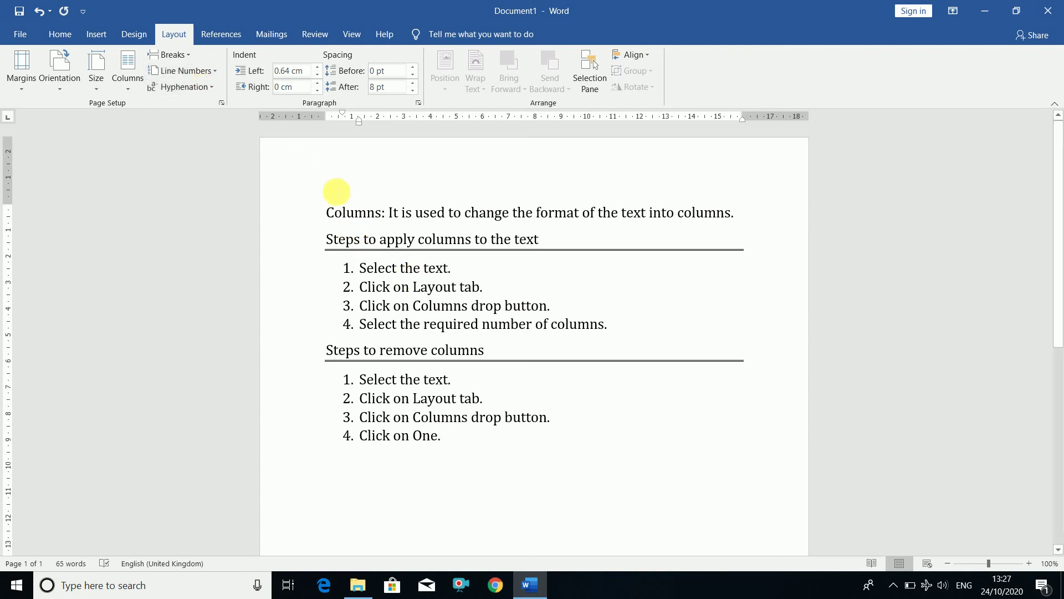
# Replace the whole document text with unnumbered sample paragraphs generated by =rand().
pyautogui.moveTo(327, 212); pyautogui.dragTo(542, 456)
pyautogui.write('=')
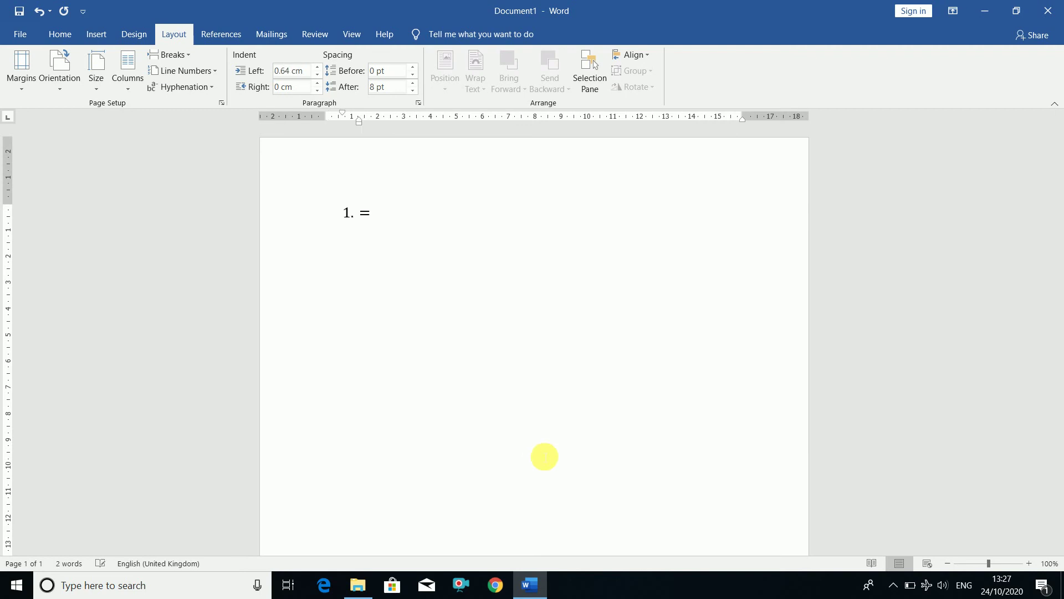
pyautogui.press('BackSpace')
pyautogui.press('BackSpace')
pyautogui.write('=rand(')
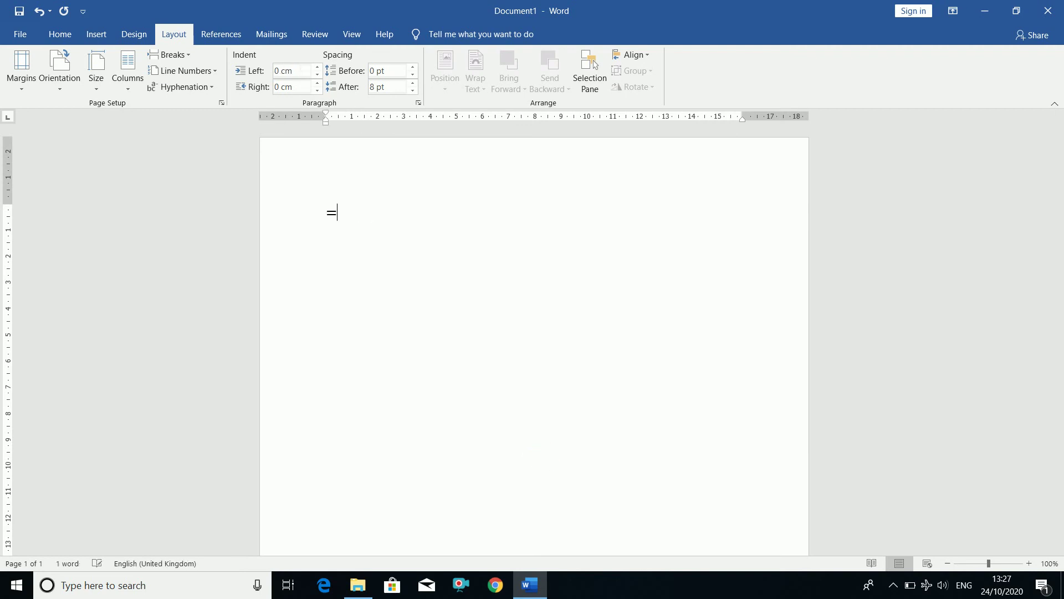
pyautogui.write(')')
pyautogui.press('Return')
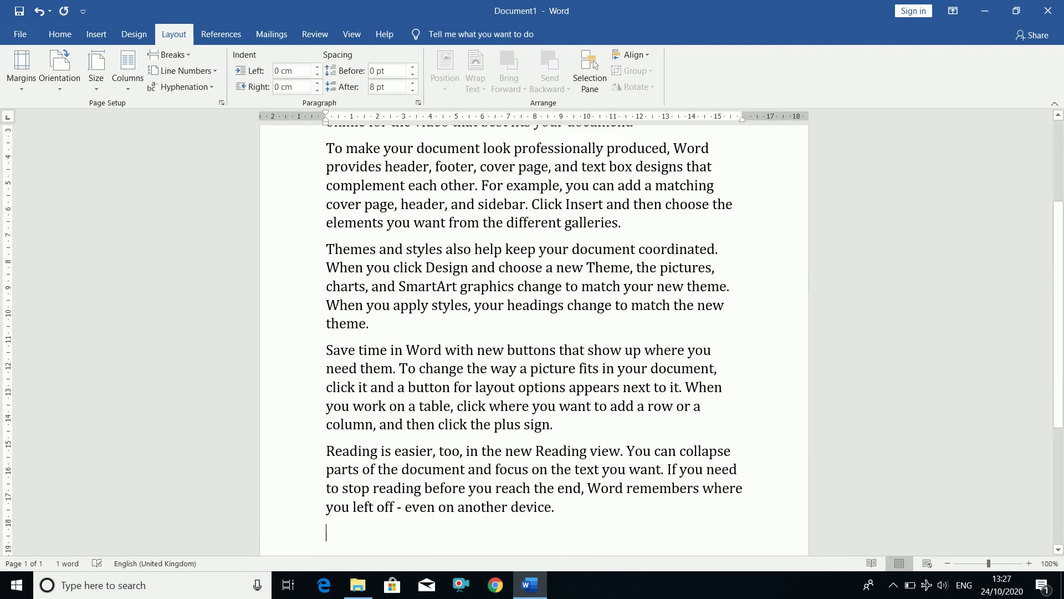
# Justify all of the sample text and clear the selection.
pyautogui.scroll(3, 540, 452)
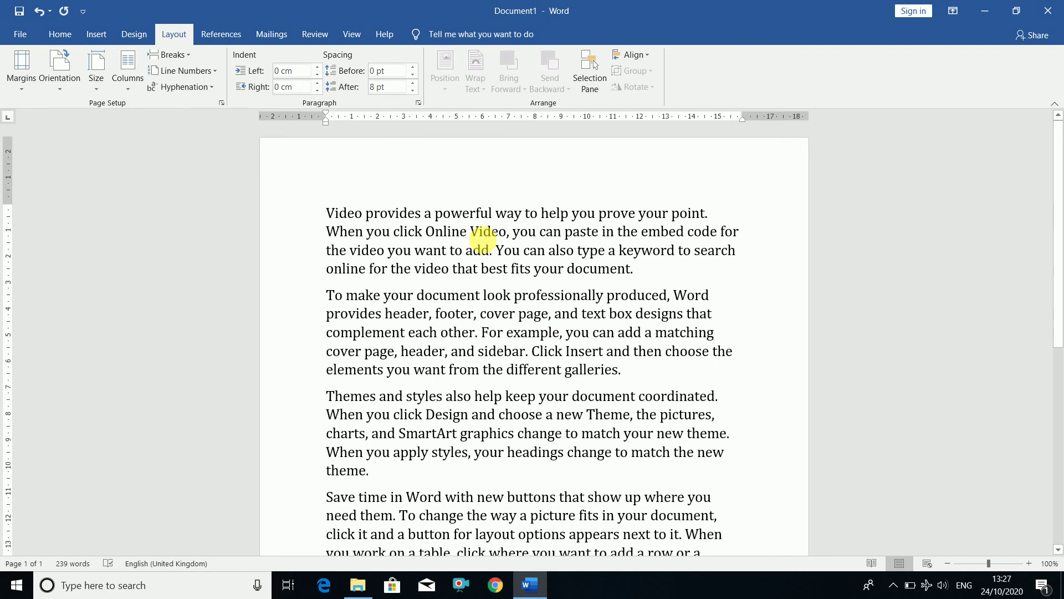
pyautogui.hotkey('ctrl', 'a')
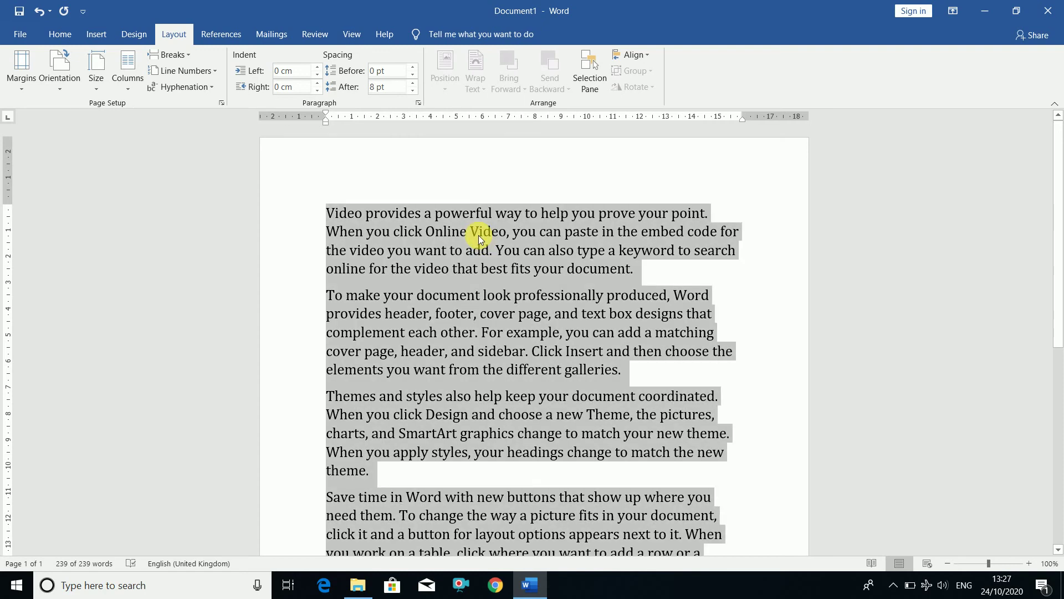
pyautogui.hotkey('ctrl', 'j')
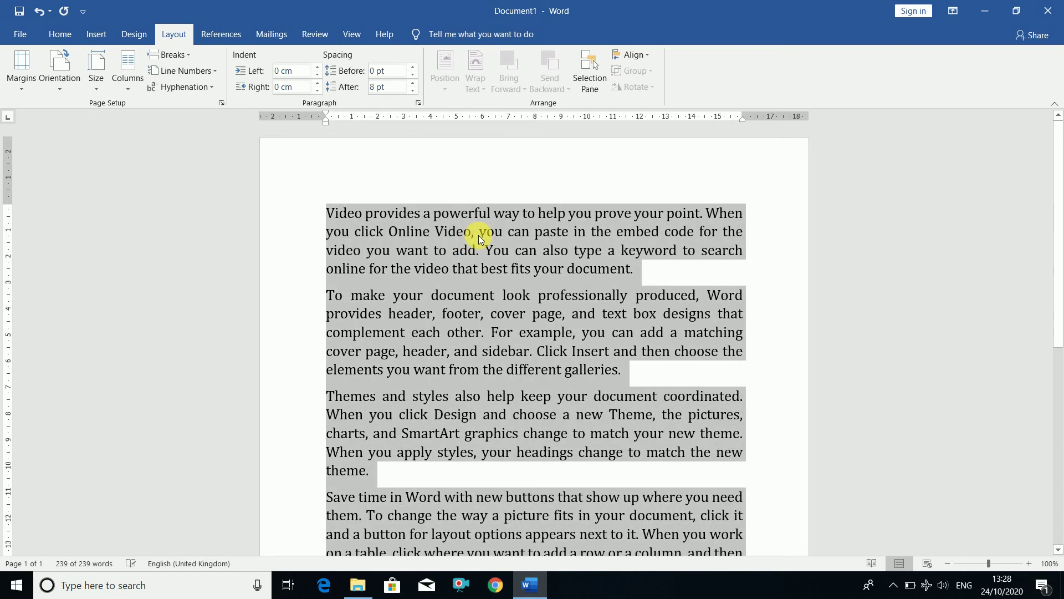
pyautogui.press('Left')
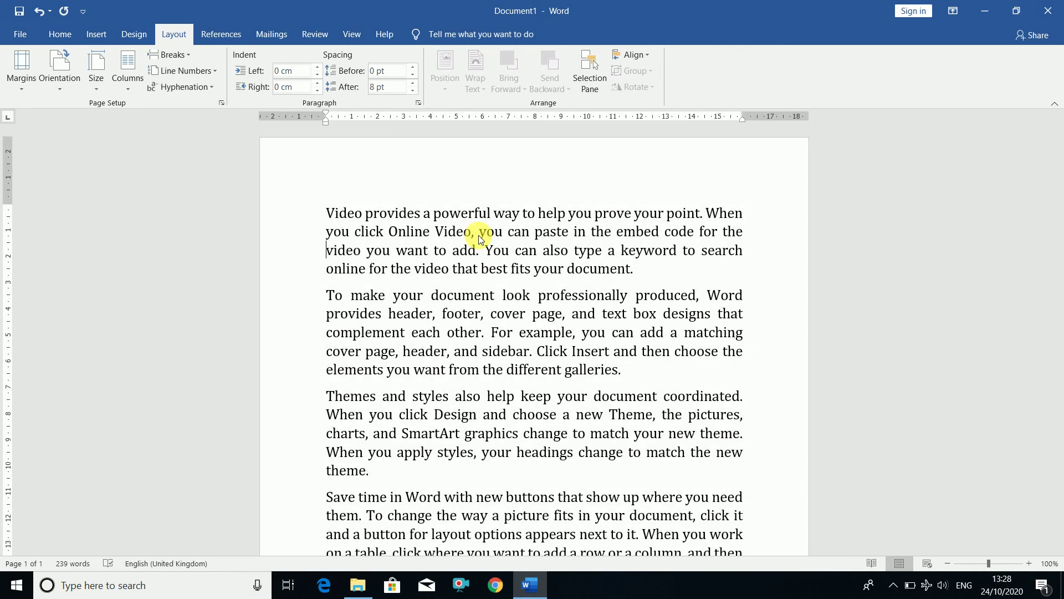
# Left-align all of the sample text and clear the selection.
pyautogui.press('Down')
pyautogui.press('Down')
pyautogui.press('Down')
pyautogui.press('Down')
pyautogui.hotkey('ctrl', 'a')
pyautogui.hotkey('ctrl', 'l')
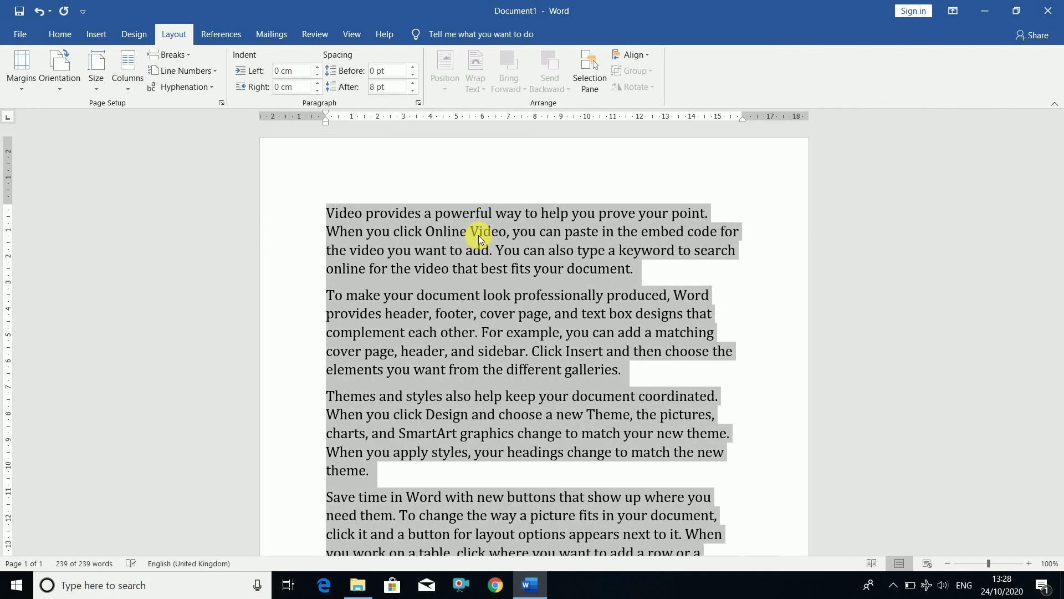
pyautogui.press('Left')
pyautogui.press('Down')
pyautogui.press('Down')
pyautogui.press('Down')
pyautogui.press('Down')
pyautogui.press('Down')
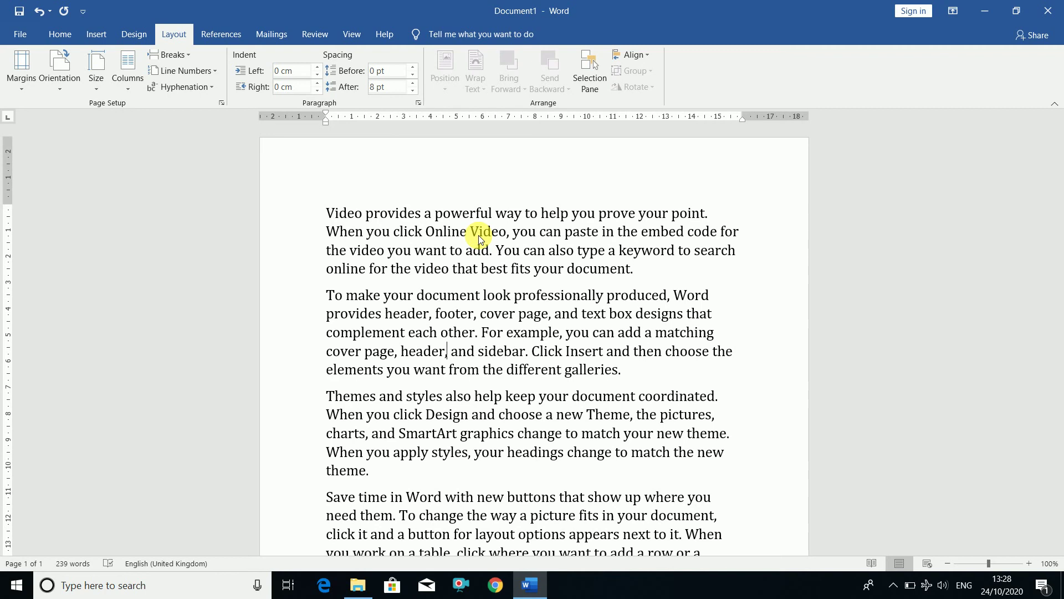
# Turn on automatic hyphenation for the document and set it back to None.
pyautogui.click(205, 88)
pyautogui.click(194, 120)
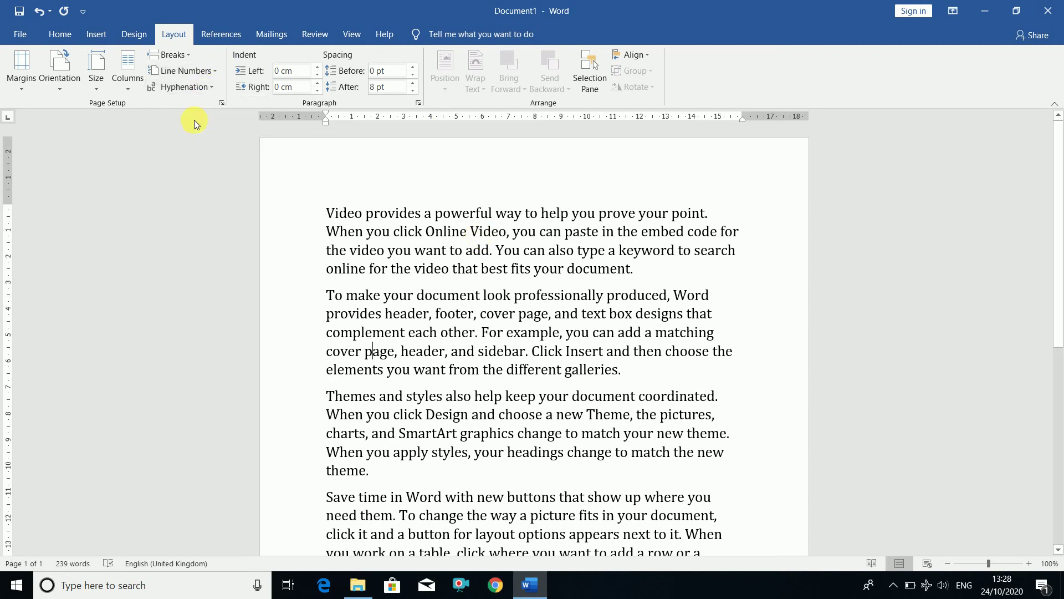
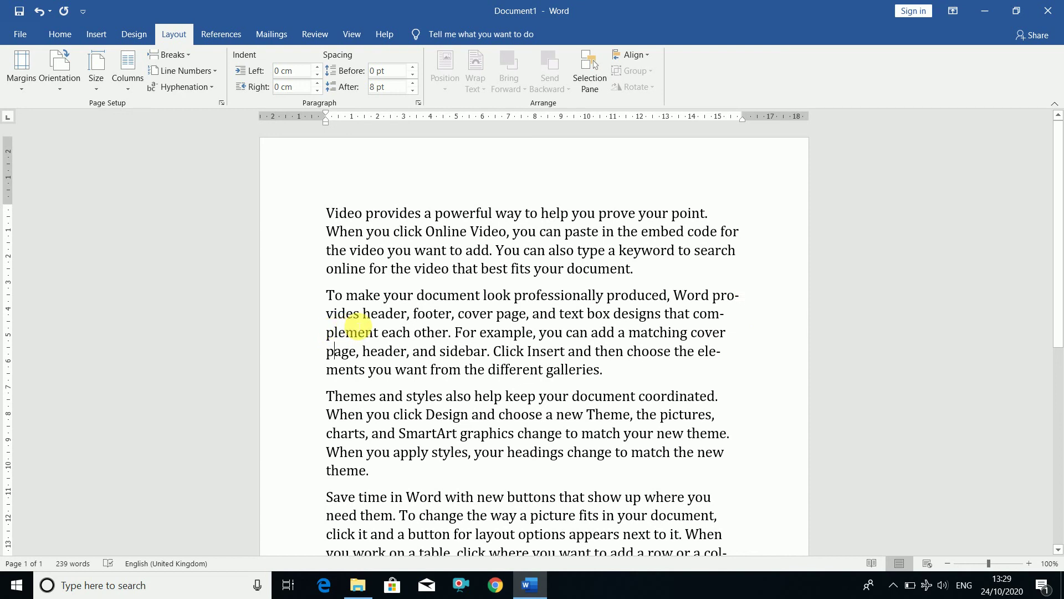
pyautogui.click(198, 90)
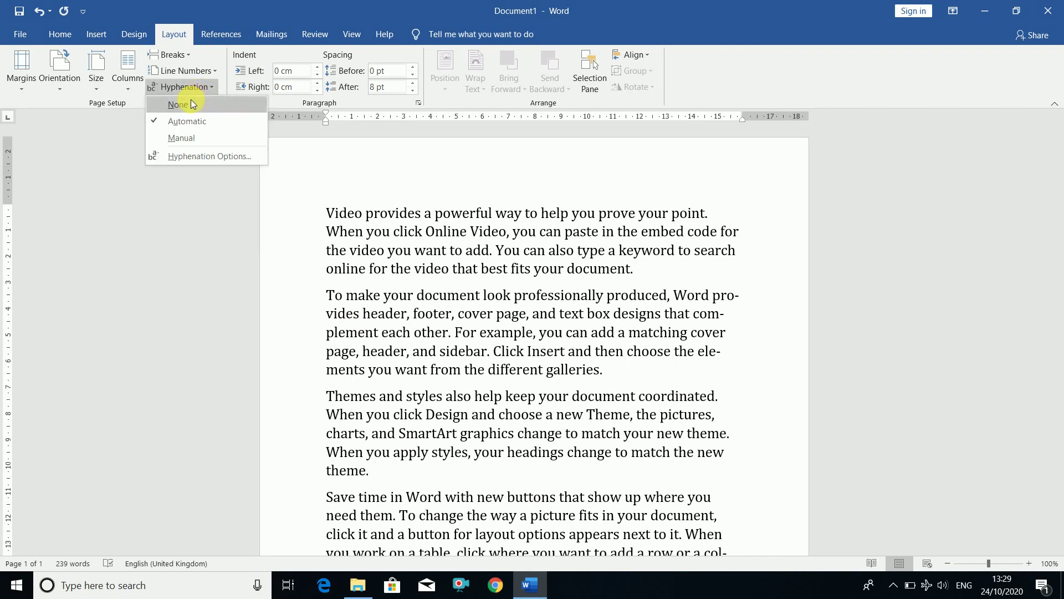
pyautogui.click(191, 104)
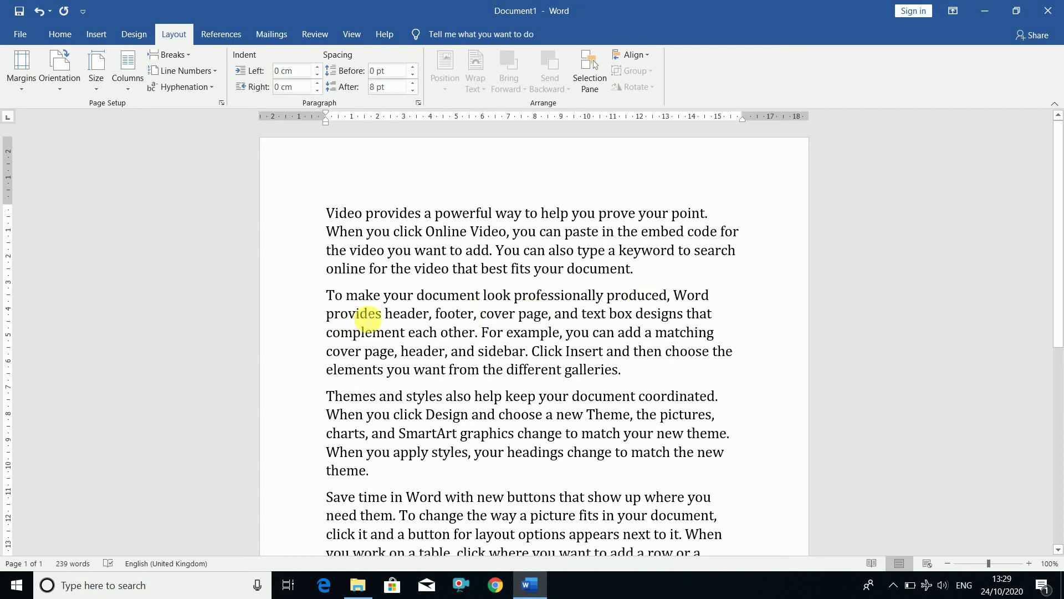
# Apply automatic hyphenation to the text once more and remove it again with the None option.
pyautogui.click(198, 90)
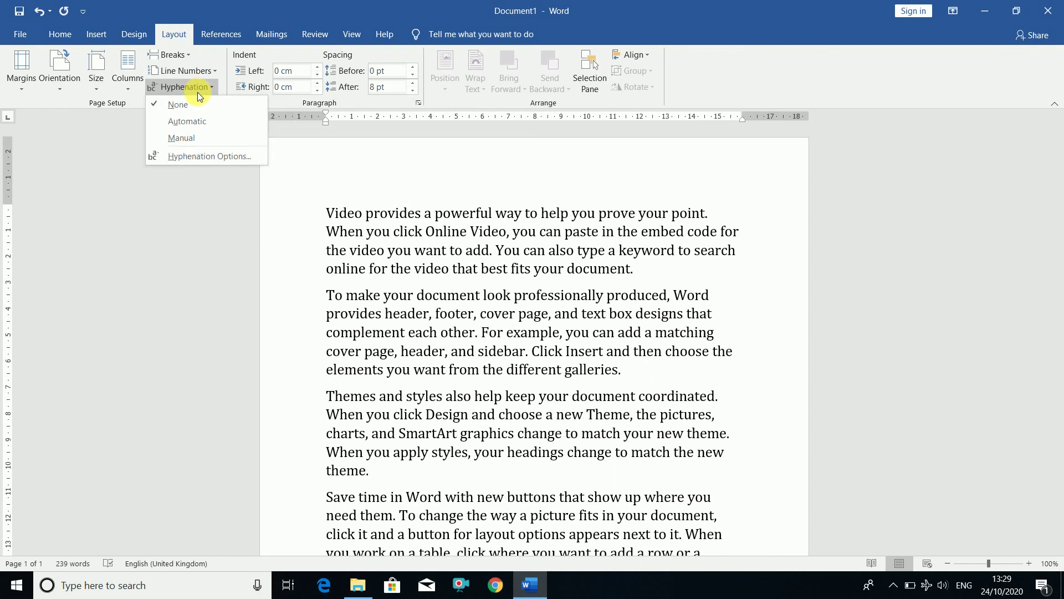
pyautogui.click(194, 120)
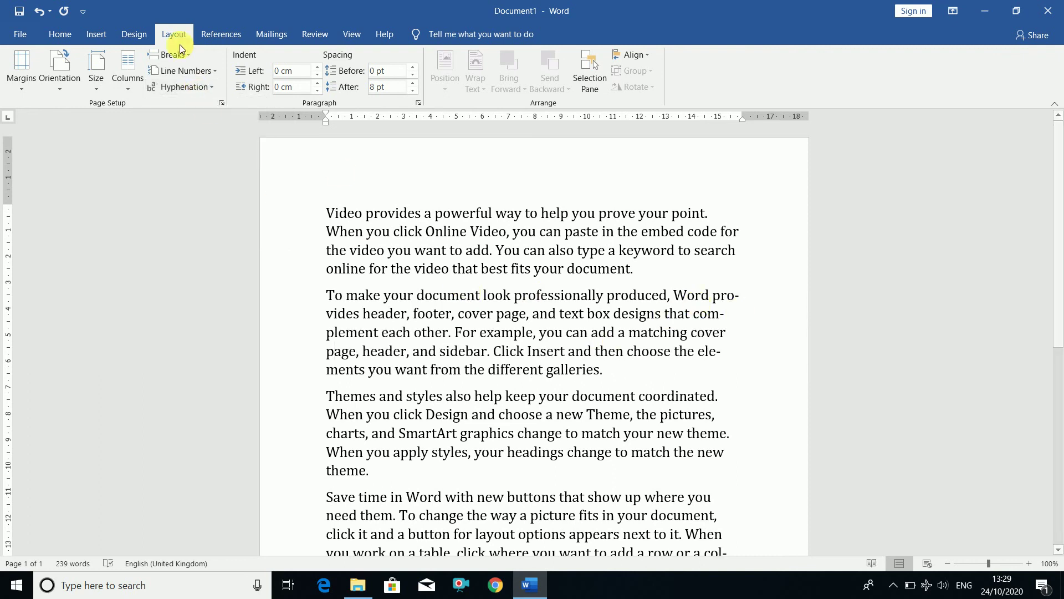
pyautogui.click(184, 84)
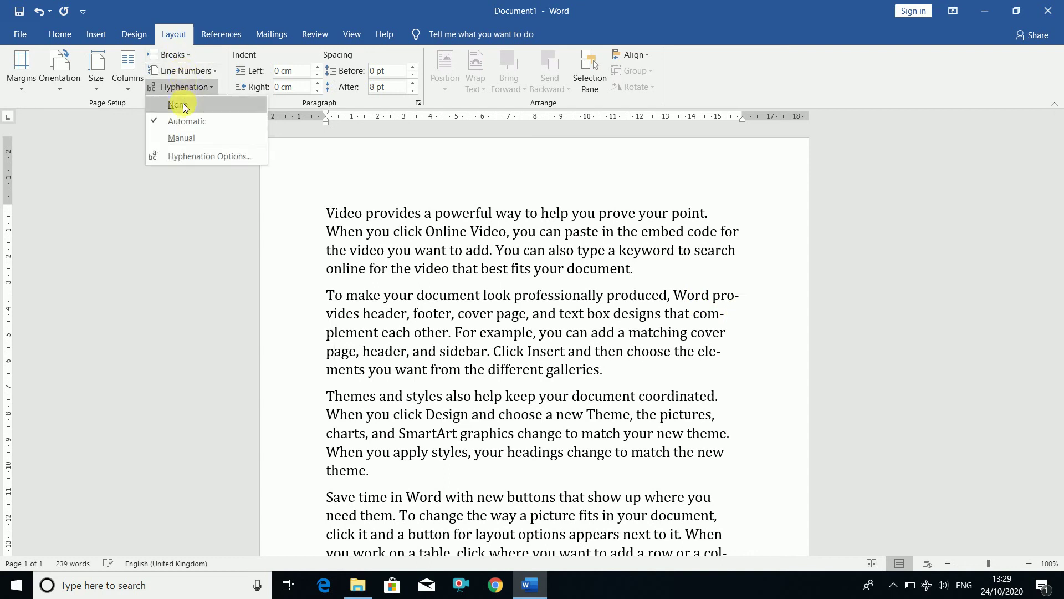
pyautogui.click(183, 105)
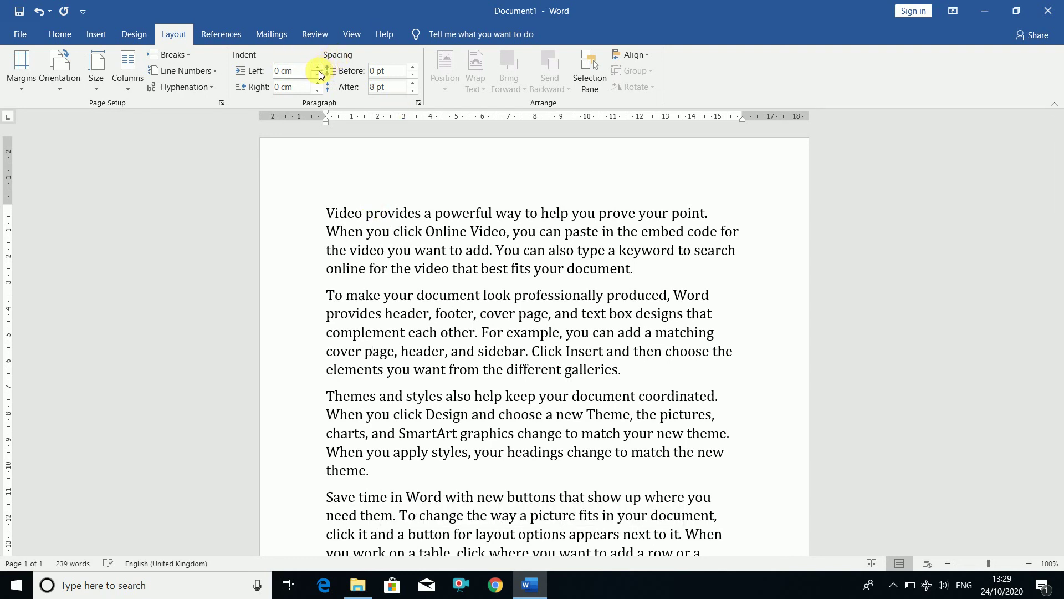
# Increase the left indent of the first paragraph to 2 cm.
pyautogui.click(71, 34)
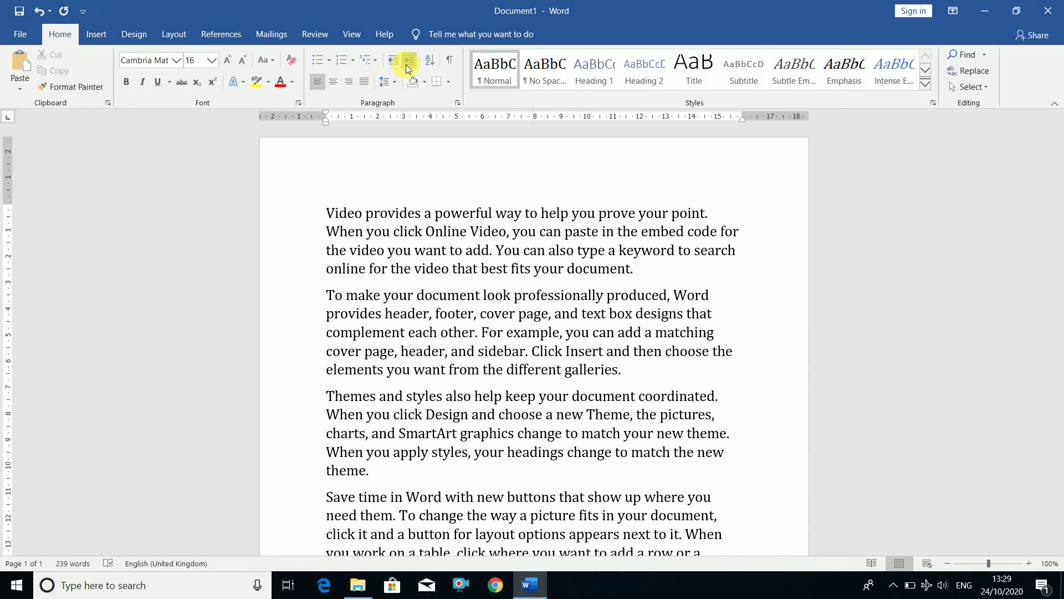
pyautogui.click(169, 34)
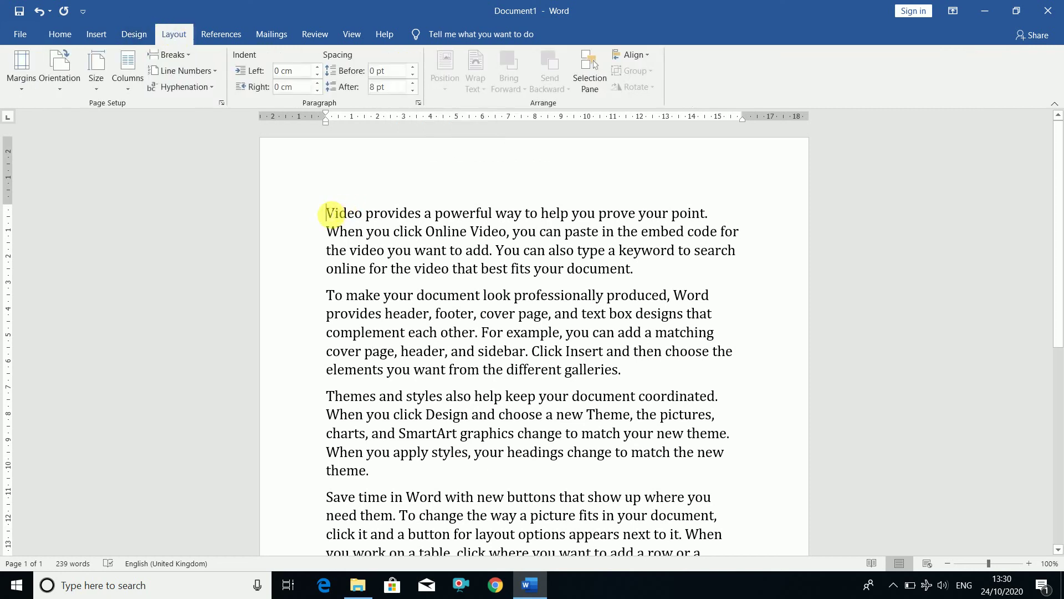
pyautogui.click(327, 213)
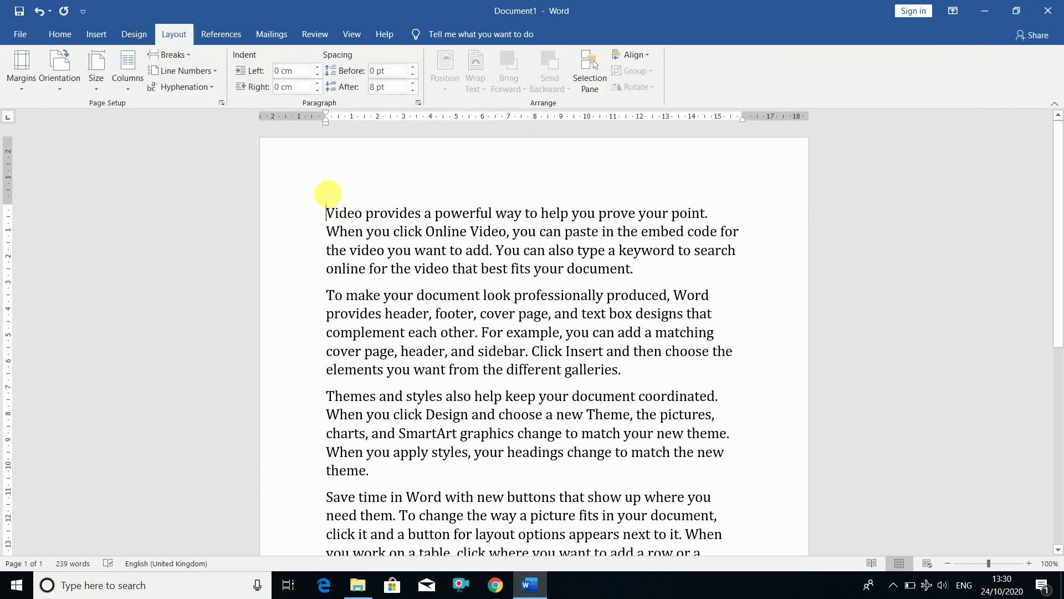
pyautogui.click(317, 68)
pyautogui.click(318, 69)
pyautogui.click(318, 68)
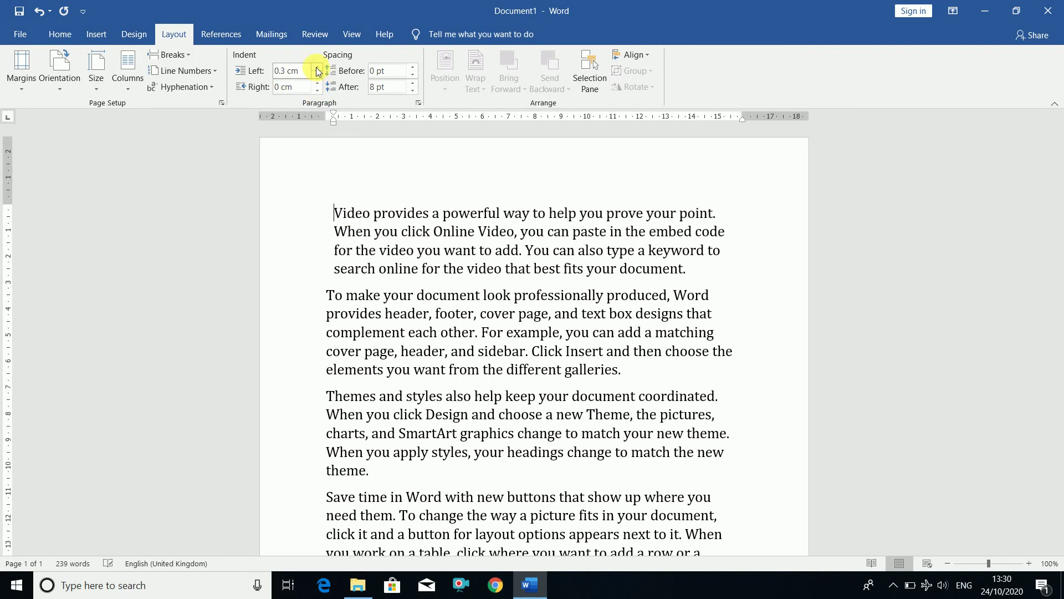
pyautogui.click(318, 68)
pyautogui.click(318, 68)
pyautogui.click(318, 68)
pyautogui.click(318, 68)
pyautogui.click(318, 68)
pyautogui.click(318, 68)
pyautogui.click(317, 68)
pyautogui.click(318, 69)
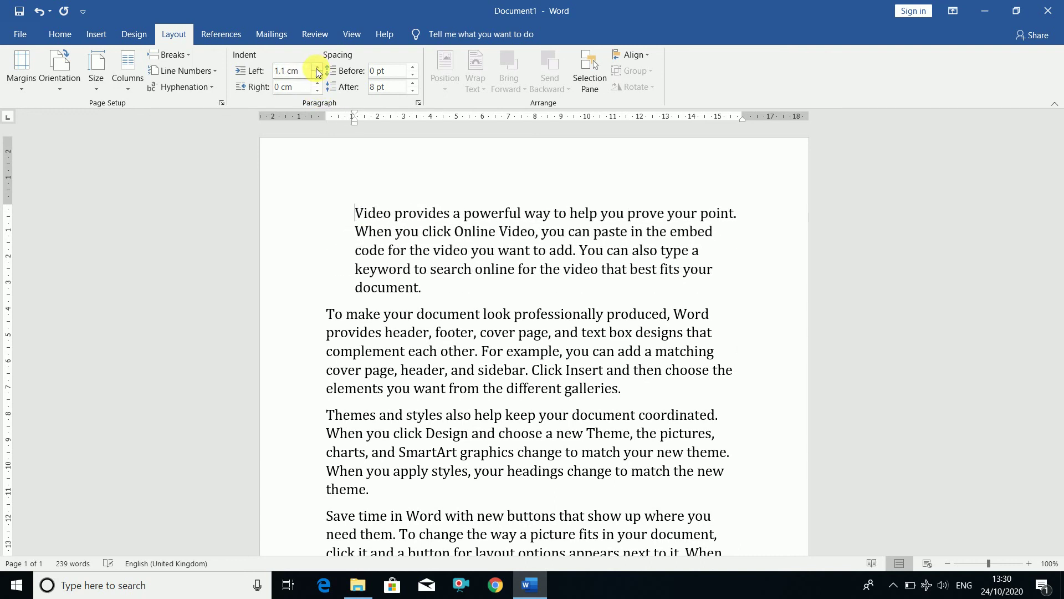
pyautogui.click(317, 68)
pyautogui.click(318, 68)
pyautogui.click(318, 68)
pyautogui.click(317, 68)
pyautogui.click(318, 68)
pyautogui.click(317, 68)
pyautogui.click(317, 69)
pyautogui.click(318, 68)
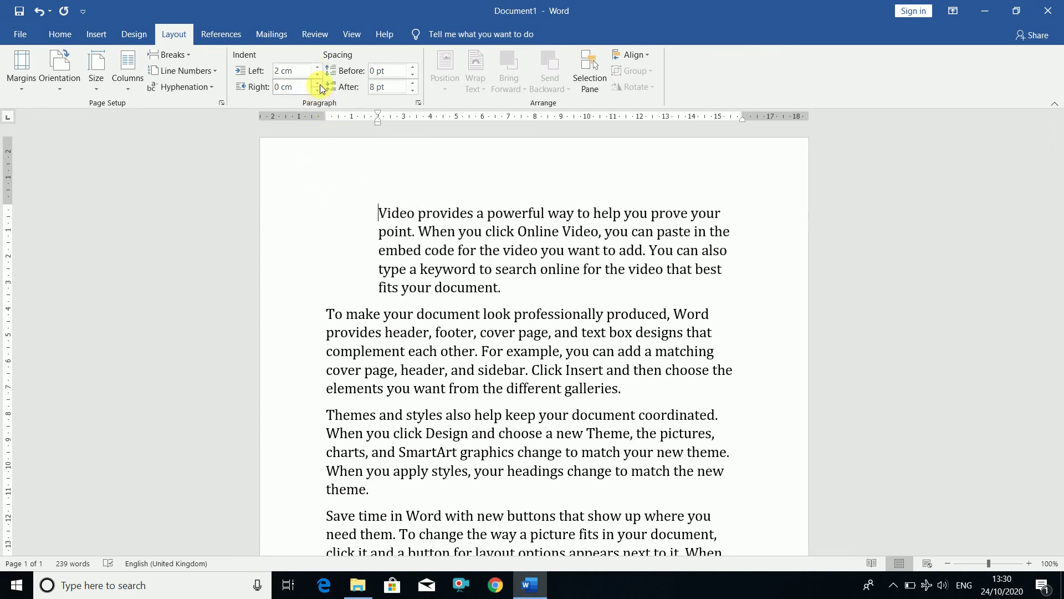
# Reduce the first paragraph's left indent to 0 cm.
pyautogui.click(320, 77)
pyautogui.click(319, 77)
pyautogui.click(319, 77)
pyautogui.click(320, 77)
pyautogui.click(319, 77)
pyautogui.click(320, 77)
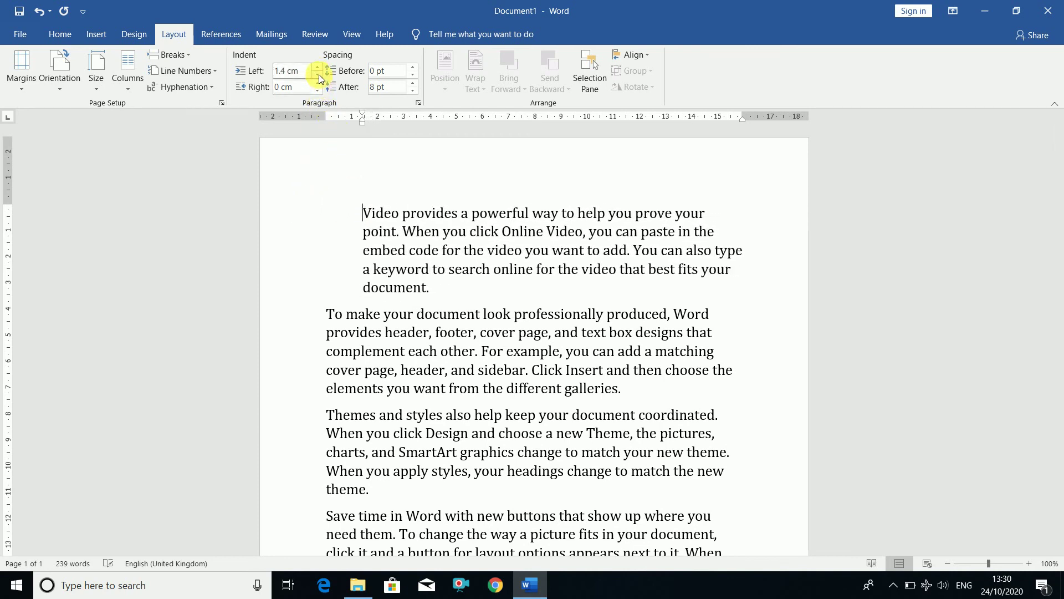
pyautogui.click(319, 77)
pyautogui.click(320, 77)
pyautogui.click(319, 77)
pyautogui.click(320, 77)
pyautogui.click(320, 77)
pyautogui.click(319, 77)
pyautogui.click(319, 77)
pyautogui.click(319, 77)
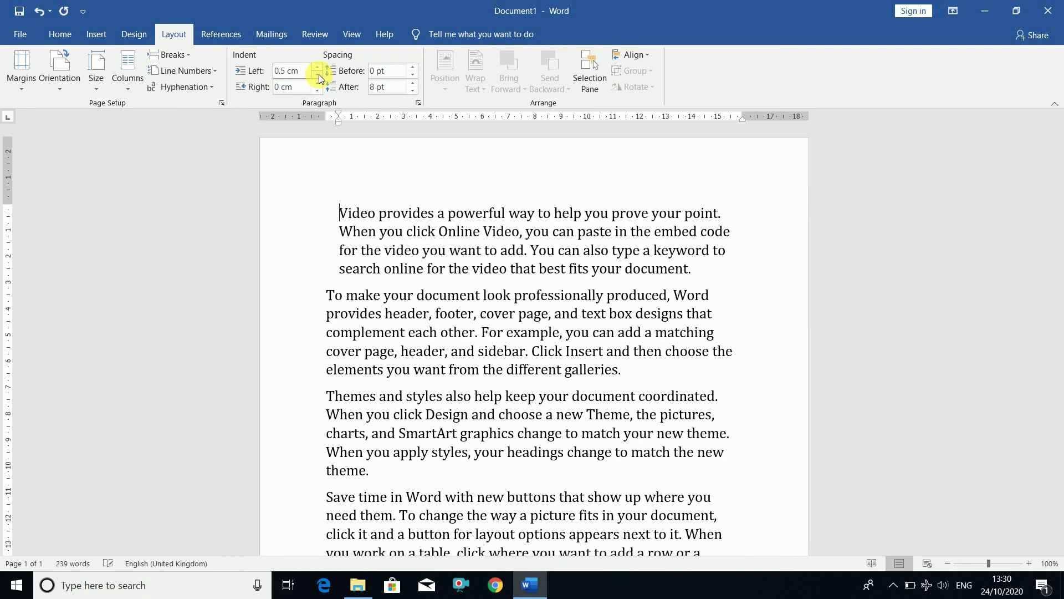
pyautogui.click(320, 77)
pyautogui.click(319, 77)
pyautogui.click(319, 77)
pyautogui.click(320, 77)
pyautogui.click(319, 77)
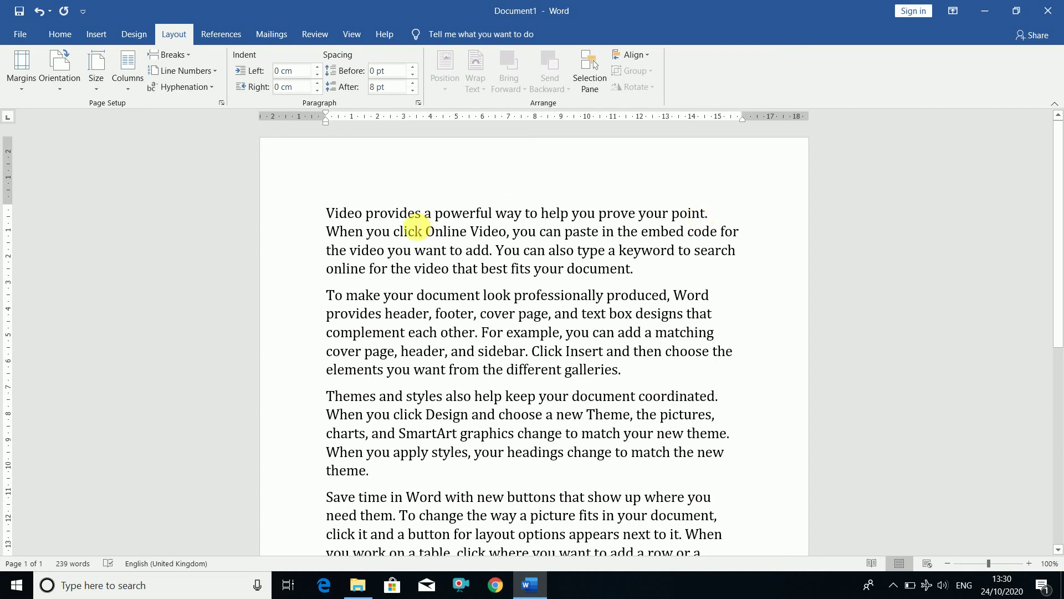
# Increase the right indent of the first paragraph to 1.2 cm.
pyautogui.click(318, 84)
pyautogui.click(318, 84)
pyautogui.click(319, 84)
pyautogui.click(318, 83)
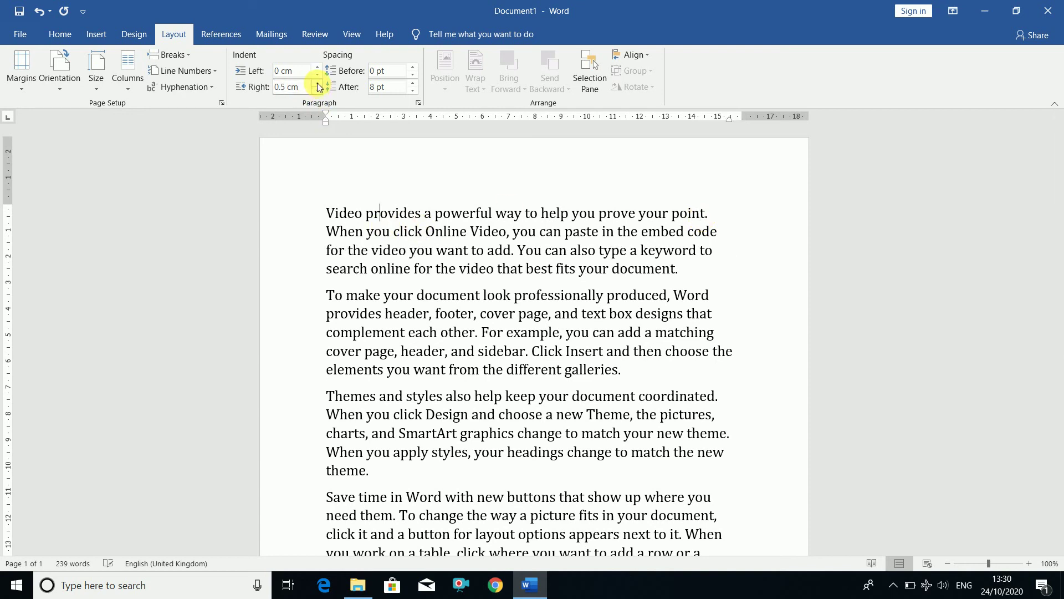
pyautogui.click(318, 83)
pyautogui.click(319, 83)
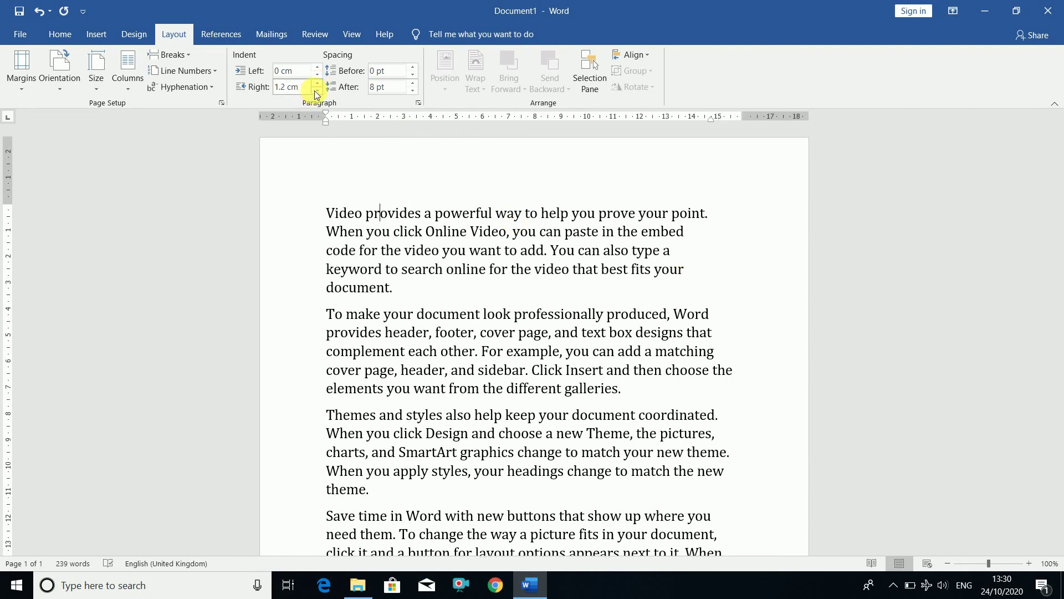
# Reduce the first paragraph's right indent to 0 cm.
pyautogui.click(317, 90)
pyautogui.click(317, 90)
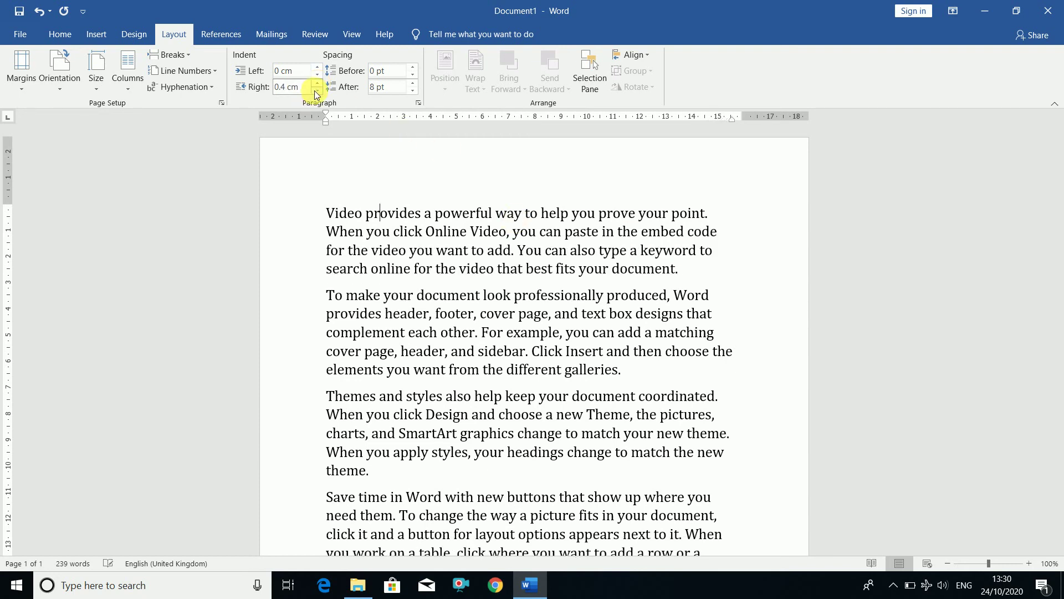
pyautogui.click(318, 91)
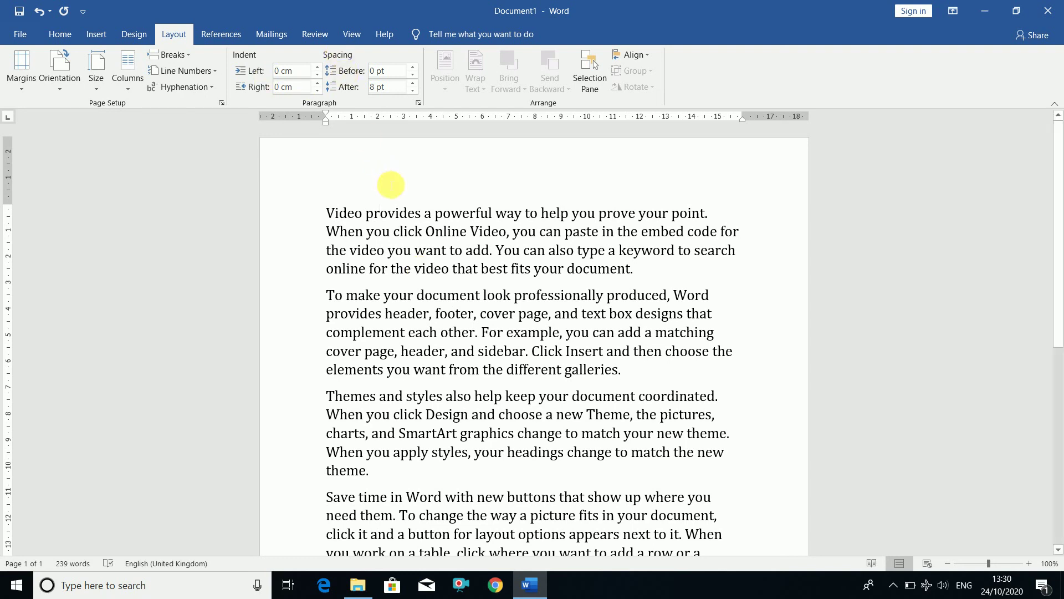
# Raise the spacing before the first two paragraphs to 6 pt and return it to 0 pt.
pyautogui.moveTo(328, 215); pyautogui.dragTo(420, 255)
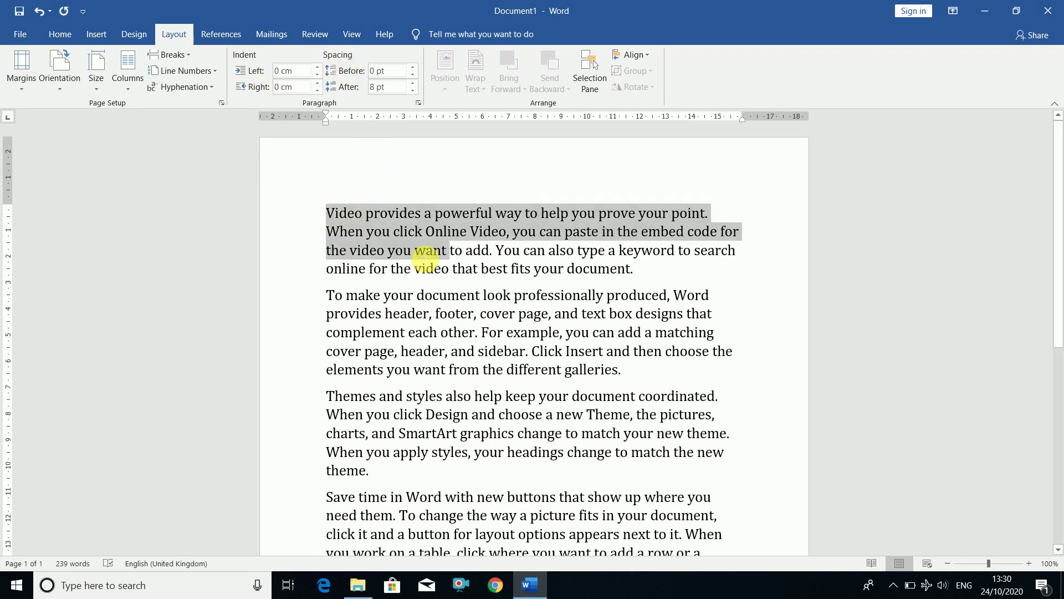
pyautogui.click(421, 254)
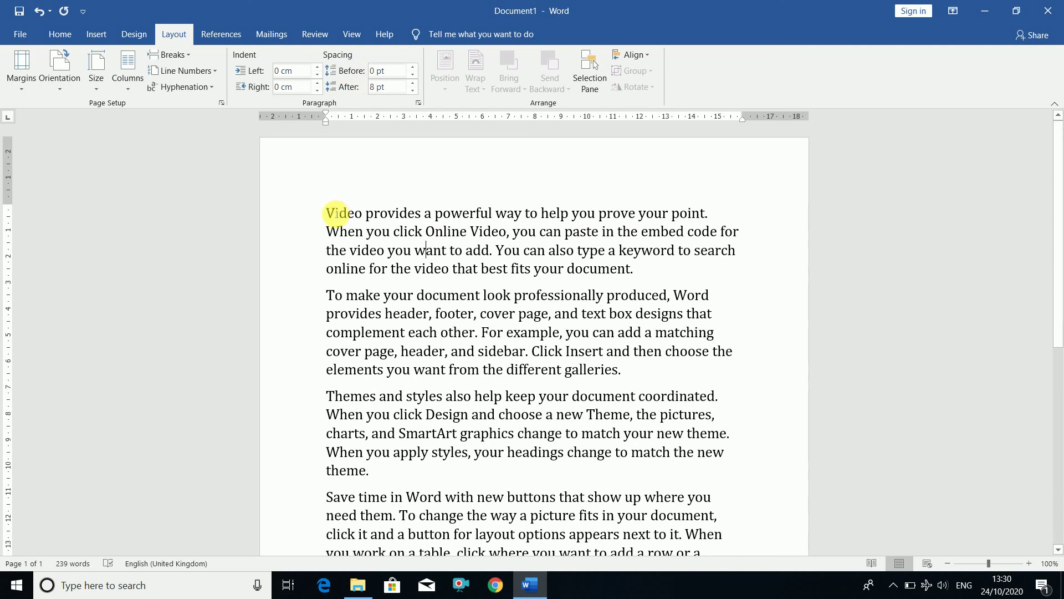
pyautogui.moveTo(334, 214); pyautogui.dragTo(750, 383)
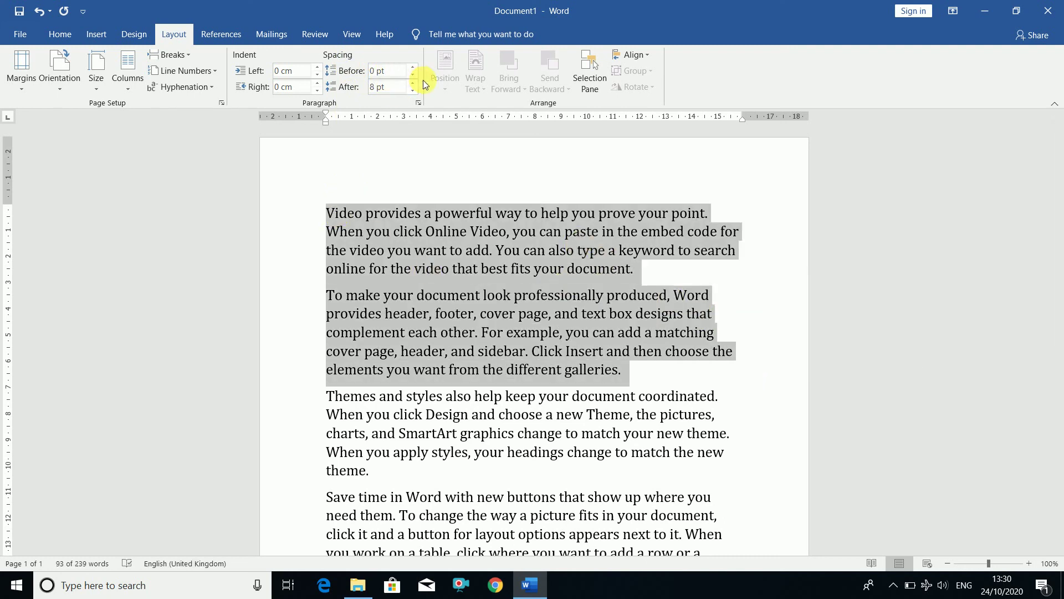
pyautogui.click(413, 67)
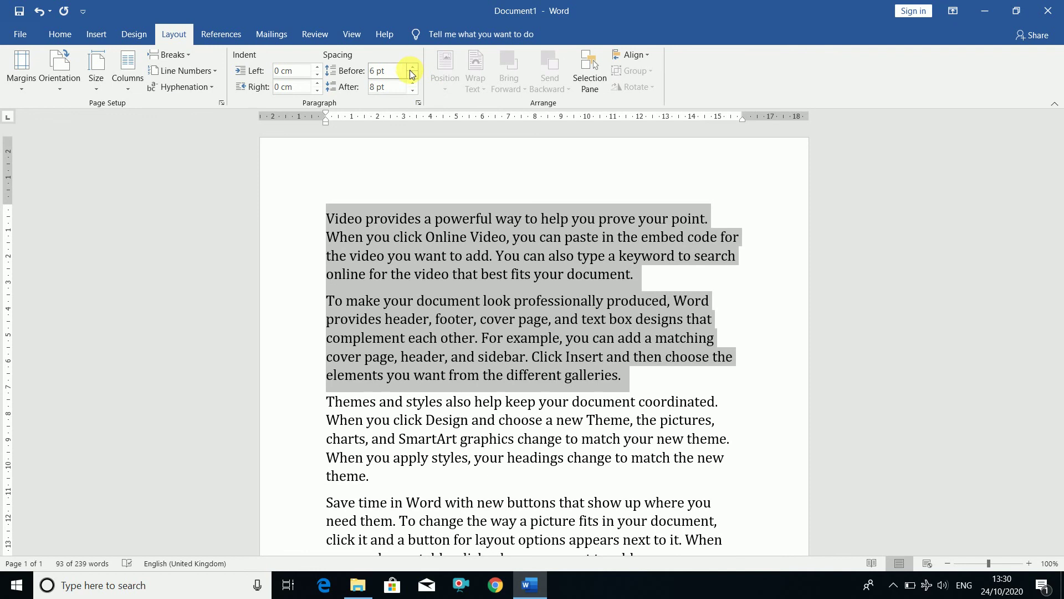
pyautogui.click(411, 74)
# Increase the spacing after the first two paragraphs to 42 pt.
pyautogui.click(412, 82)
pyautogui.click(413, 83)
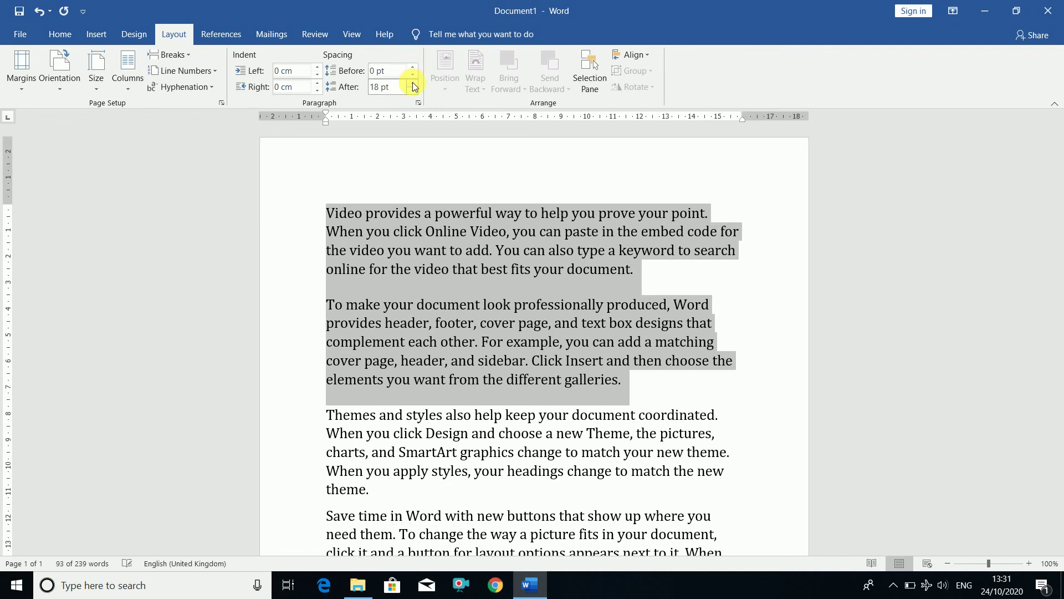
pyautogui.click(412, 83)
pyautogui.click(412, 82)
pyautogui.click(413, 83)
pyautogui.click(412, 82)
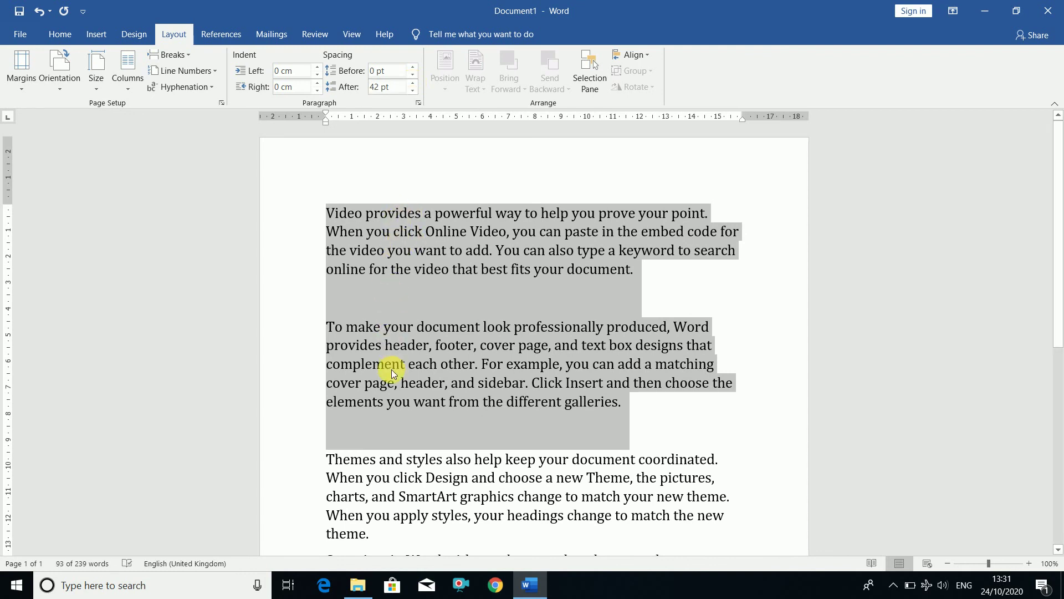
# Reduce the spacing after the two selected paragraphs to 0 pt.
pyautogui.click(412, 90)
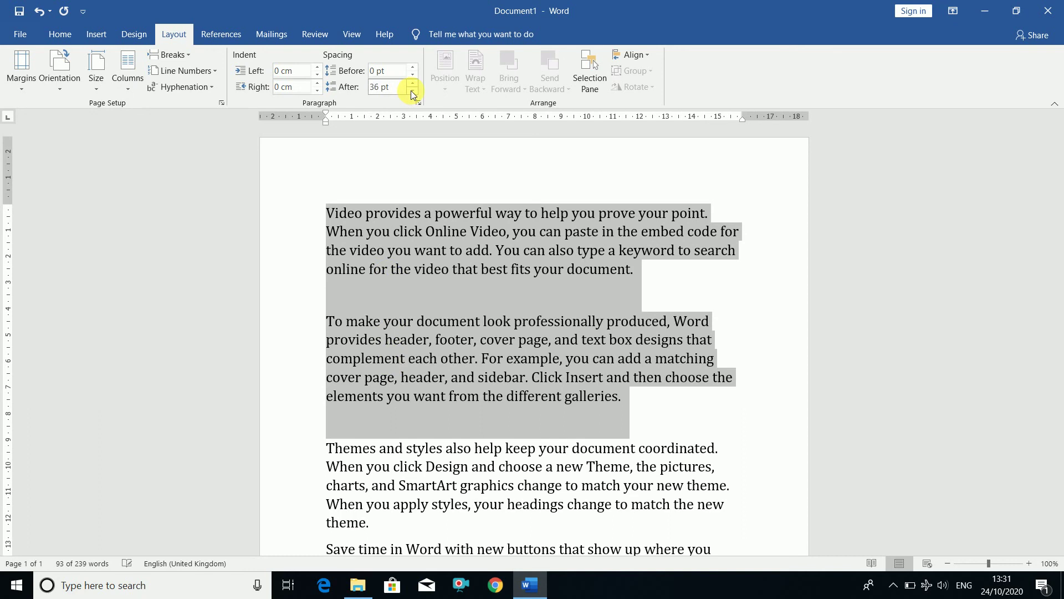
pyautogui.click(412, 90)
pyautogui.click(412, 91)
pyautogui.click(412, 90)
pyautogui.click(412, 90)
pyautogui.click(412, 91)
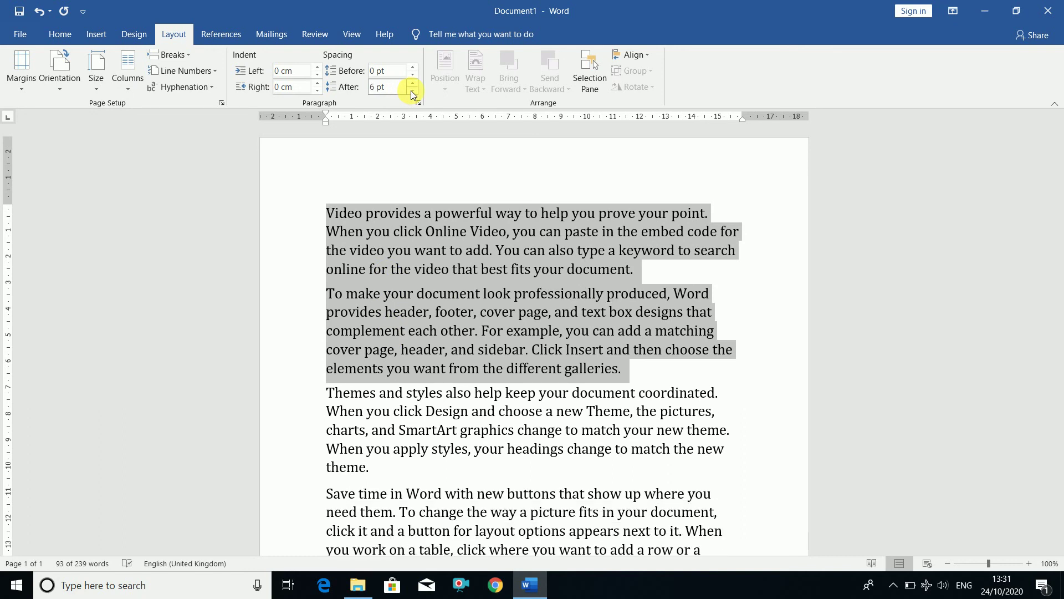
pyautogui.click(412, 90)
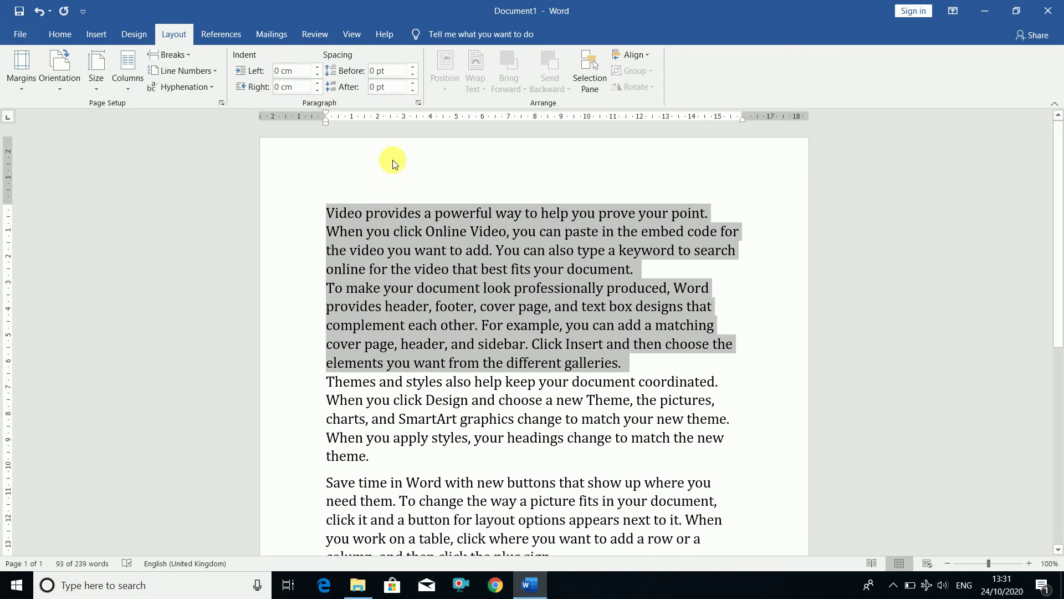
# Set the spacing after the two selected paragraphs to 8 pt and clear the selection.
pyautogui.click(384, 87)
pyautogui.write('8')
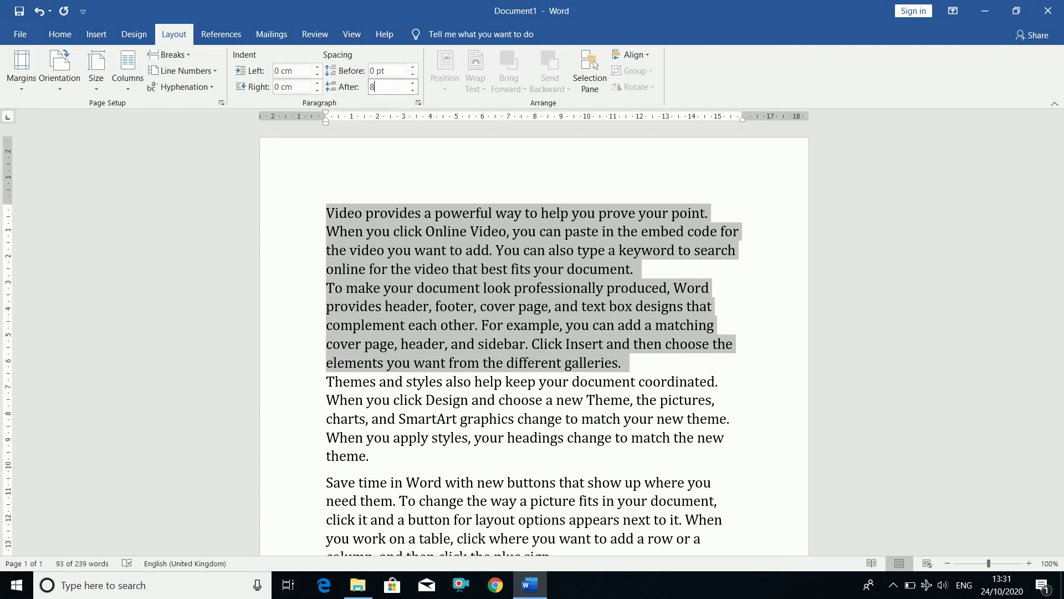
pyautogui.press('Return')
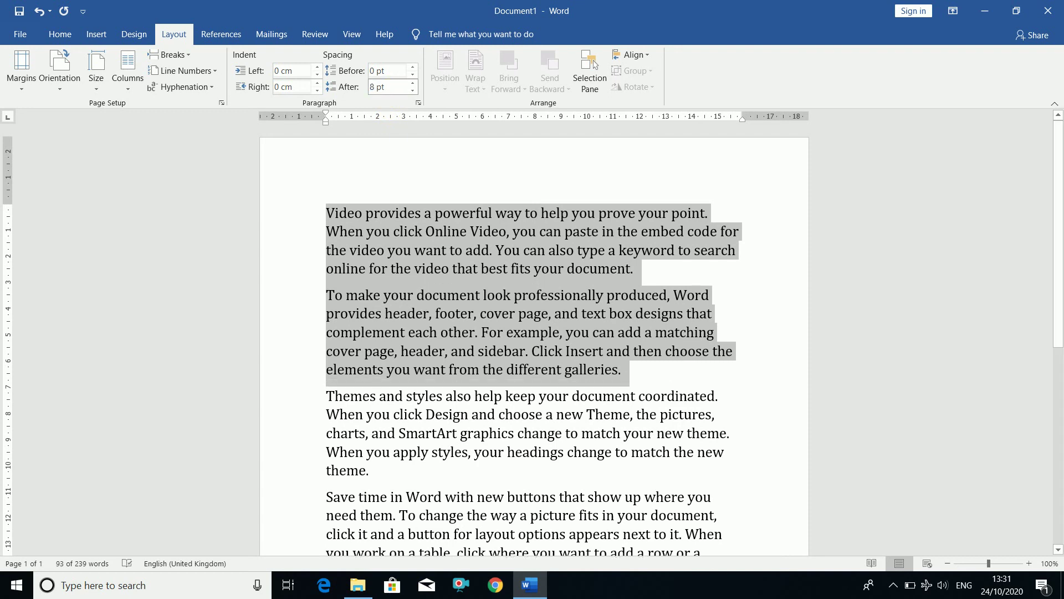
pyautogui.click(417, 269)
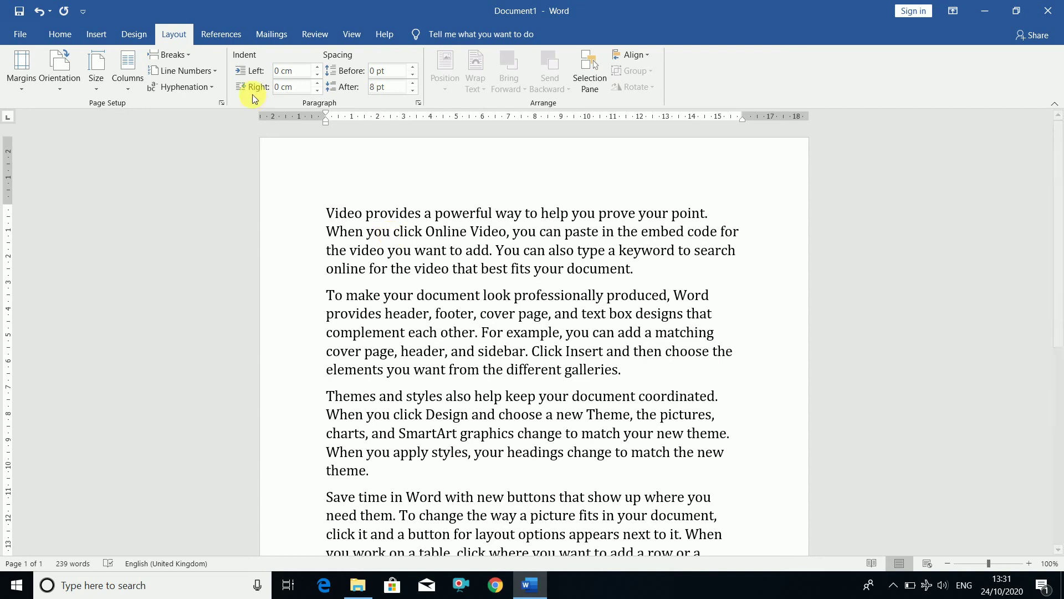
pyautogui.click(217, 37)
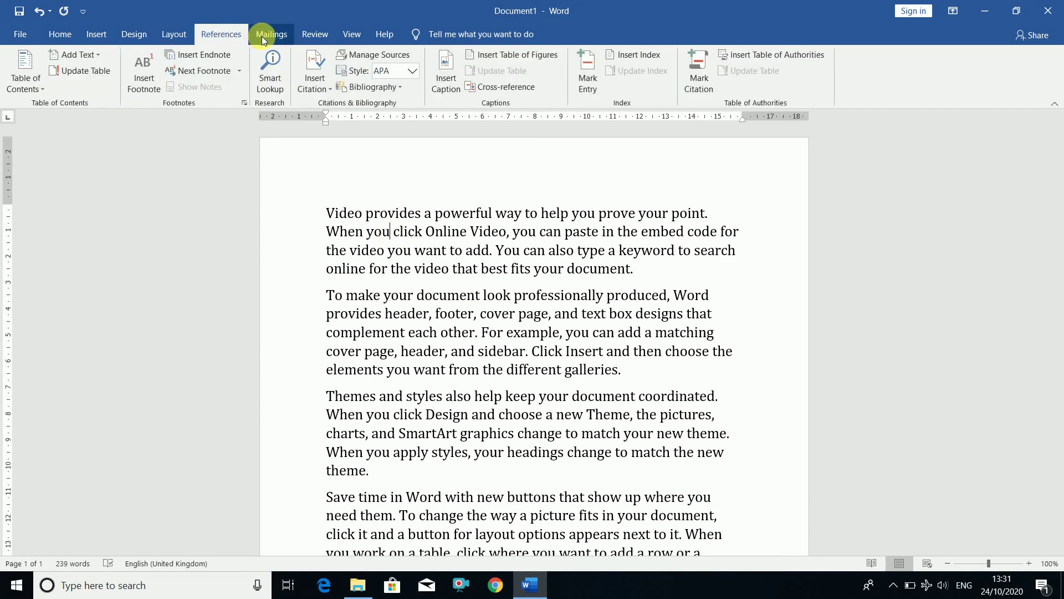
pyautogui.click(261, 36)
pyautogui.click(215, 31)
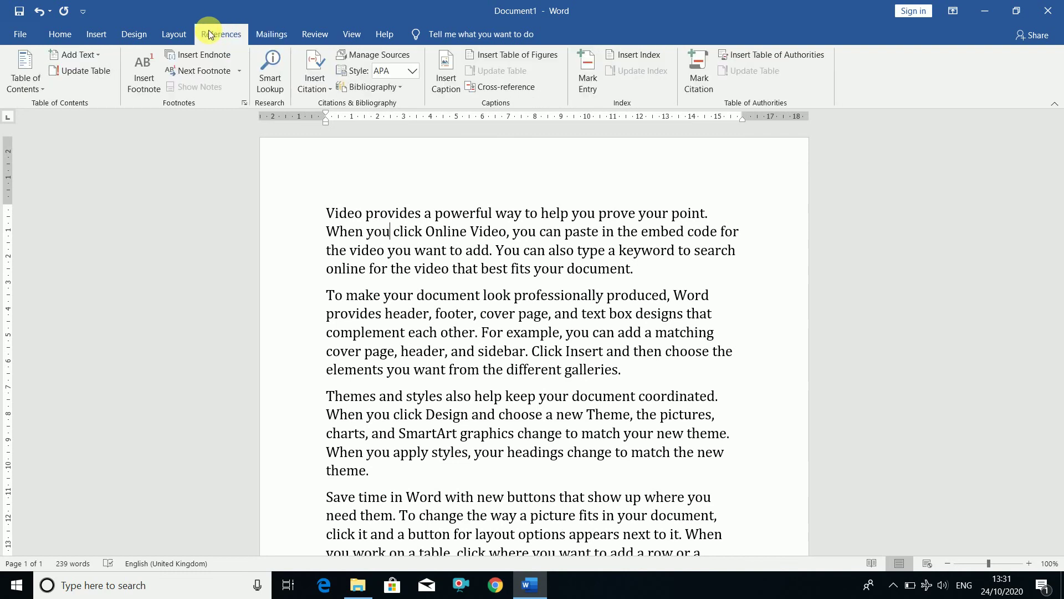
pyautogui.click(177, 35)
pyautogui.click(142, 35)
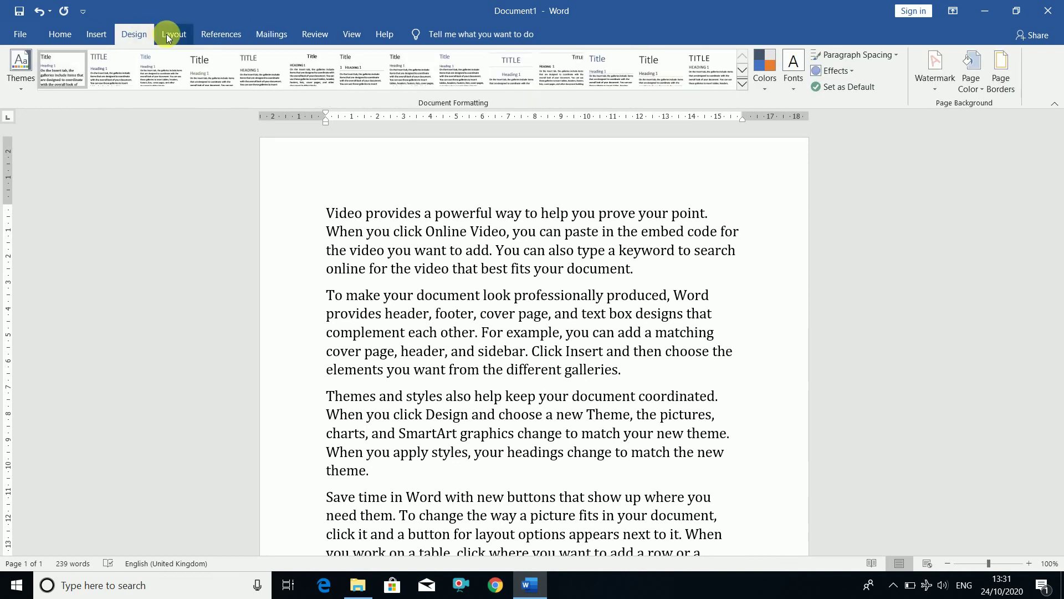
pyautogui.click(168, 34)
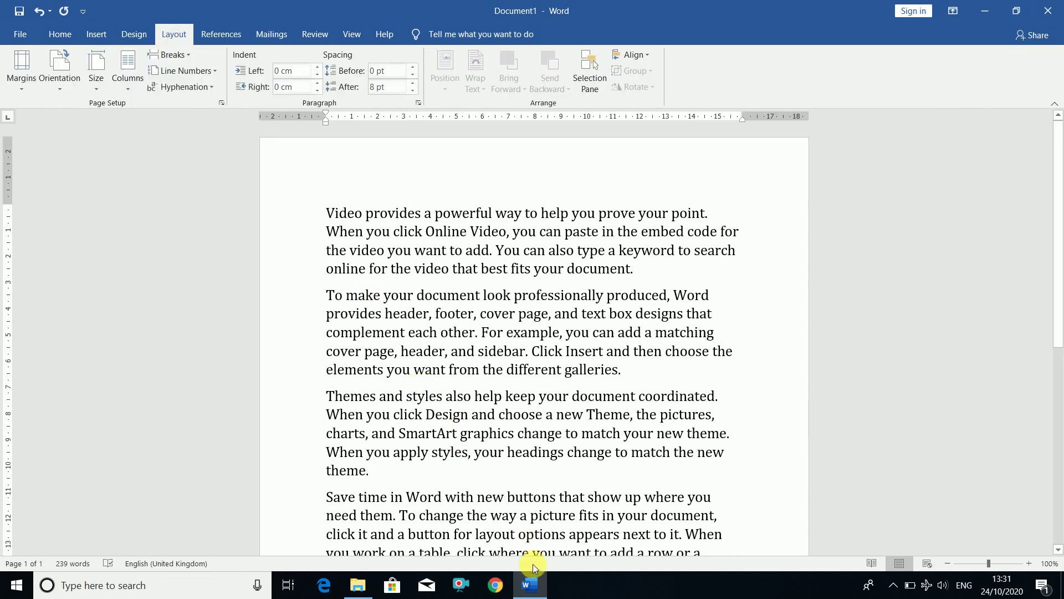